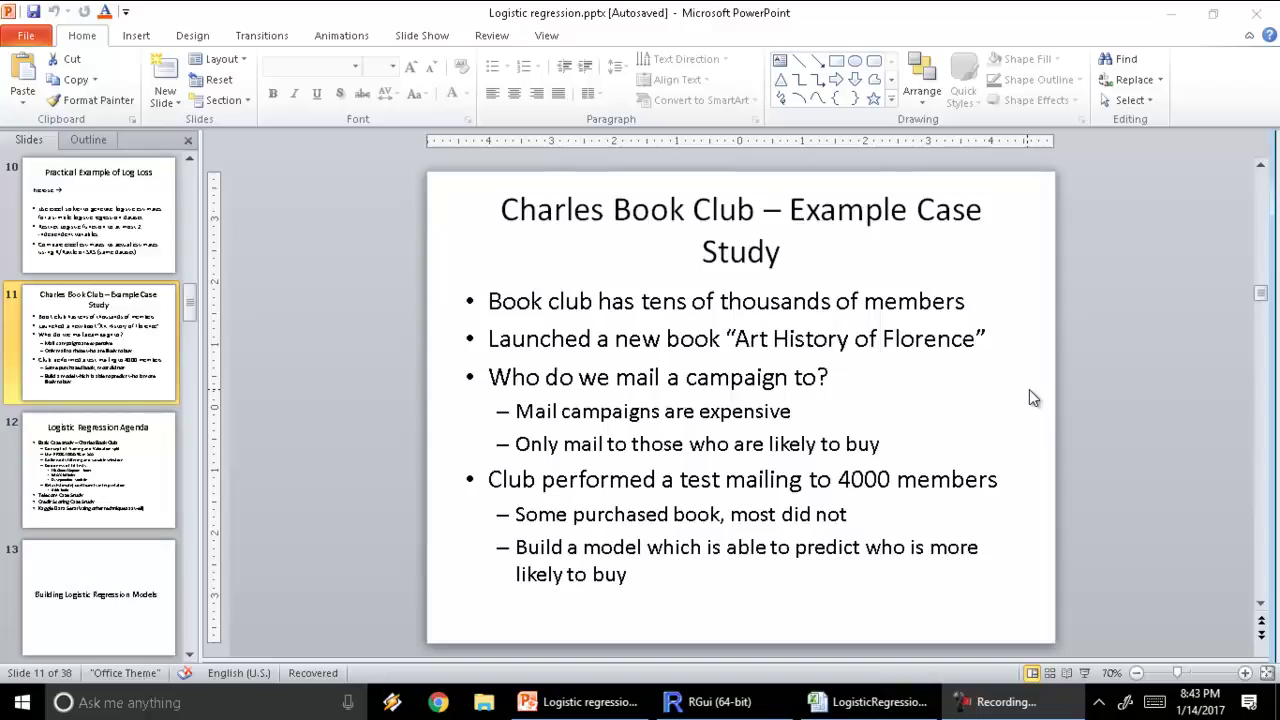
# Step: Switch to the Charles Book Club workbook in Excel and look over the customer data columns from Gender to ItalAtlas
pyautogui.hotkey('alt', 'Tab')
pyautogui.press('Tab')
pyautogui.hotkey('ctrl', 'Tab')
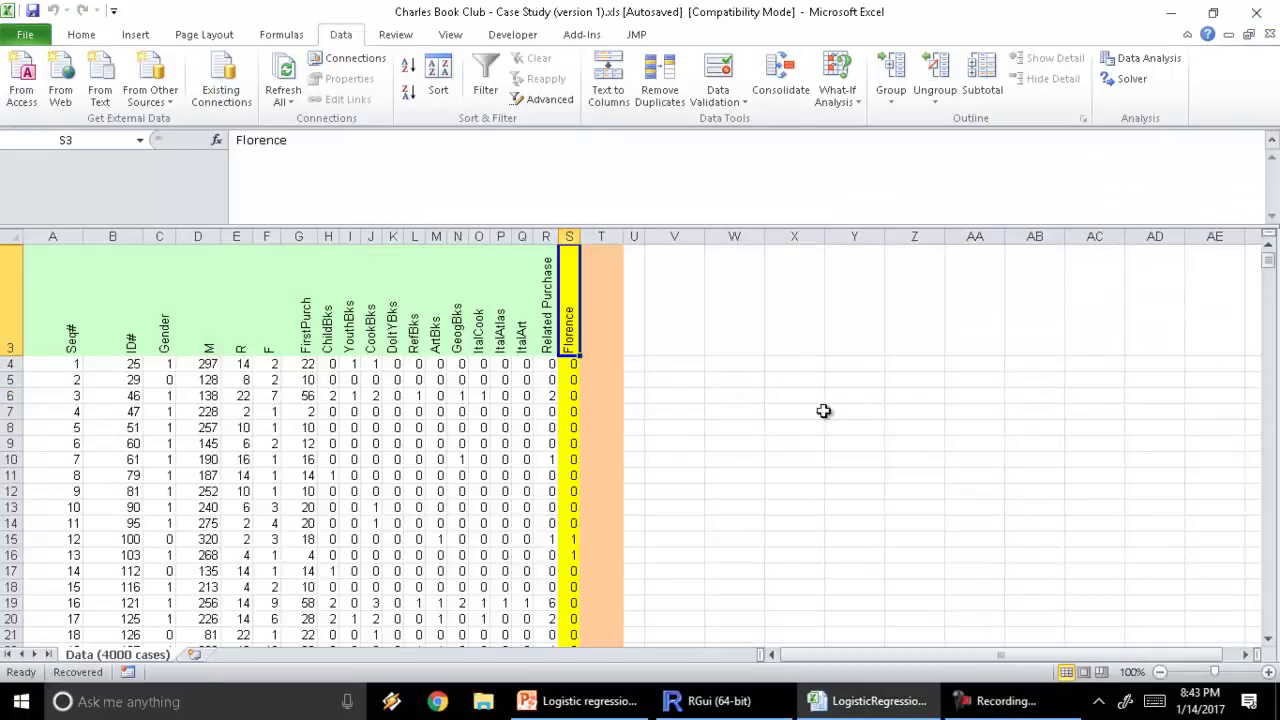
pyautogui.click(187, 395)
pyautogui.click(165, 367)
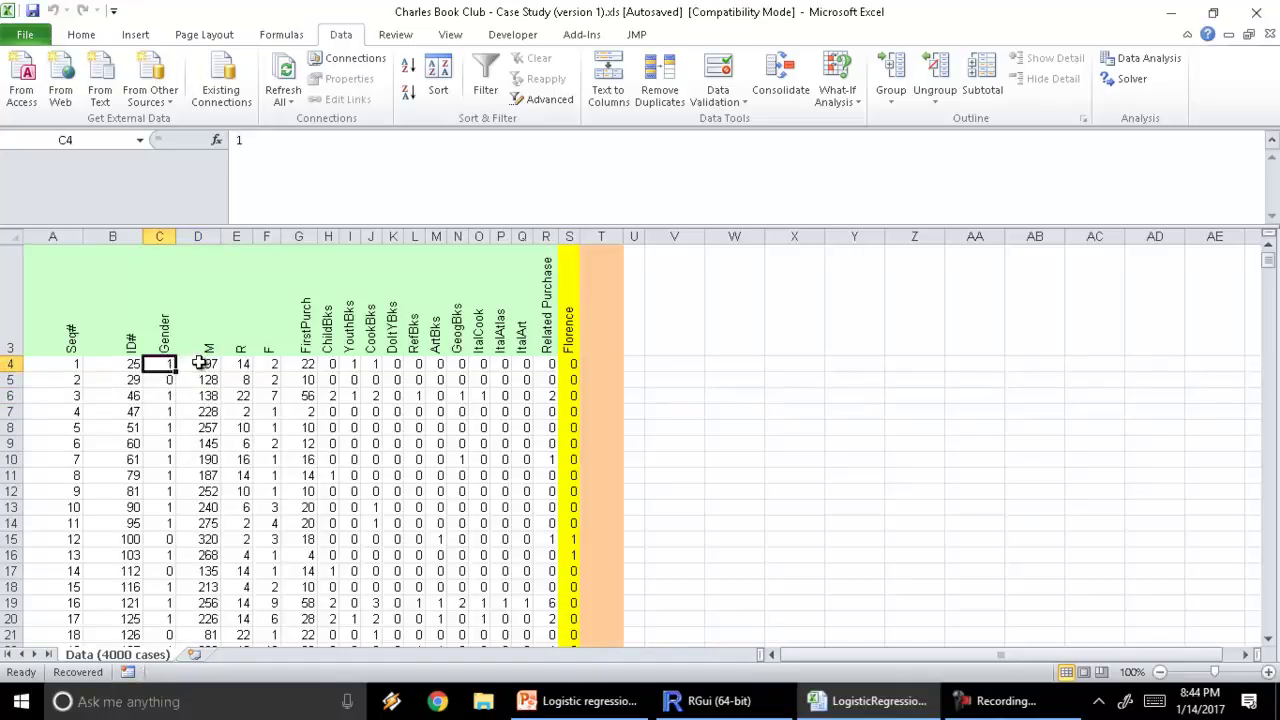
pyautogui.click(237, 395)
pyautogui.click(350, 396)
pyautogui.click(436, 396)
pyautogui.click(500, 398)
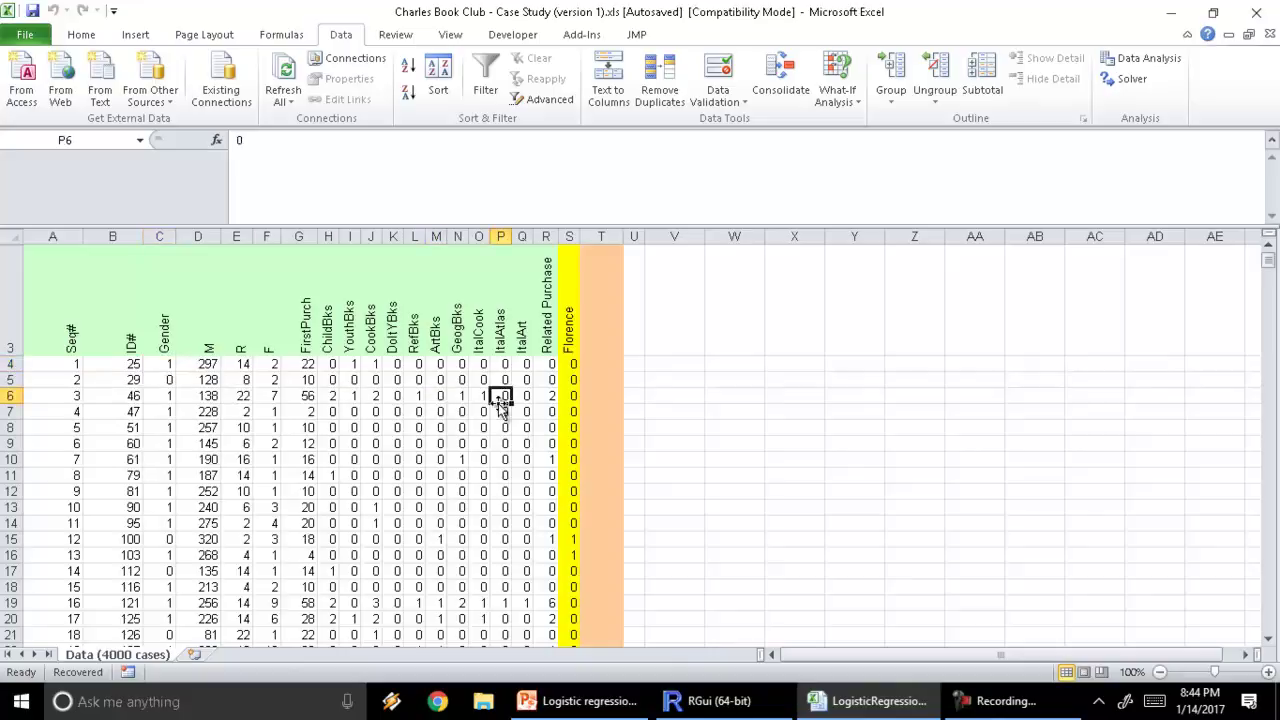
# Step: Widen column S, which holds the Florence variable
pyautogui.click(570, 340)
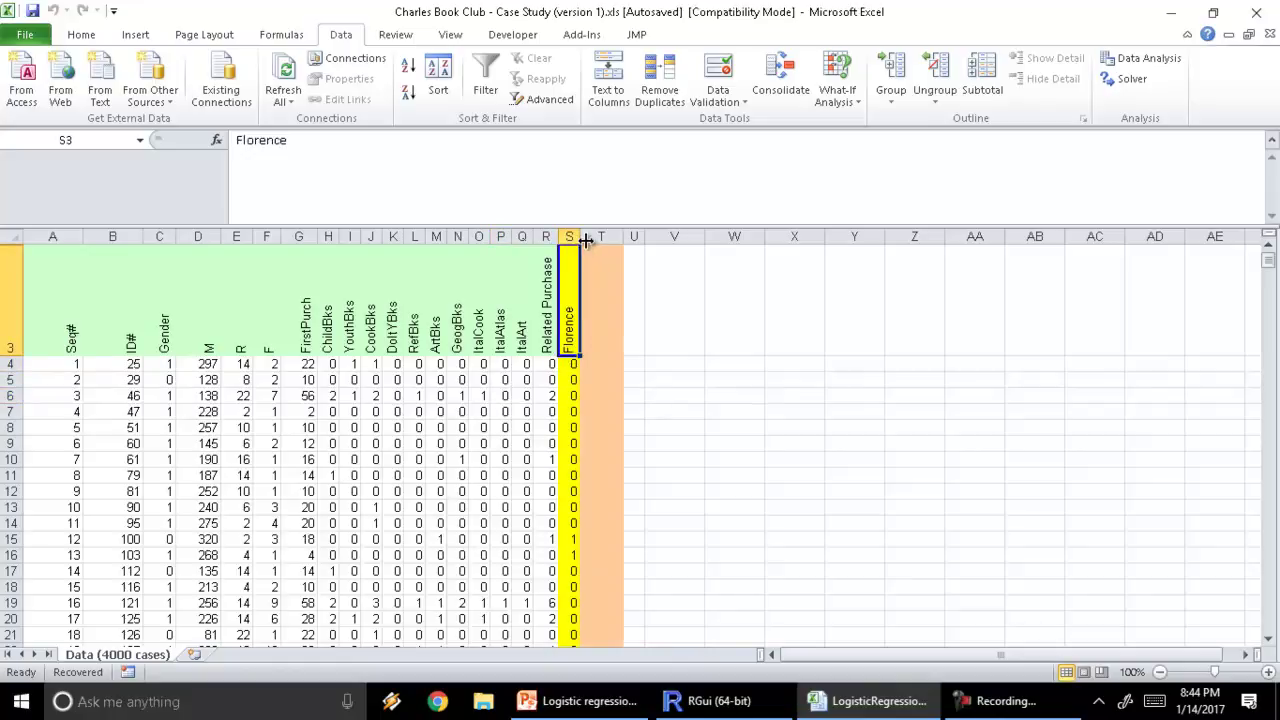
pyautogui.moveTo(580, 238); pyautogui.dragTo(608, 249)
pyautogui.click(595, 365)
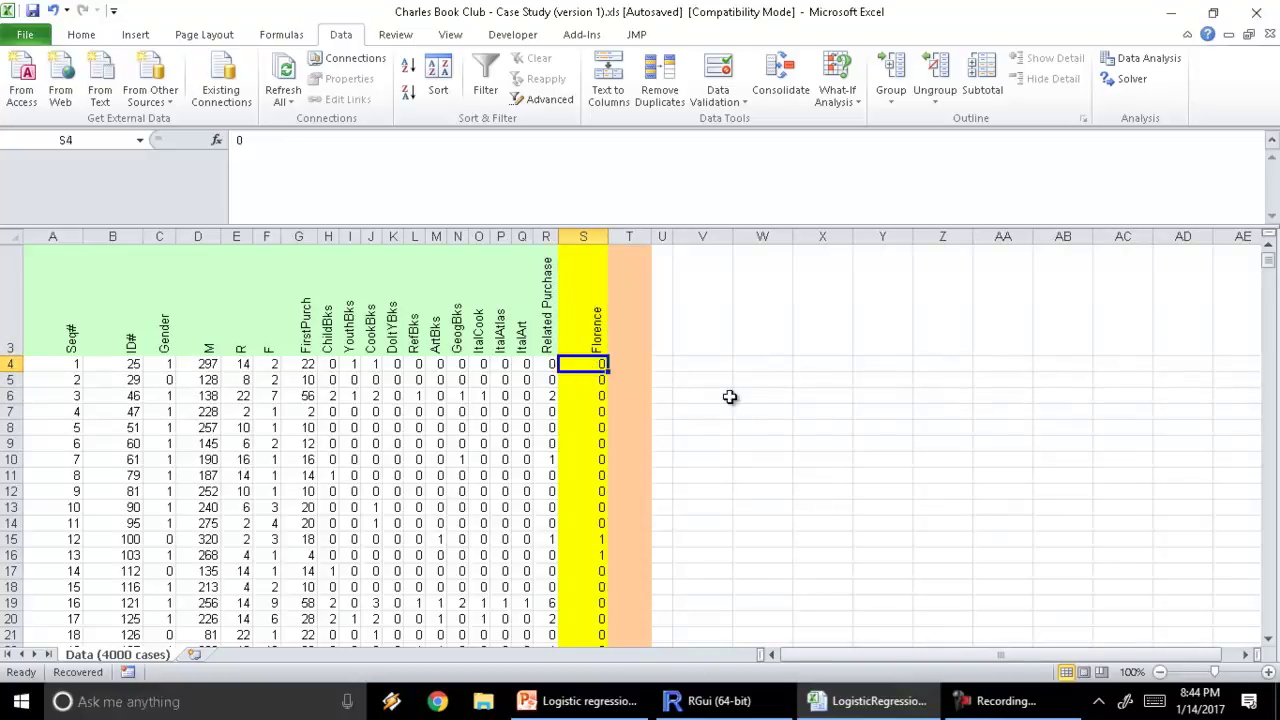
# Step: Step through the individual Florence values and select the whole column to check its summary statistics
pyautogui.press('Down')
pyautogui.press('Down')
pyautogui.press('Down')
pyautogui.press('Down')
pyautogui.press('Down')
pyautogui.press('Down')
pyautogui.press('Down')
pyautogui.press('Down')
pyautogui.press('Down')
pyautogui.press('Down')
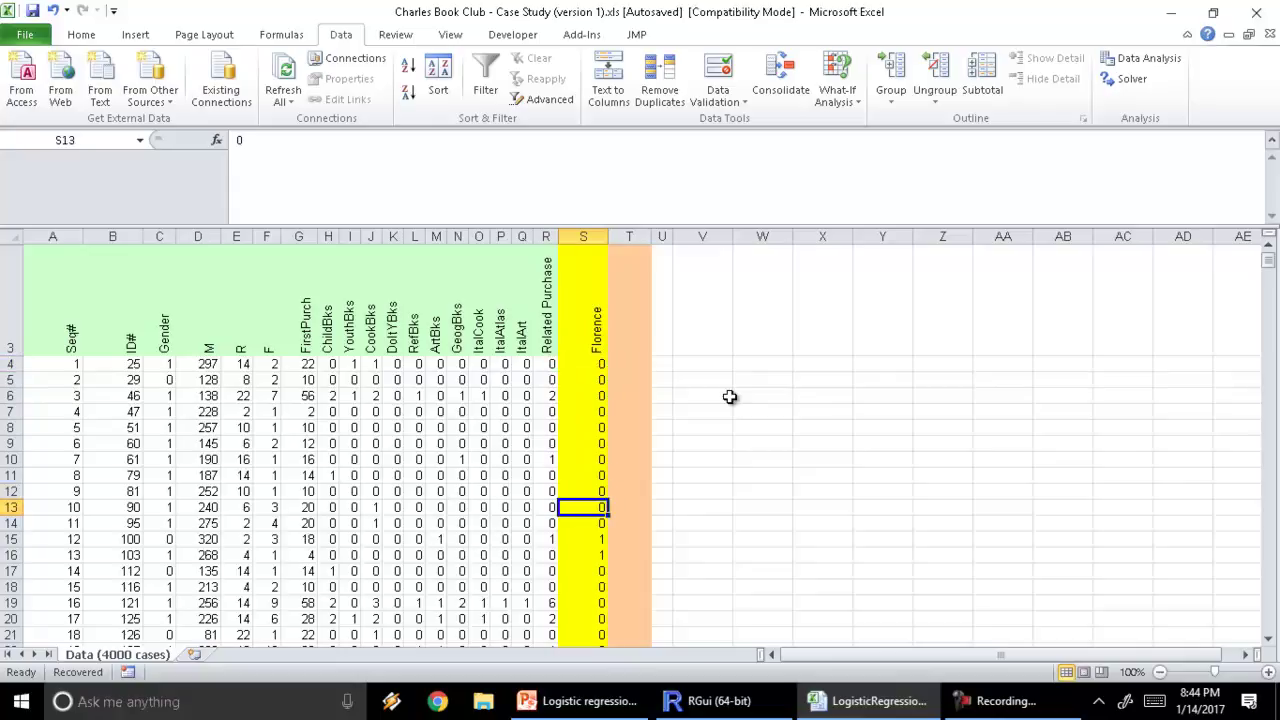
pyautogui.press('Up')
pyautogui.press('Up')
pyautogui.press('Up')
pyautogui.press('Down')
pyautogui.press('Down')
pyautogui.press('Down')
pyautogui.press('Down')
pyautogui.press('Down')
pyautogui.press('Down')
pyautogui.press('Down')
pyautogui.press('Down')
pyautogui.press('Down')
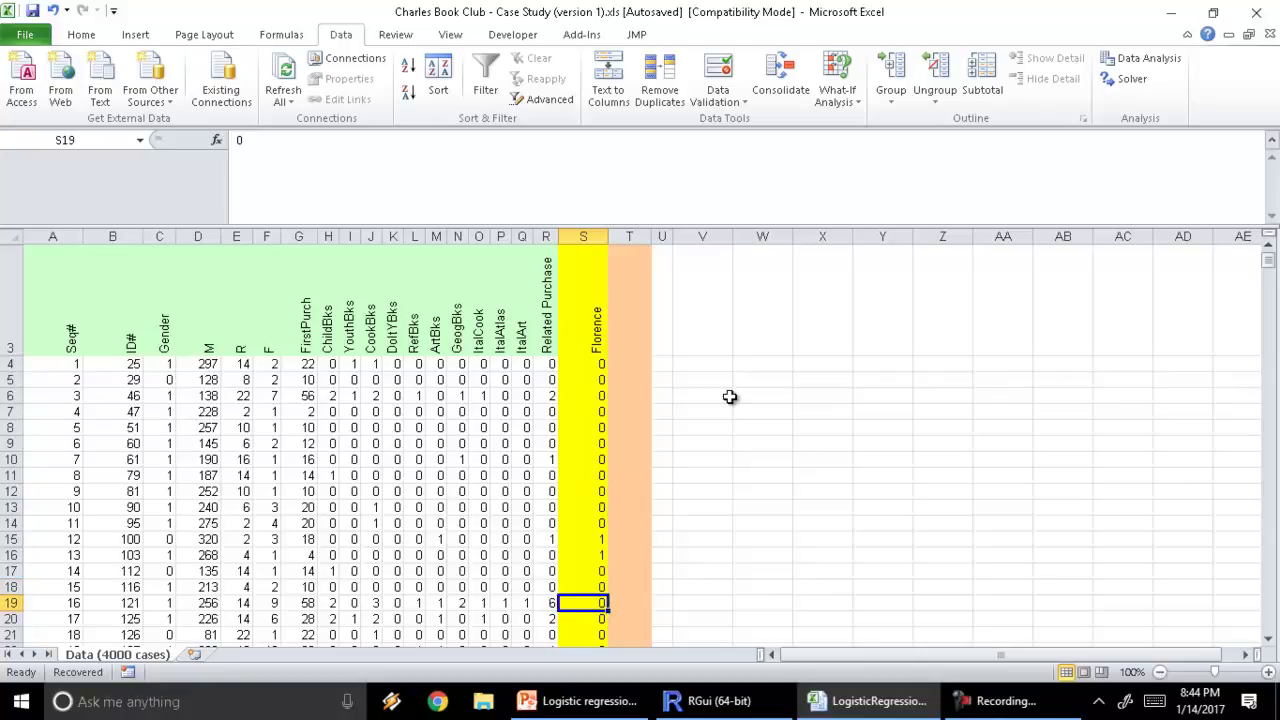
pyautogui.click(598, 236)
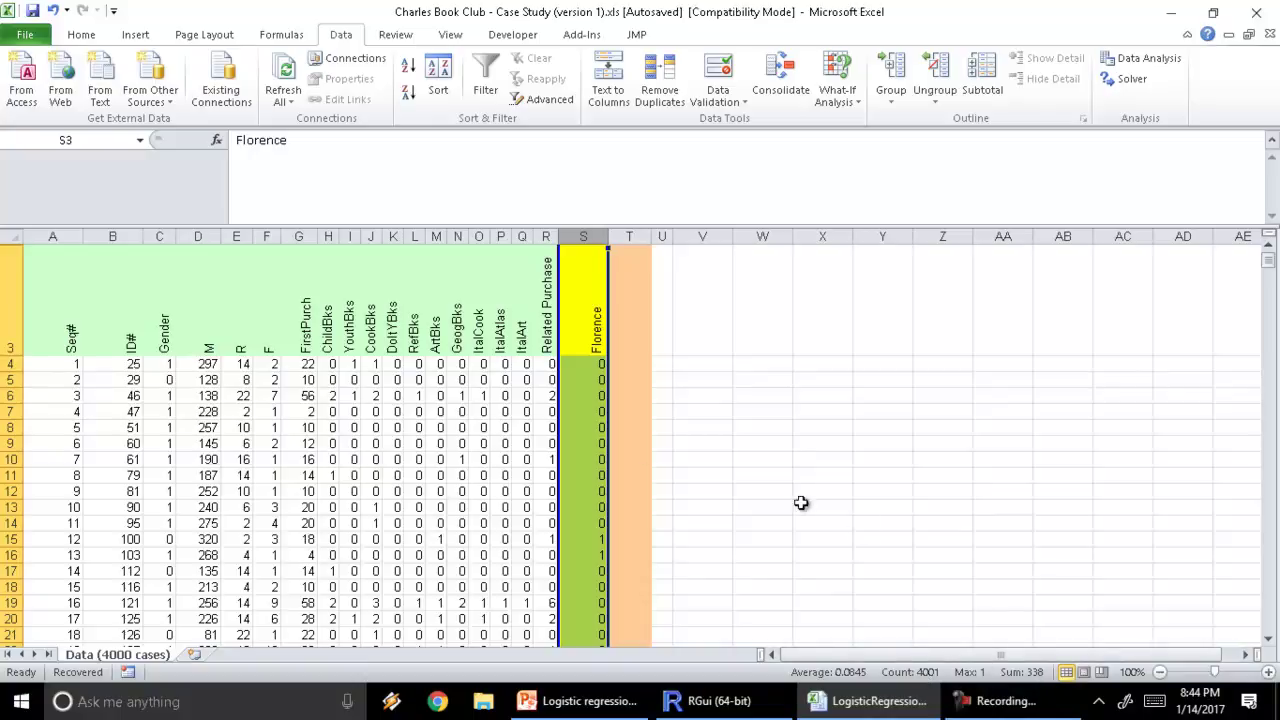
pyautogui.click(590, 363)
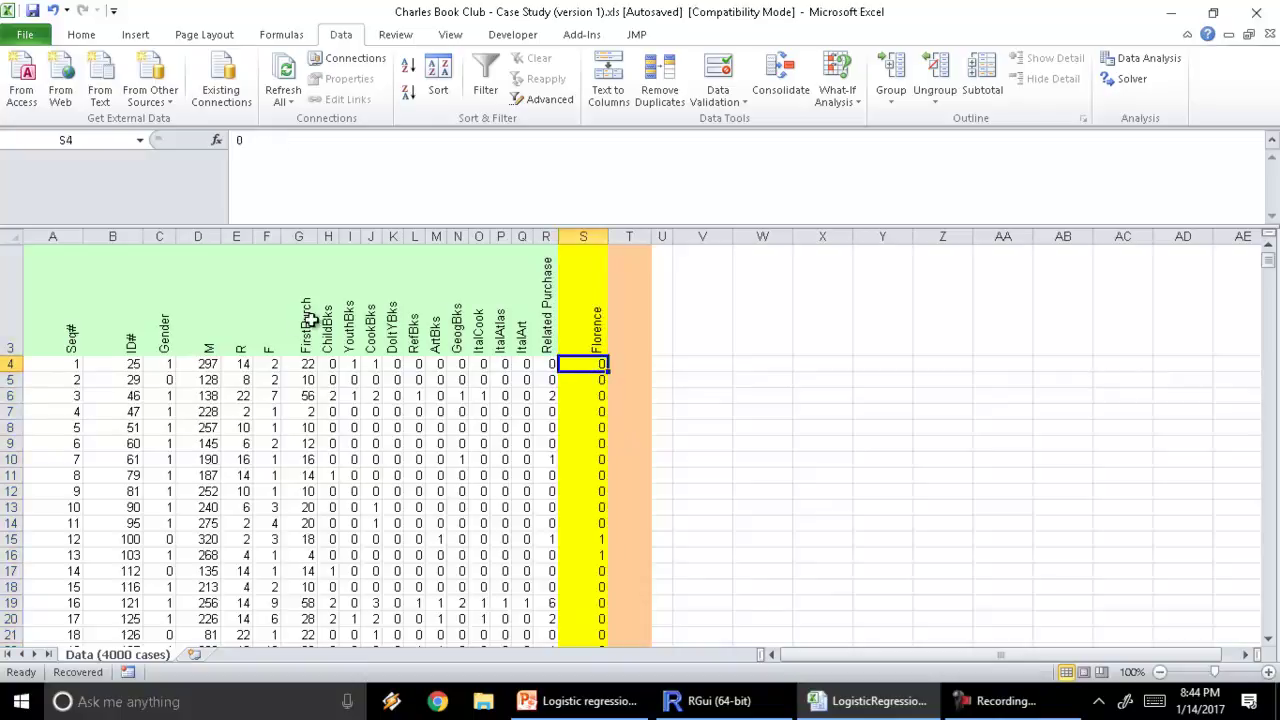
# Step: Examine the Gender, M, R, F and FirstPurch columns and their values for the first members
pyautogui.click(160, 364)
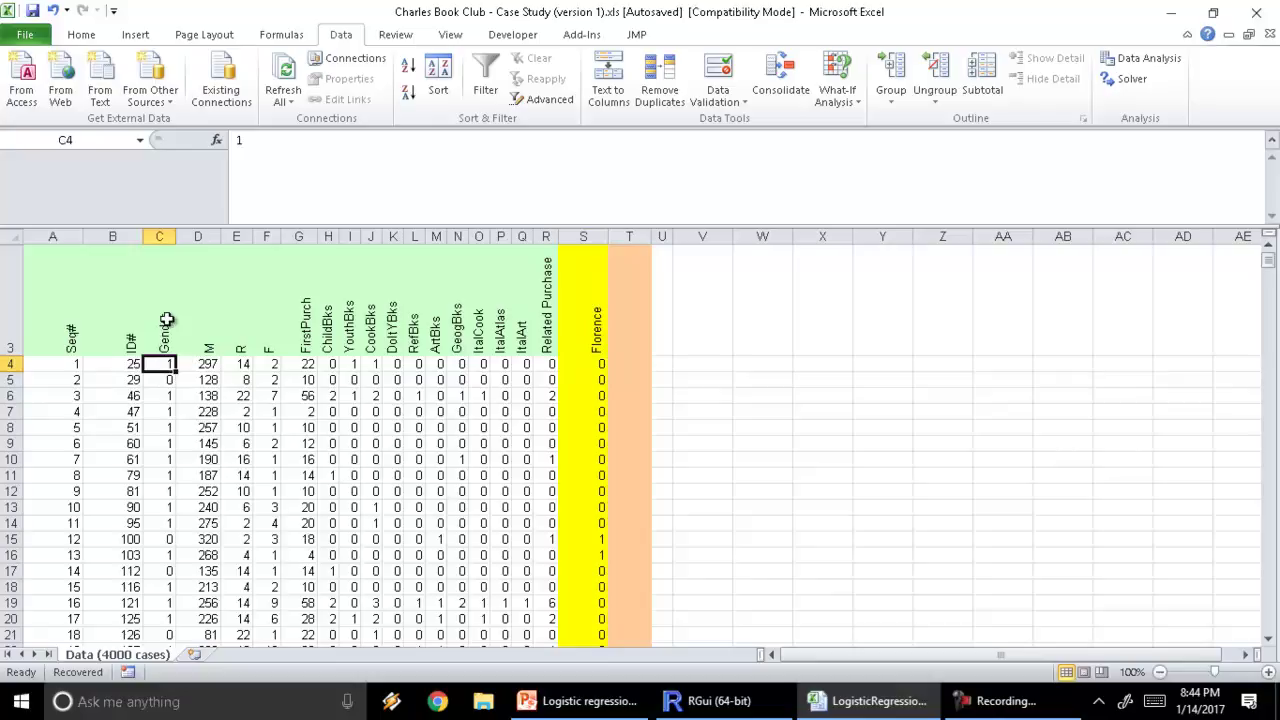
pyautogui.click(170, 322)
pyautogui.moveTo(160, 396); pyautogui.dragTo(160, 380)
pyautogui.moveTo(285, 345)
pyautogui.mouseDown()
pyautogui.moveTo(207, 344)
pyautogui.moveTo(272, 345)
pyautogui.mouseUp()
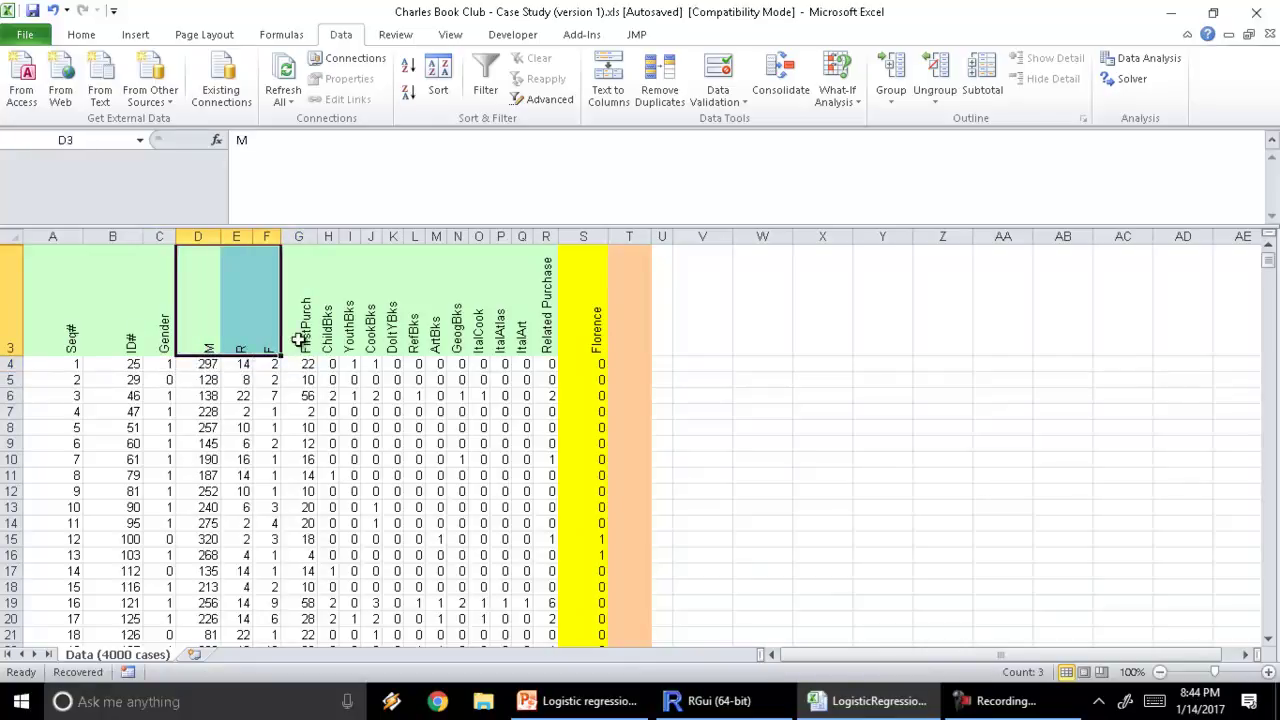
pyautogui.click(238, 333)
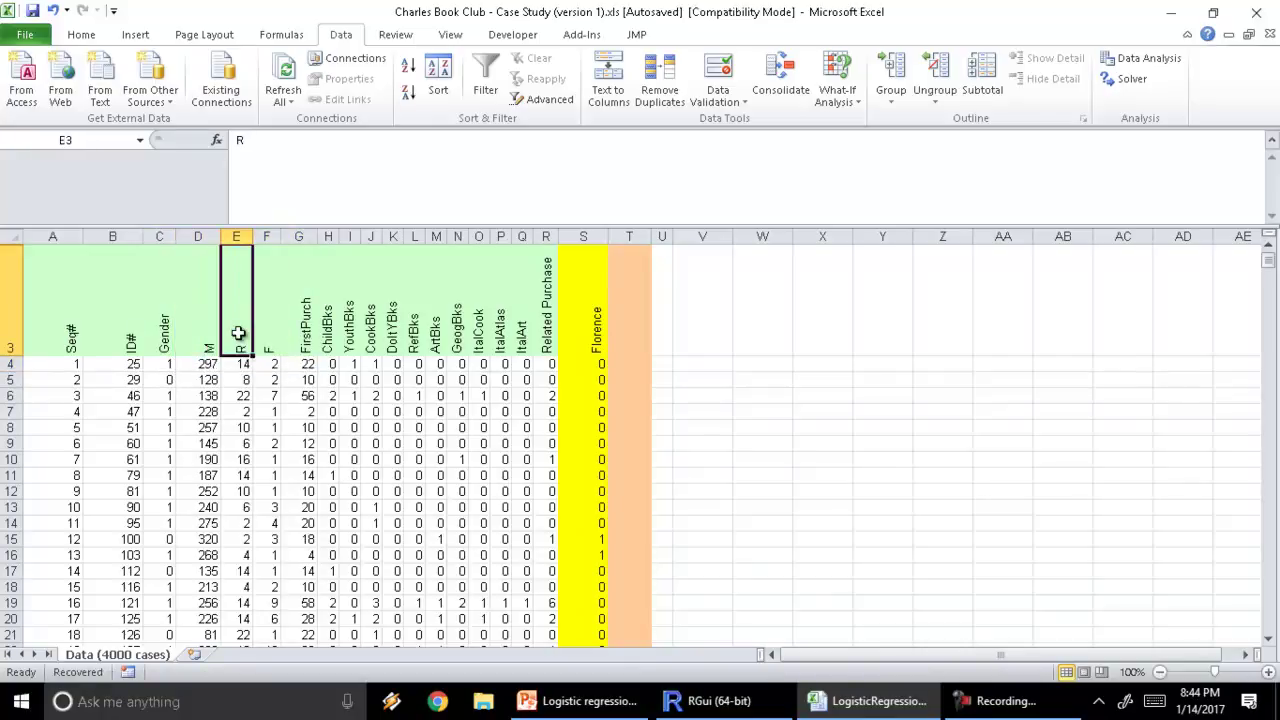
pyautogui.click(265, 362)
pyautogui.click(266, 340)
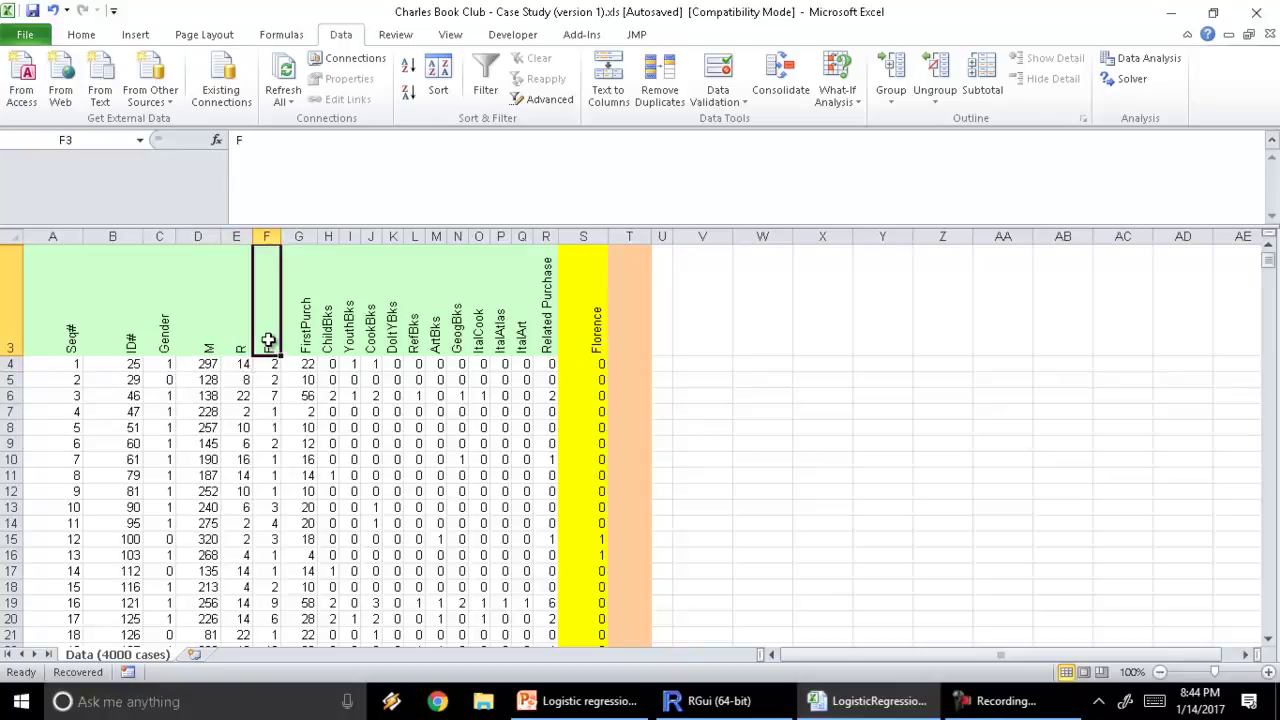
pyautogui.click(212, 345)
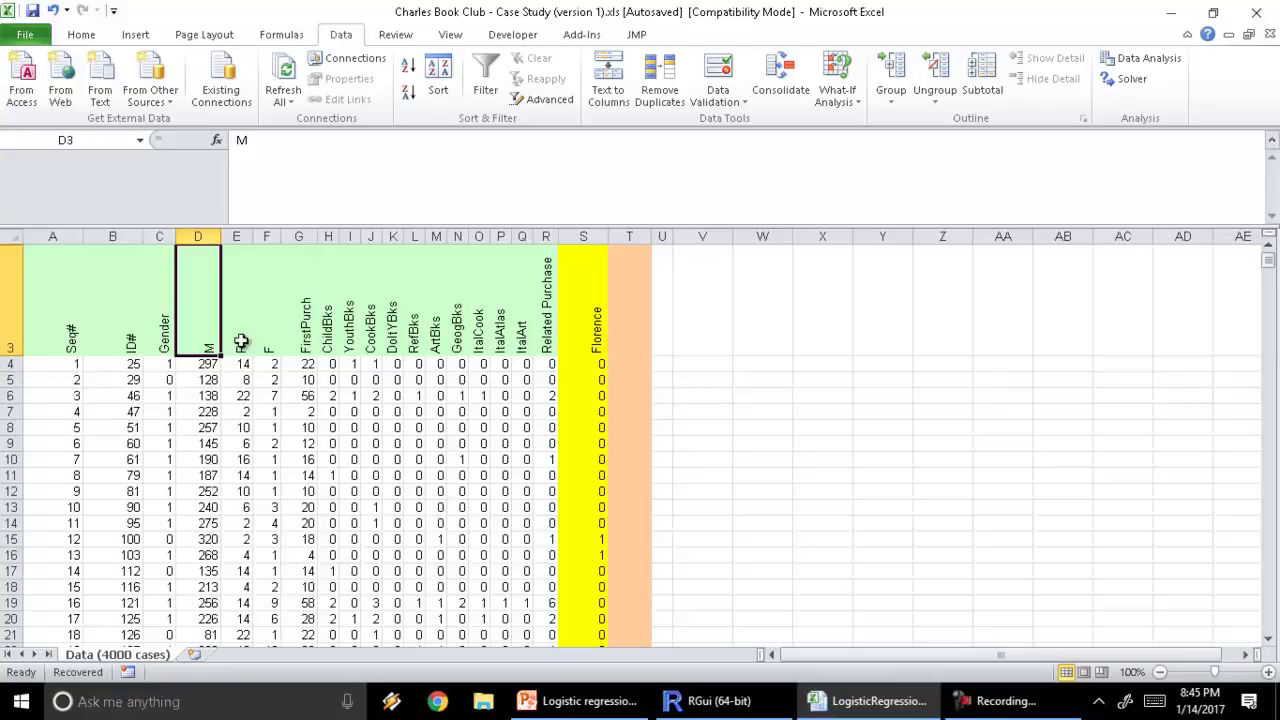
pyautogui.click(307, 350)
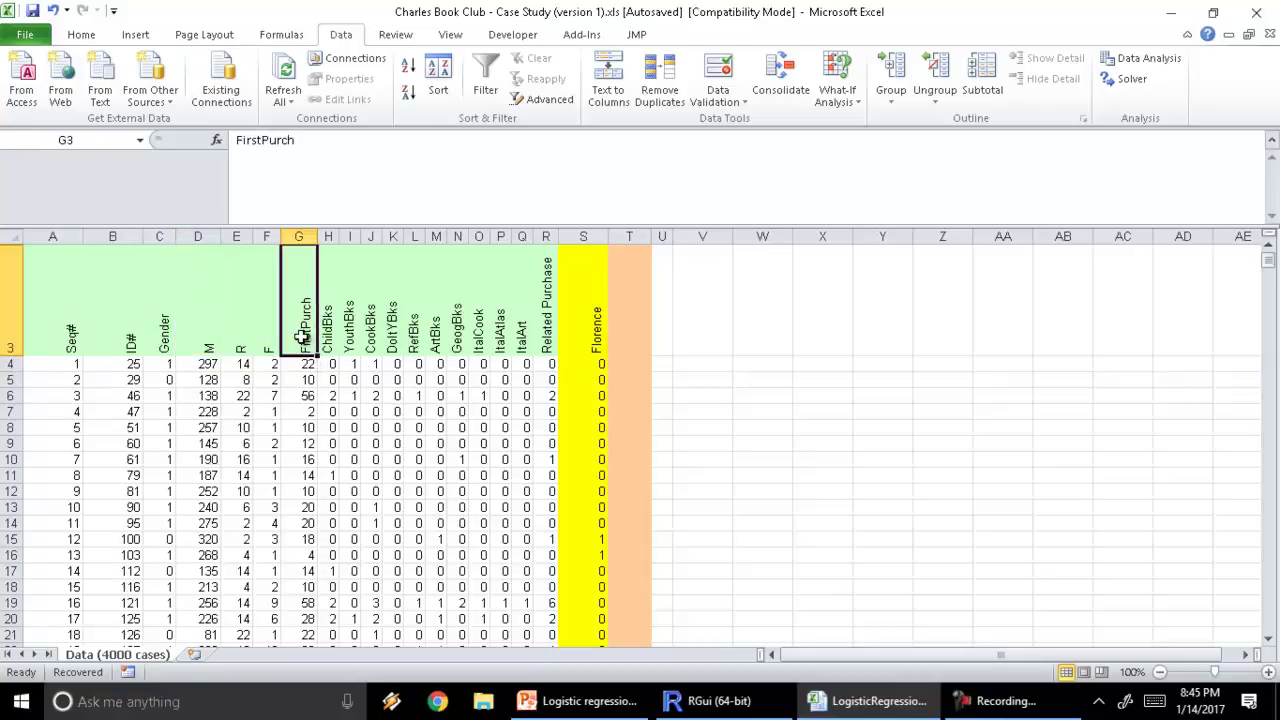
pyautogui.click(306, 364)
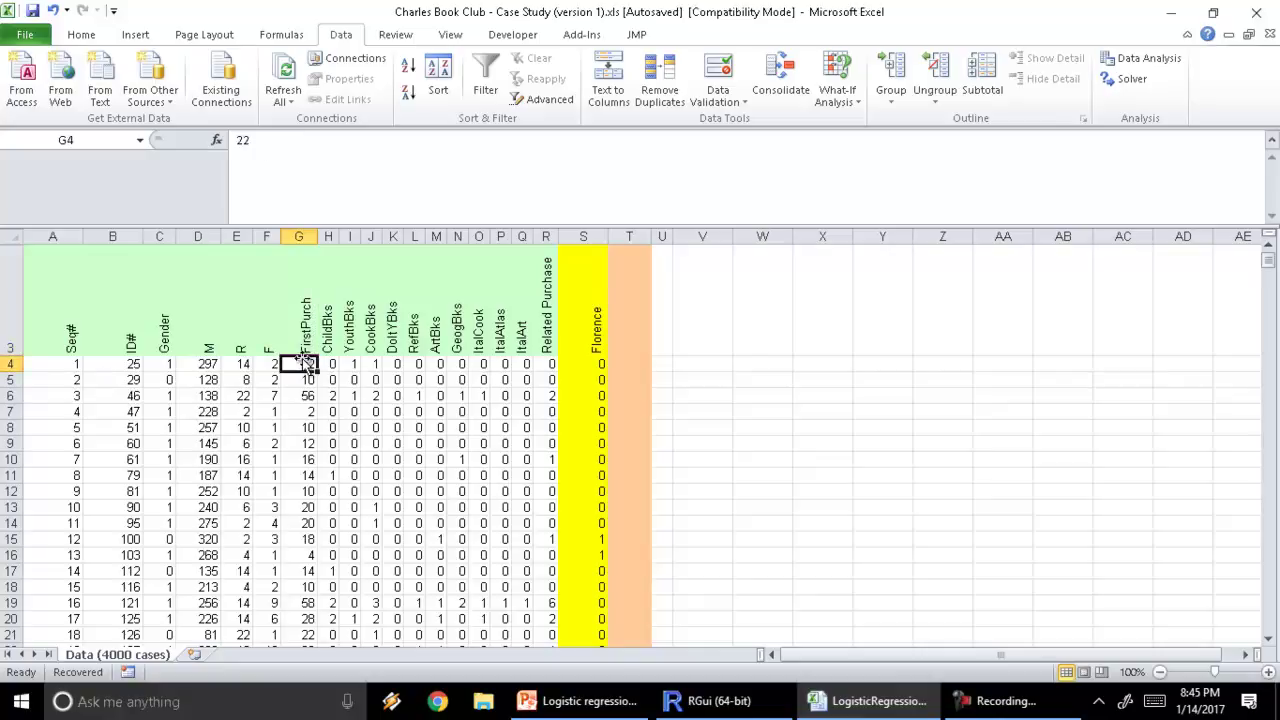
pyautogui.click(245, 366)
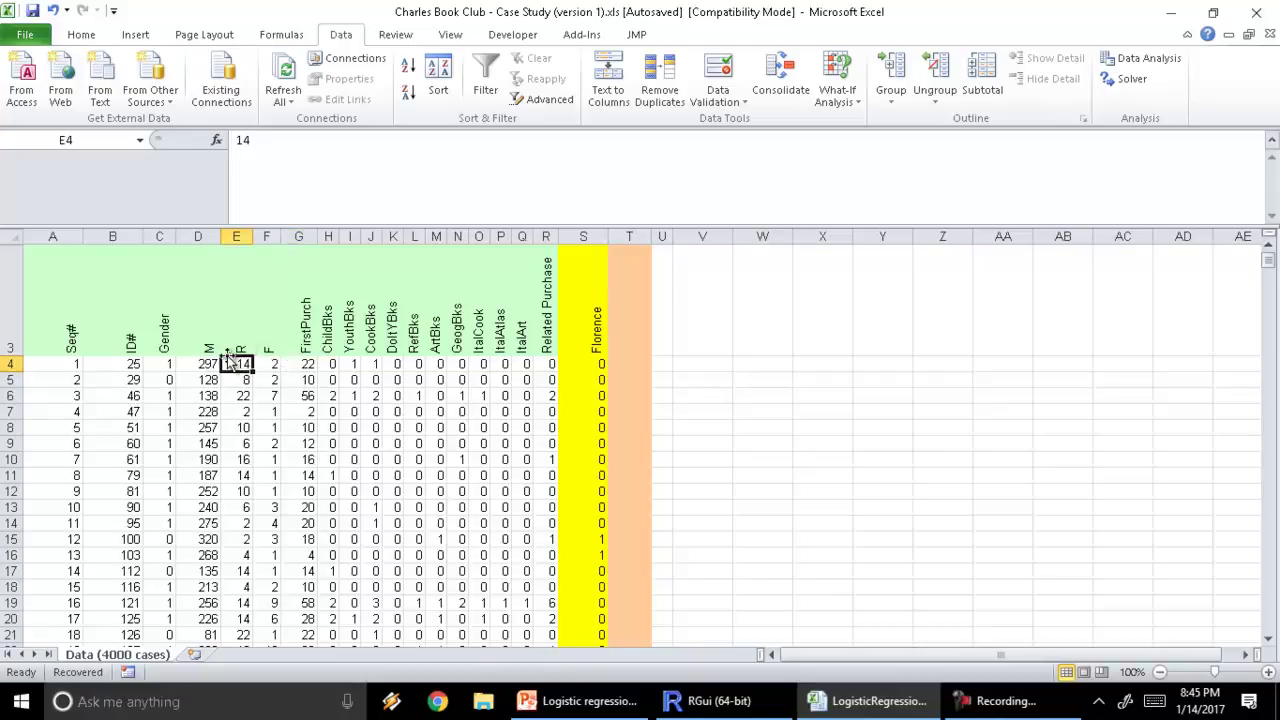
# Step: Read the book-category headers one by one from ChildBks through Related Purchase to Florence
pyautogui.click(330, 366)
pyautogui.click(329, 322)
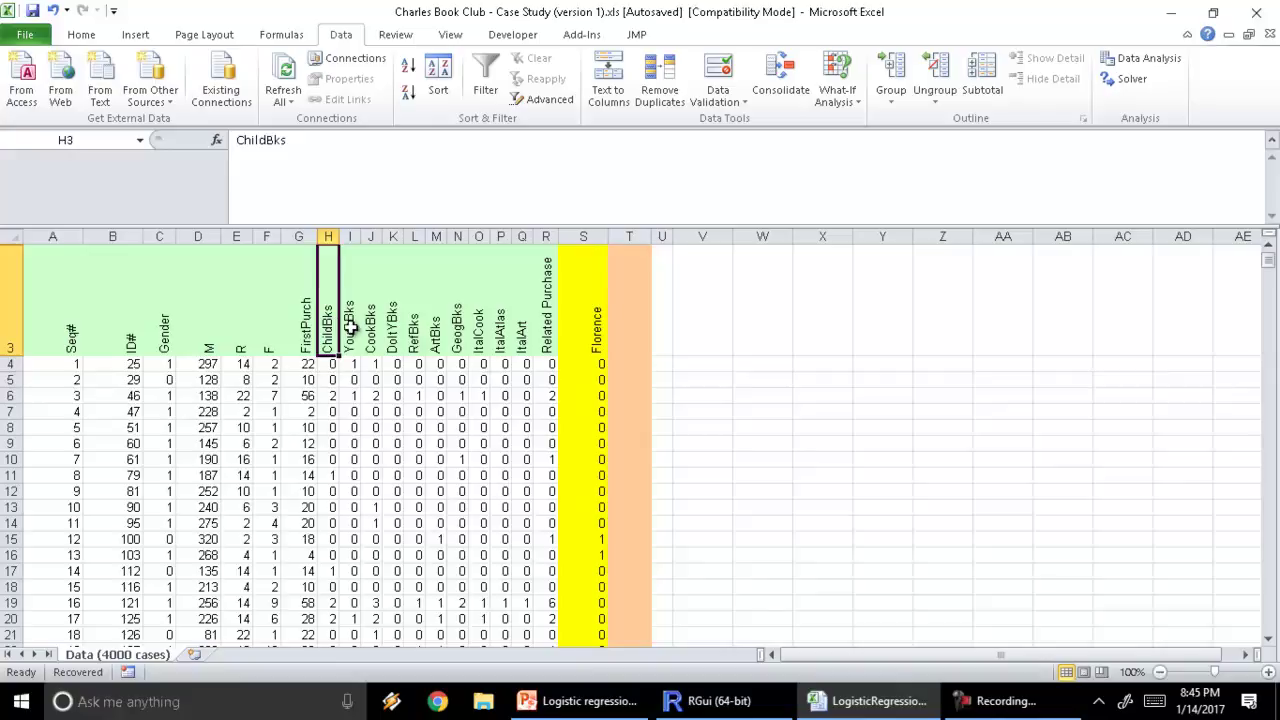
pyautogui.press('Right')
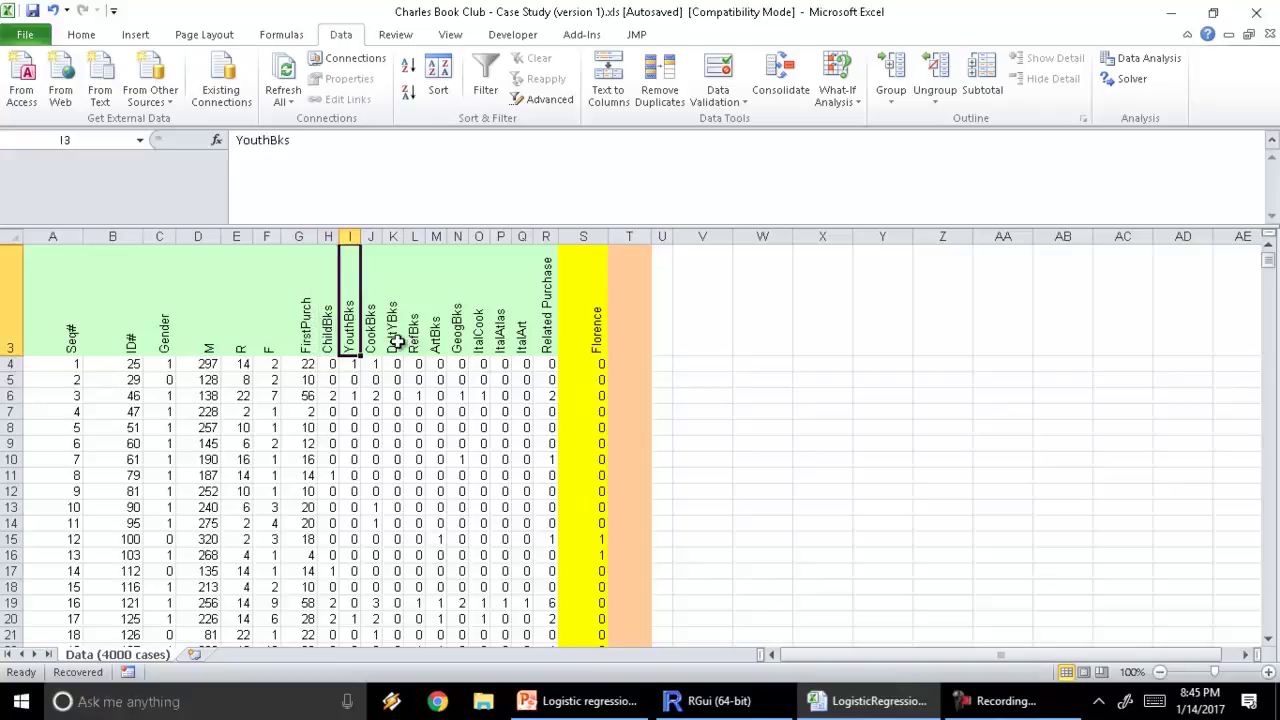
pyautogui.press('Right')
pyautogui.press('Right')
pyautogui.press('Right')
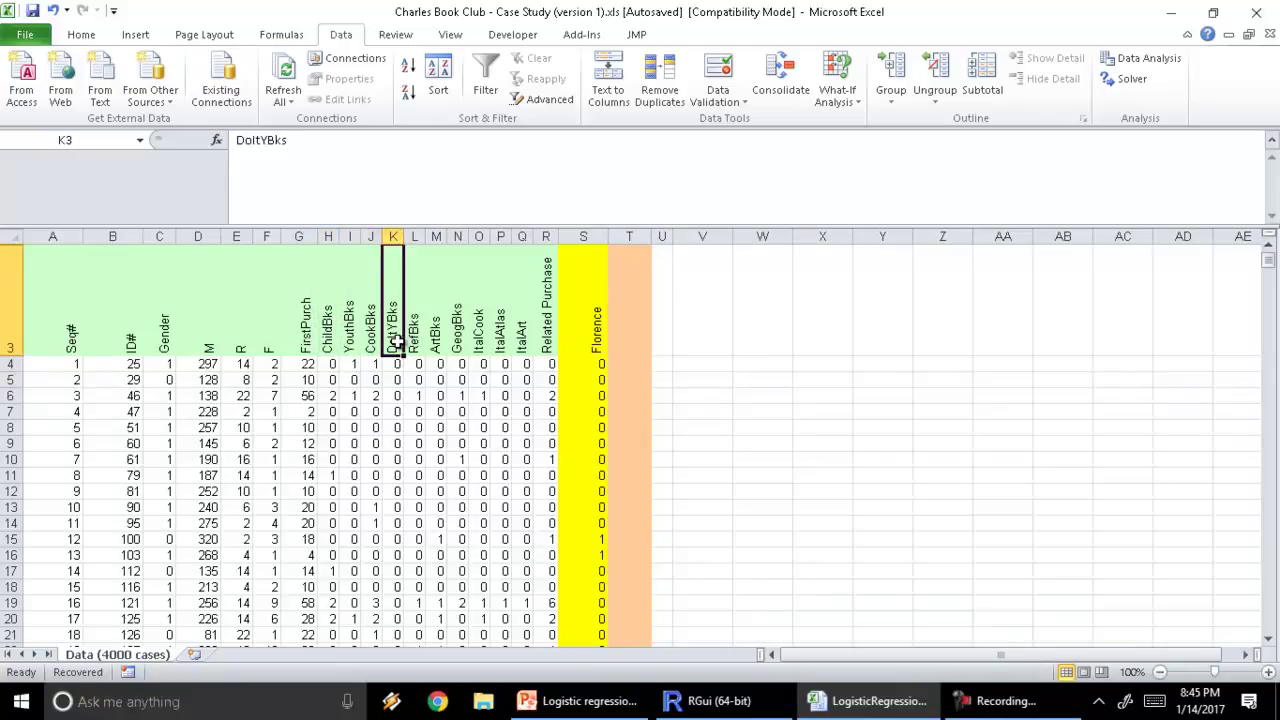
pyautogui.press('Right')
pyautogui.press('Right')
pyautogui.press('Right')
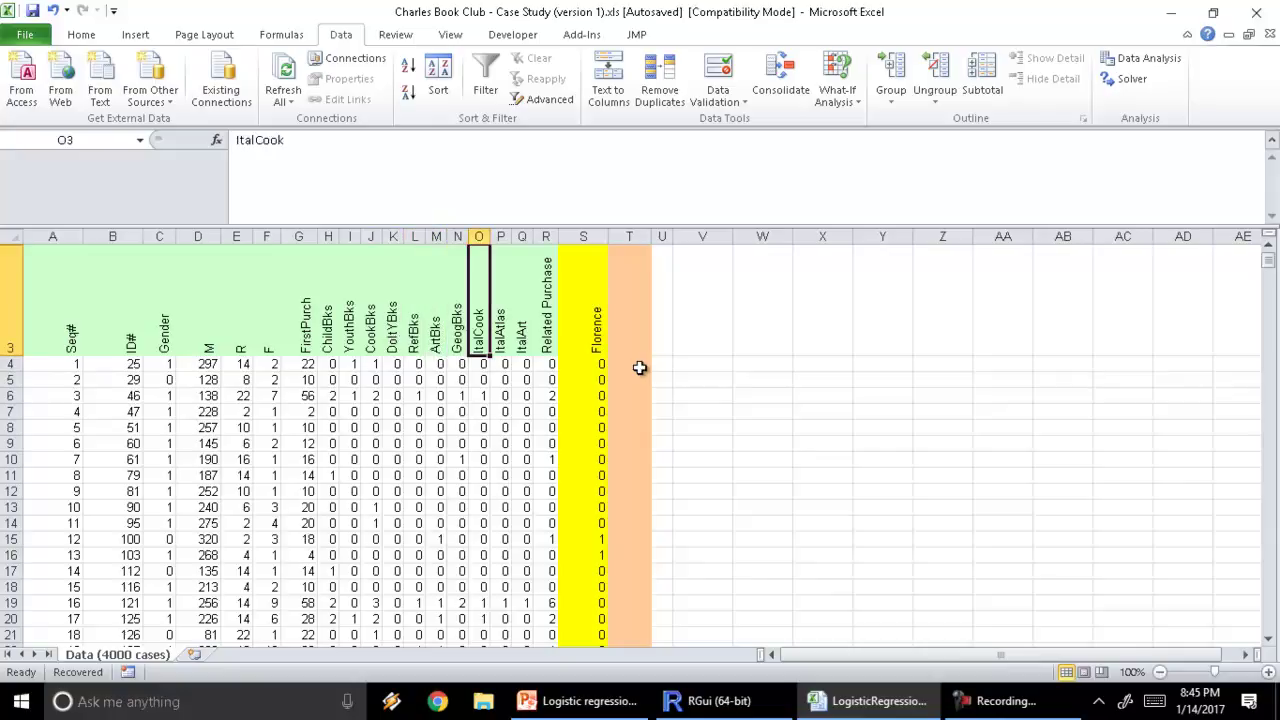
pyautogui.press('Right')
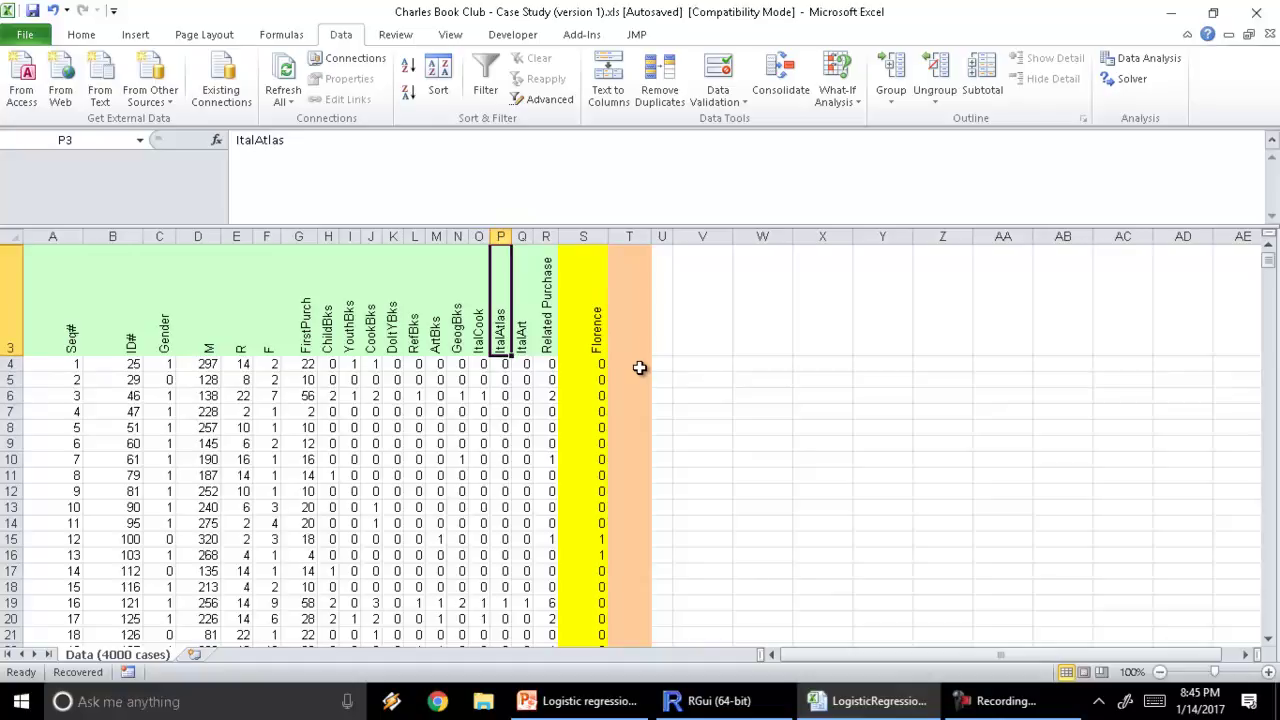
pyautogui.press('Right')
pyautogui.press('Right')
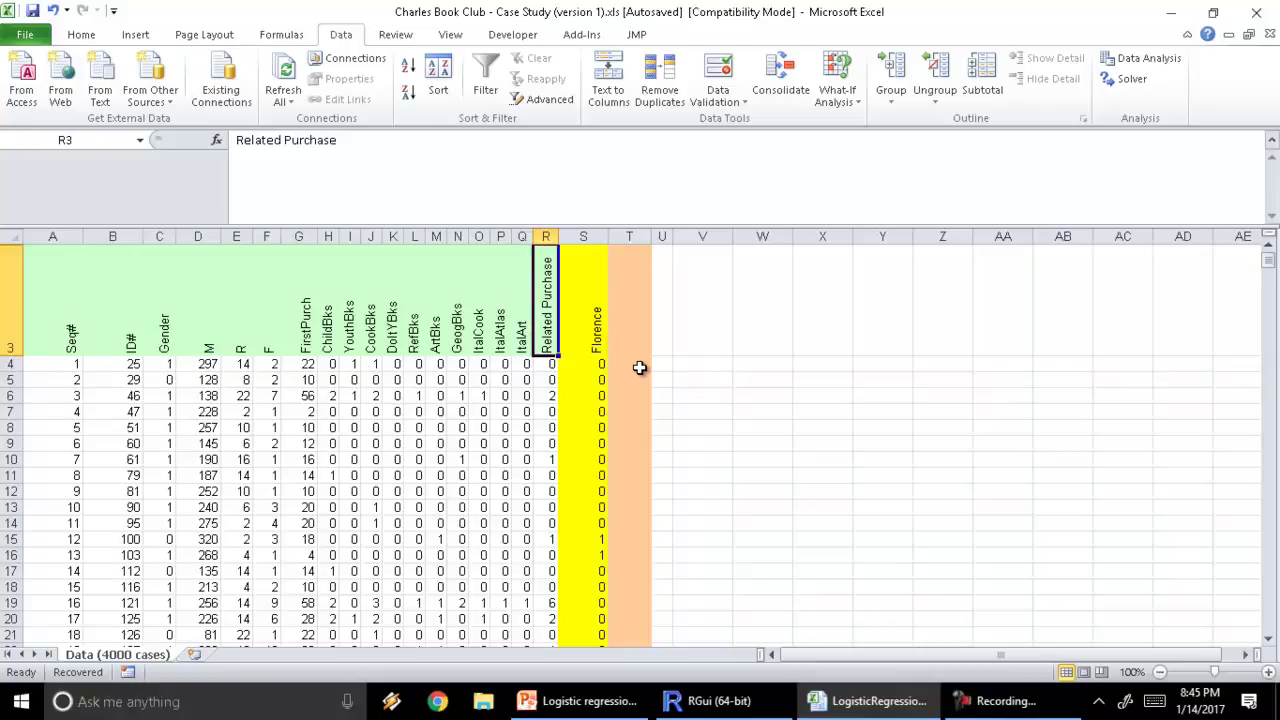
pyautogui.press('Right')
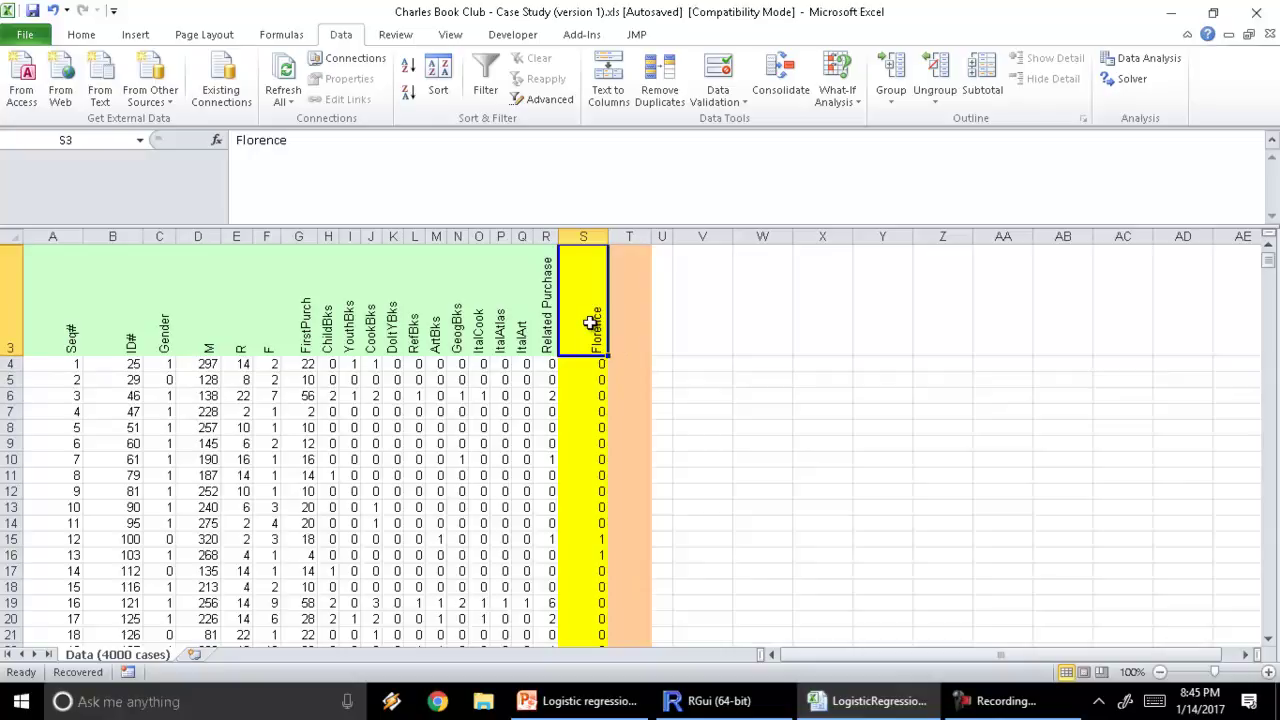
# Step: Review the predictor headers as a group, from Related Purchase back to F, ending on the R header
pyautogui.press('Left')
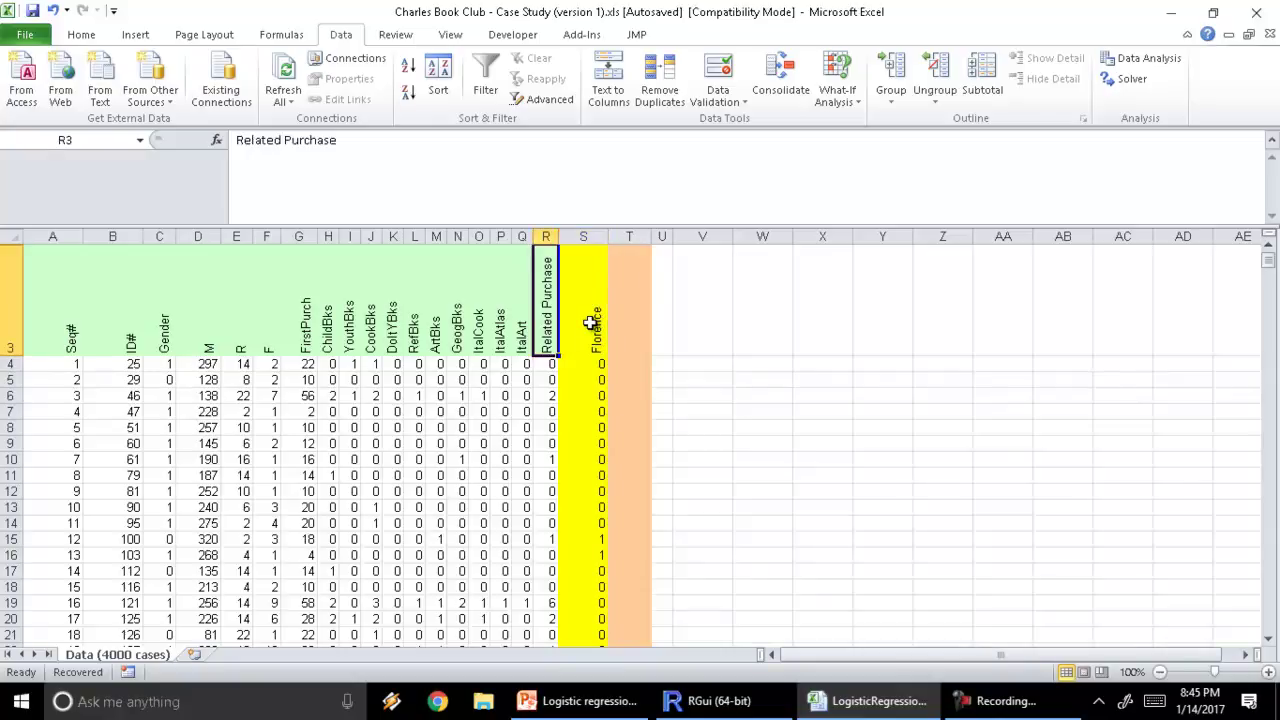
pyautogui.hotkey('shift', 'Left')
pyautogui.hotkey('shift', 'Left')
pyautogui.hotkey('shift', 'Left')
pyautogui.hotkey('shift', 'Left')
pyautogui.hotkey('shift', 'Left')
pyautogui.hotkey('shift', 'Left')
pyautogui.hotkey('shift', 'Left')
pyautogui.hotkey('shift', 'Left')
pyautogui.hotkey('shift', 'Left')
pyautogui.hotkey('shift', 'Left')
pyautogui.hotkey('shift', 'Left')
pyautogui.hotkey('shift', 'Left')
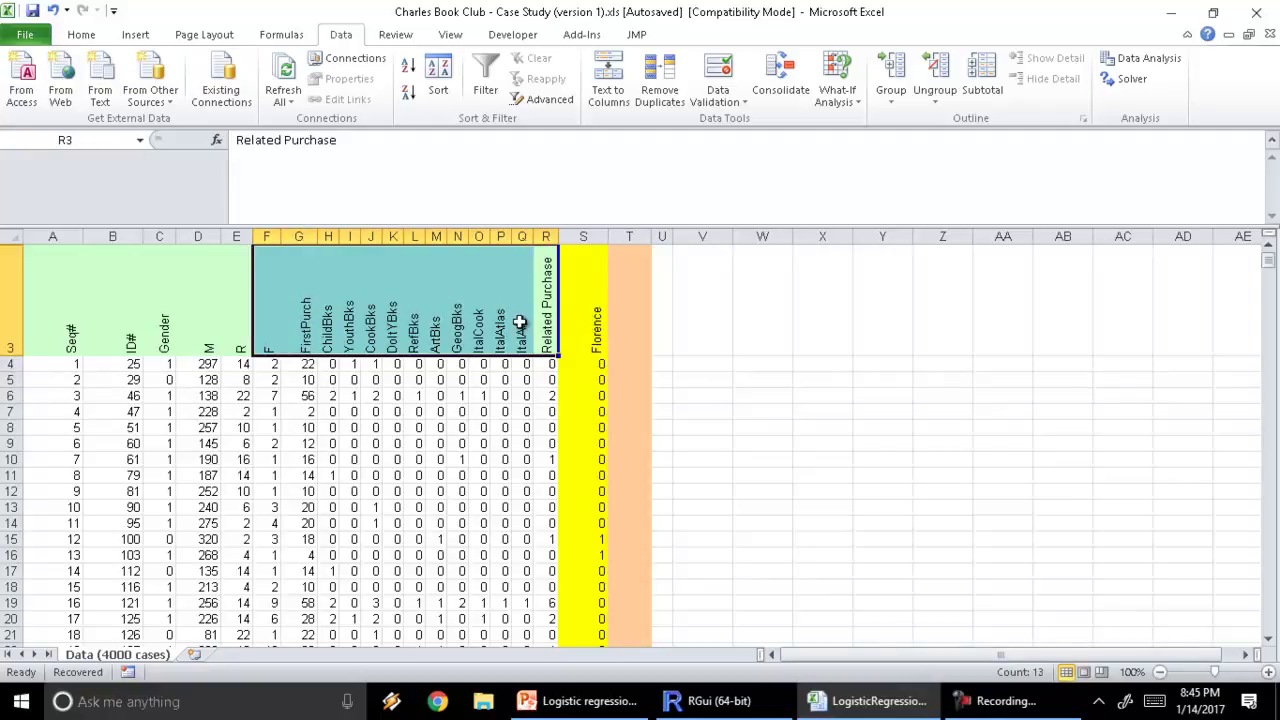
pyautogui.click(228, 320)
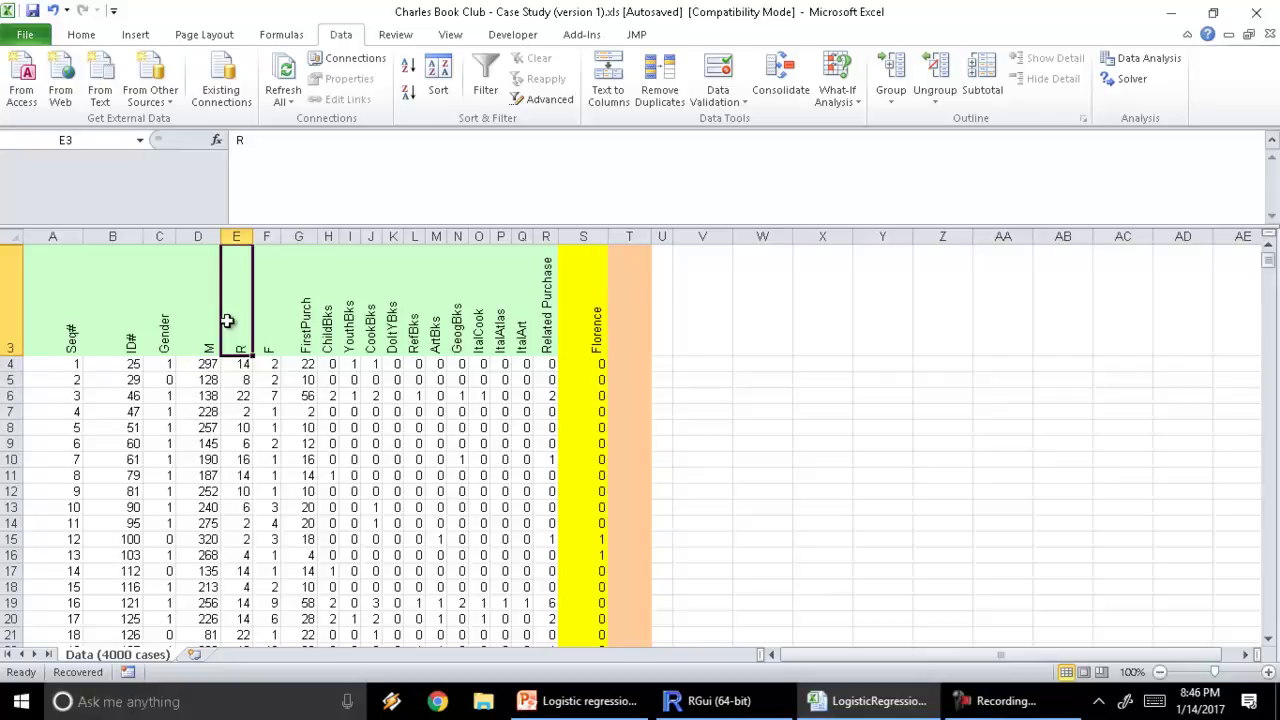
# Step: Switch to the LogisticRegression_Intuition.xlsx workbook and examine its Gender, M, R, F, ItalArt and Florence headers
pyautogui.hotkey('alt', 'Tab')
pyautogui.hotkey('alt', 'Tab')
pyautogui.hotkey('alt', 'Tab')
pyautogui.hotkey('alt', 'Tab')
pyautogui.hotkey('alt', 'Tab')
pyautogui.hotkey('alt', 'Tab')
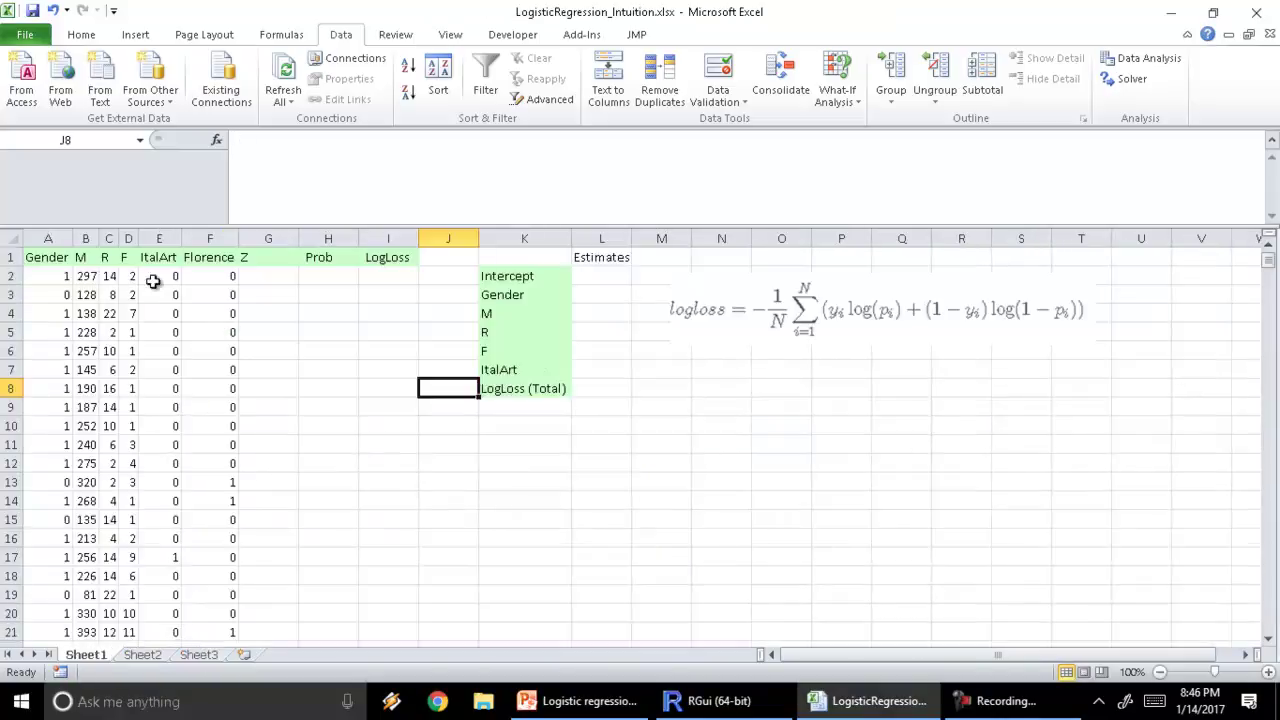
pyautogui.click(80, 276)
pyautogui.click(44, 262)
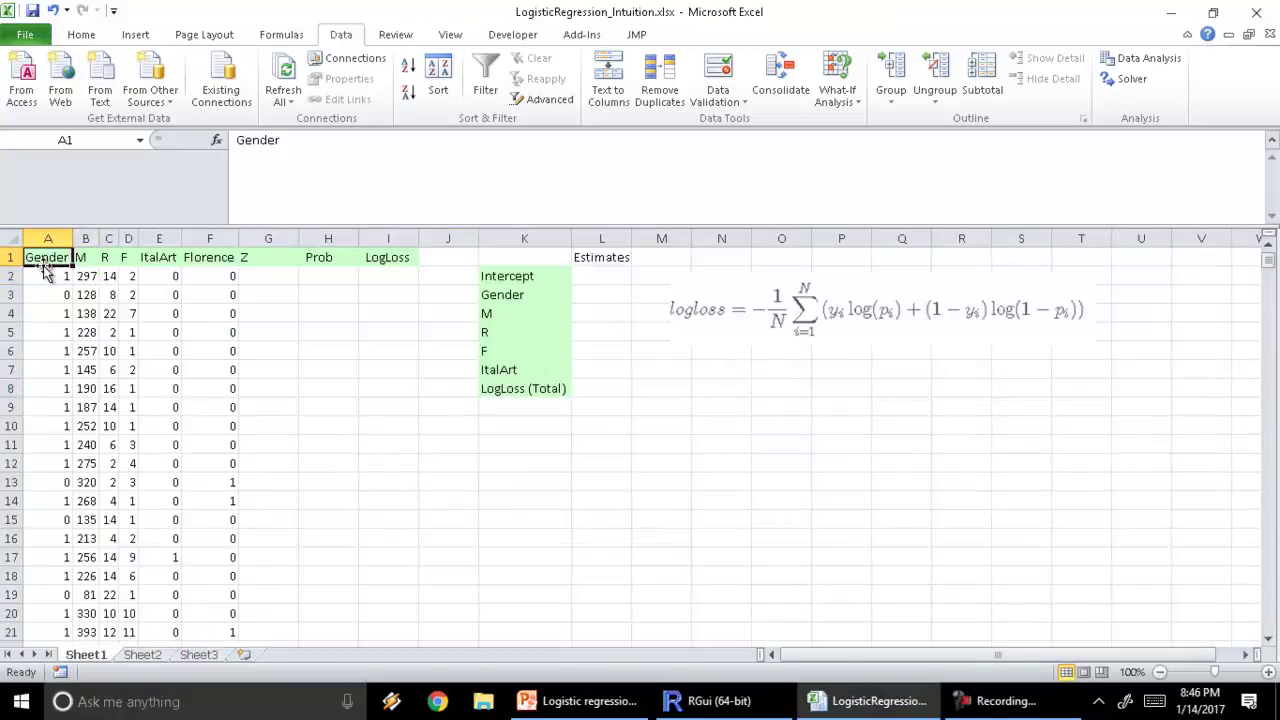
pyautogui.hotkey('shift', 'Right')
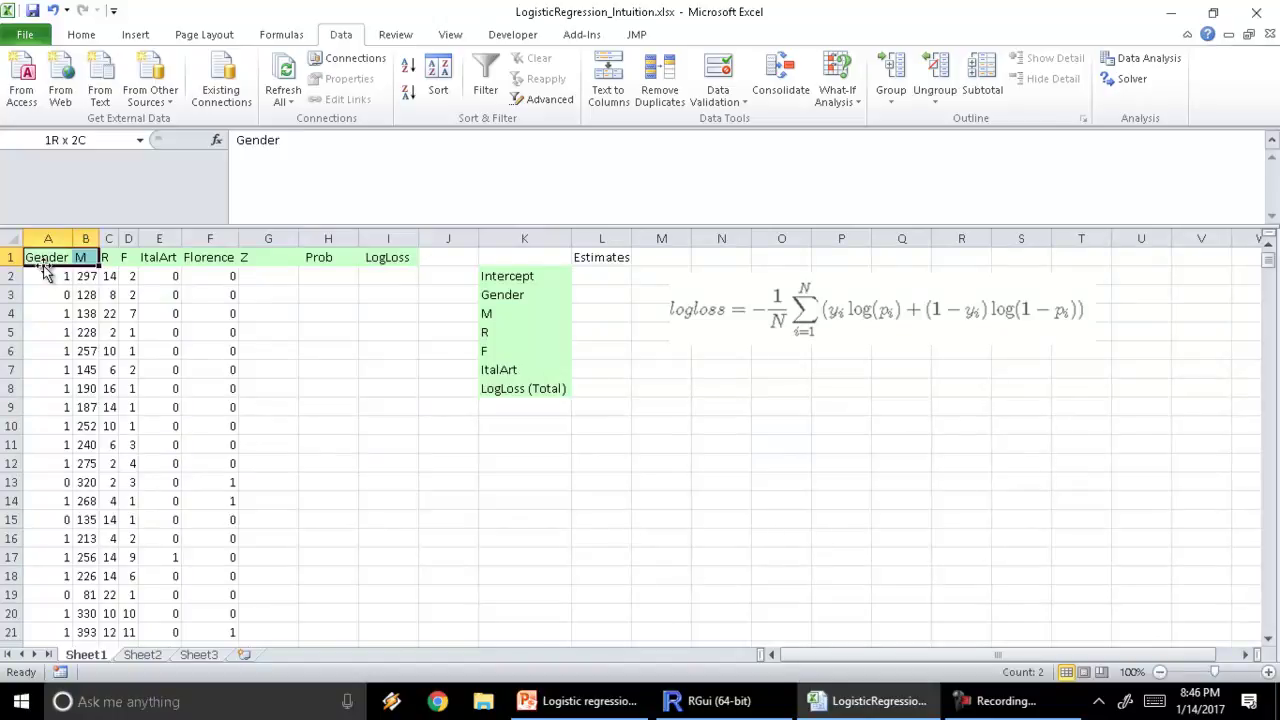
pyautogui.hotkey('shift', 'Right')
pyautogui.hotkey('shift', 'Right')
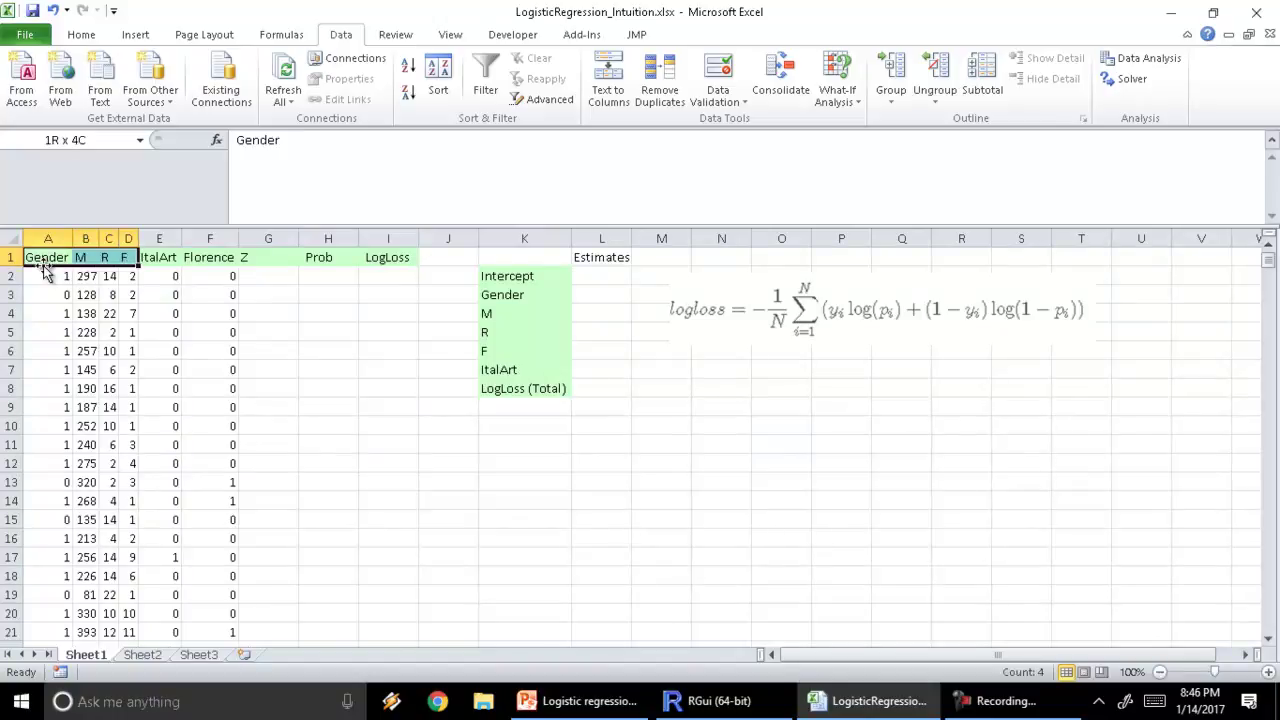
pyautogui.hotkey('shift', 'Right')
pyautogui.press('Right')
pyautogui.press('Right')
pyautogui.press('Right')
pyautogui.press('Right')
pyautogui.press('Right')
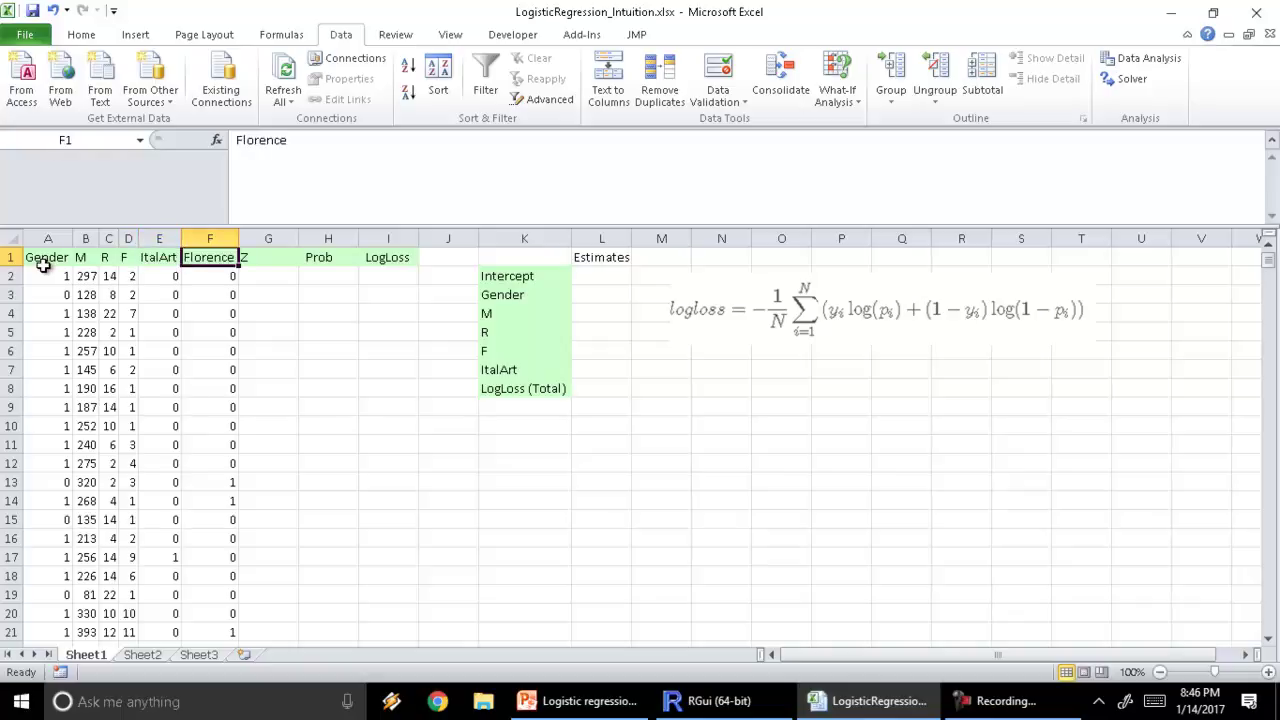
# Step: Examine the Z, Prob and LogLoss columns, the empty Estimates table and the logloss formula picture
pyautogui.press('Right')
pyautogui.press('Right')
pyautogui.press('Right')
pyautogui.press('Right')
pyautogui.press('Right')
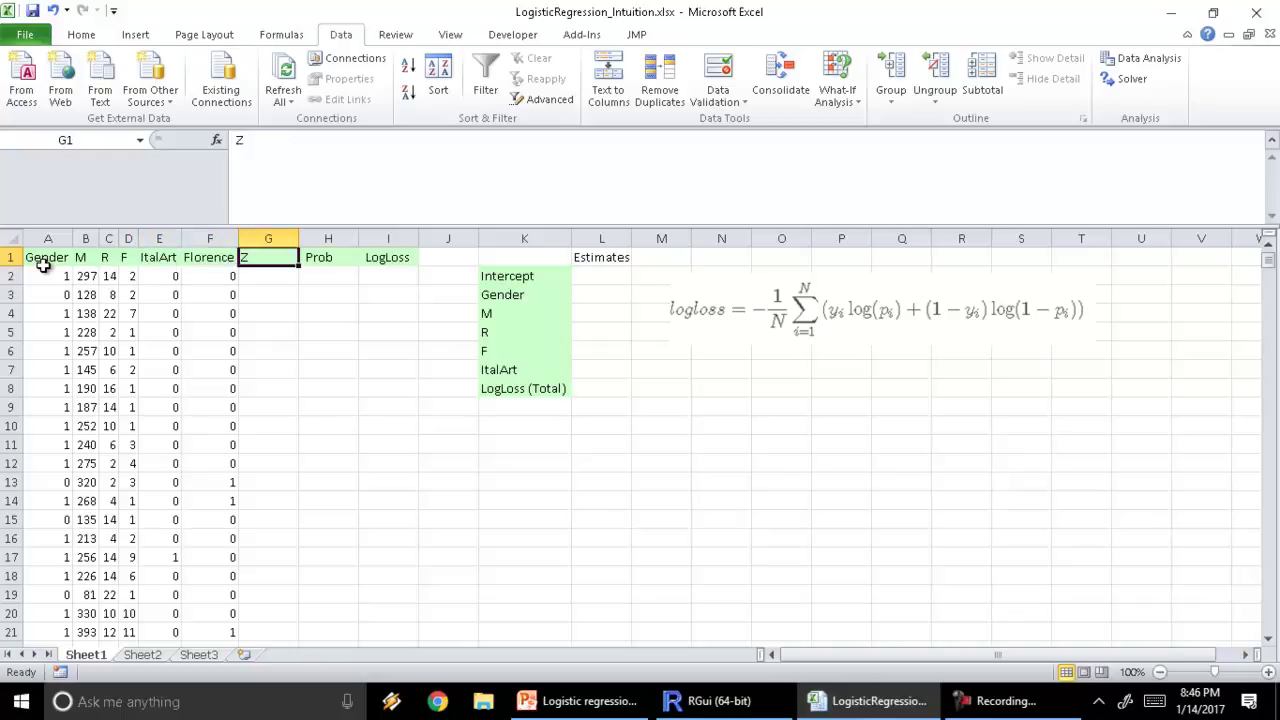
pyautogui.press('Down')
pyautogui.press('Right')
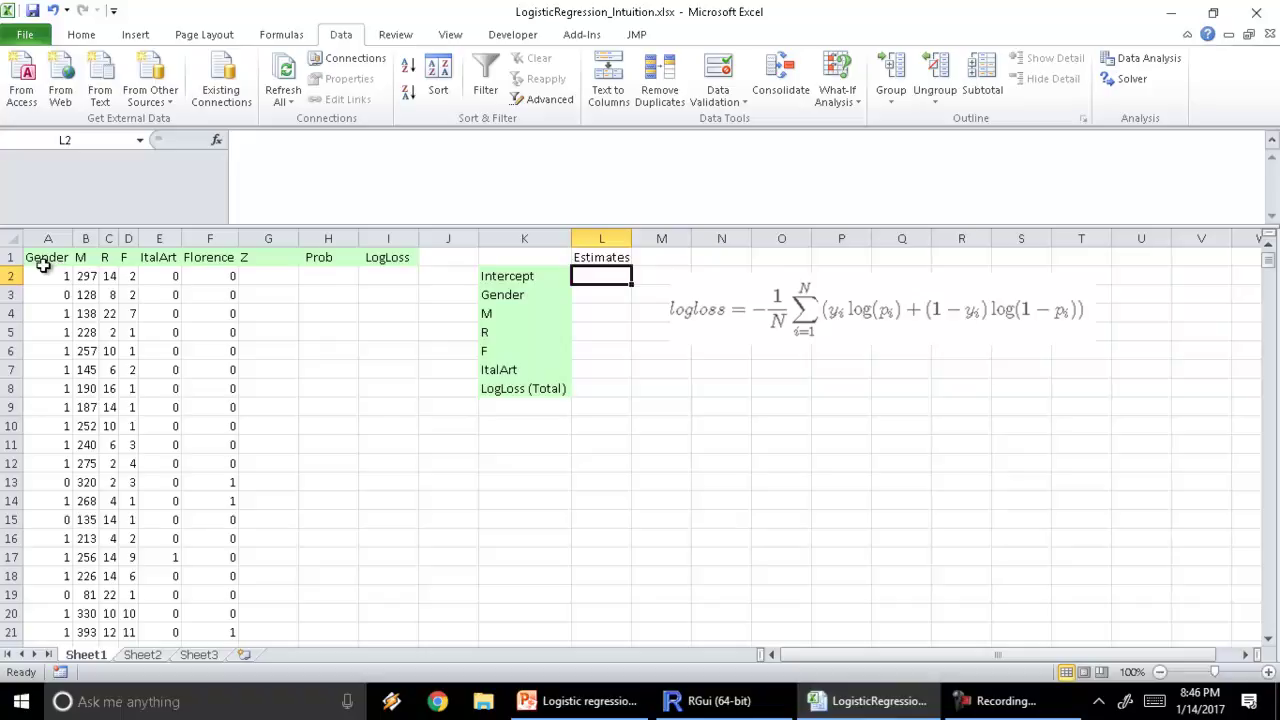
pyautogui.click(820, 312)
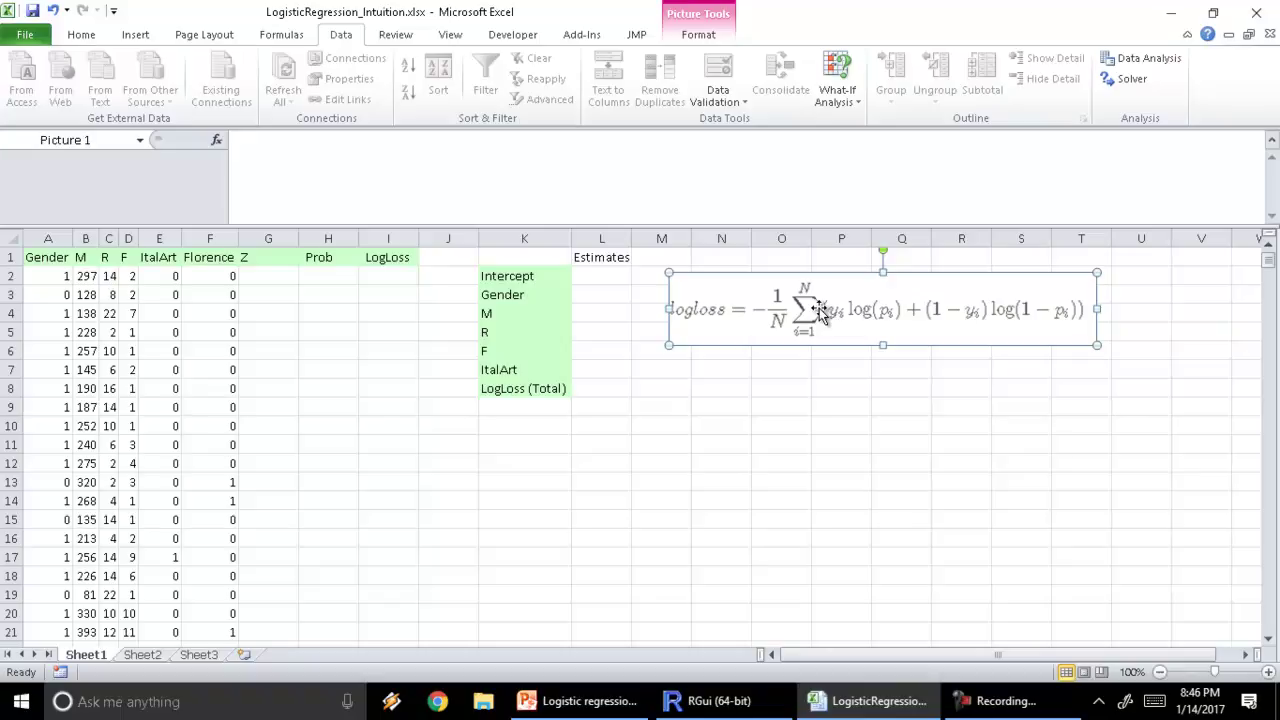
# Step: Enter 0.05 as the starting estimate for the Intercept and fill it through ItalArt in L2:L7
pyautogui.click(596, 281)
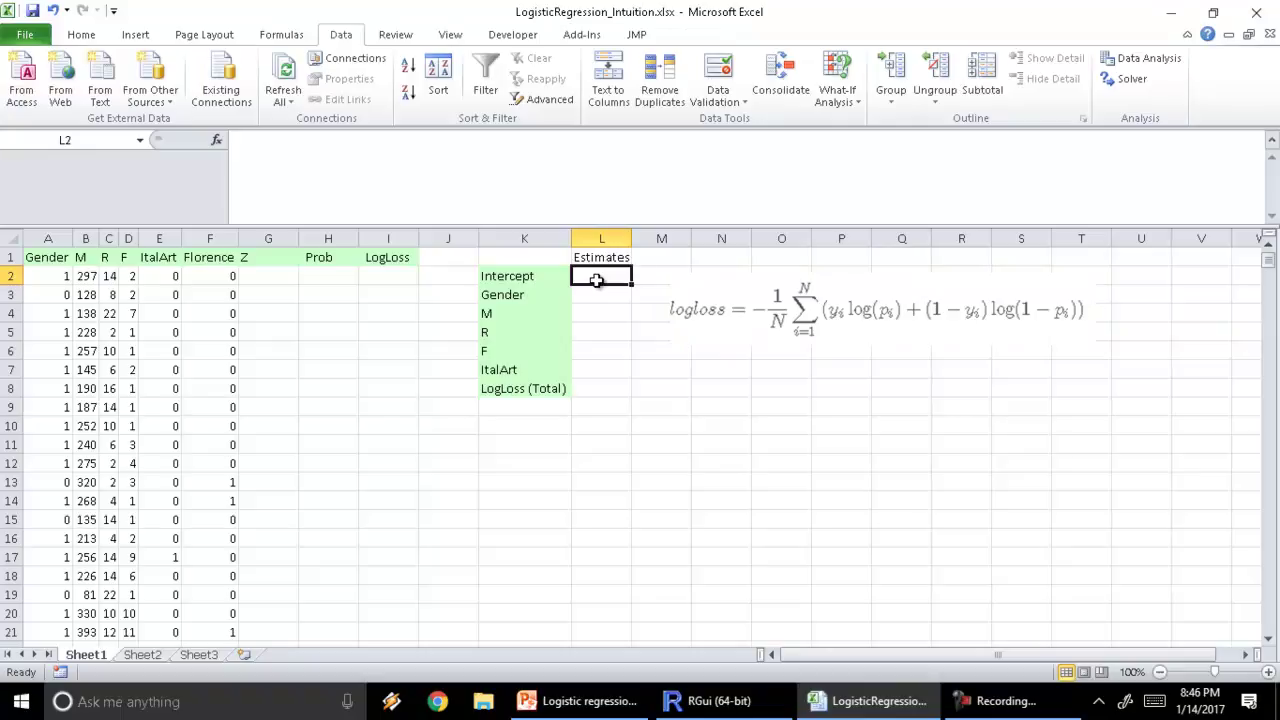
pyautogui.write('.05')
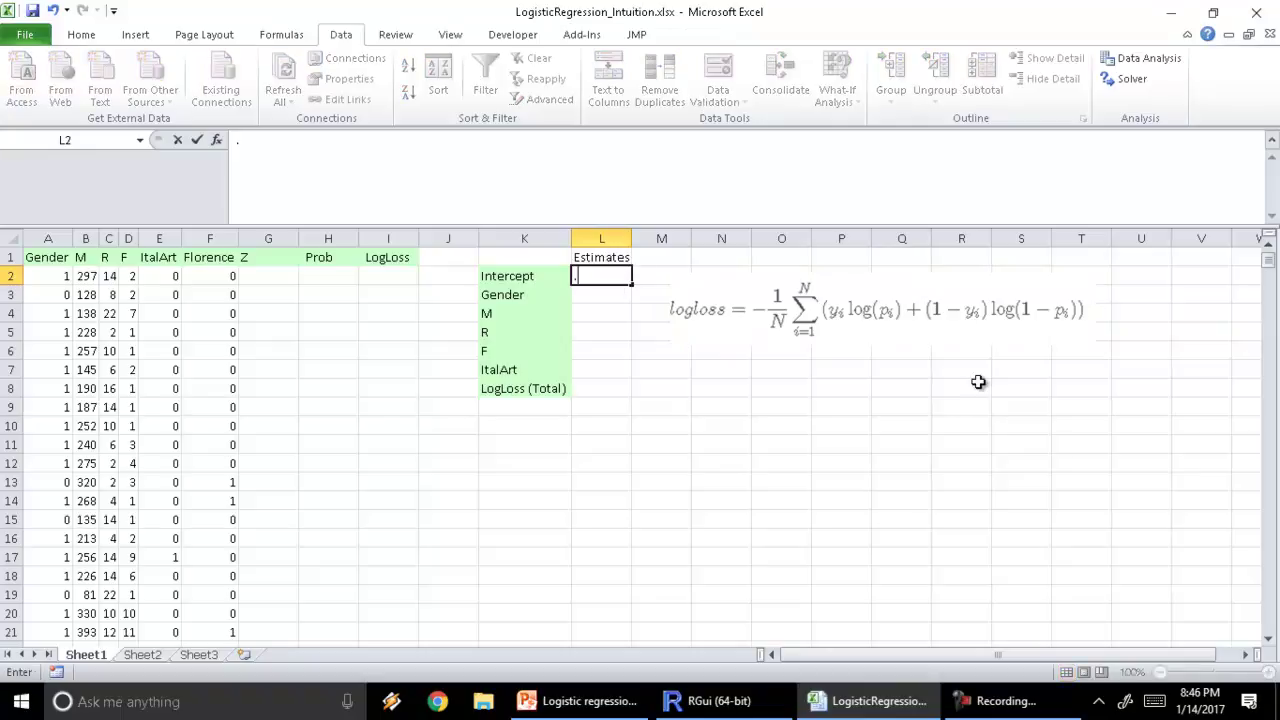
pyautogui.press('Return')
pyautogui.press('Up')
pyautogui.hotkey('shift', 'Down')
pyautogui.hotkey('shift', 'Down')
pyautogui.hotkey('shift', 'Down')
pyautogui.hotkey('shift', 'Down')
pyautogui.hotkey('shift', 'Down')
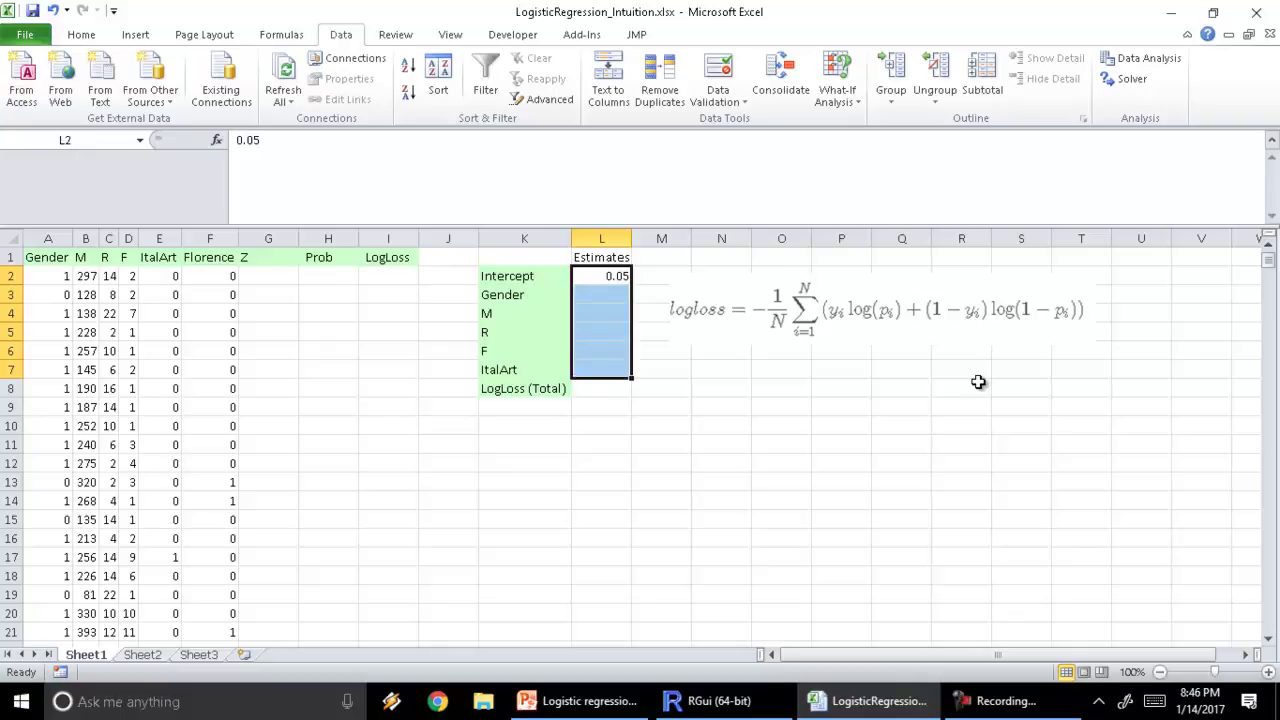
pyautogui.hotkey('ctrl', 'd')
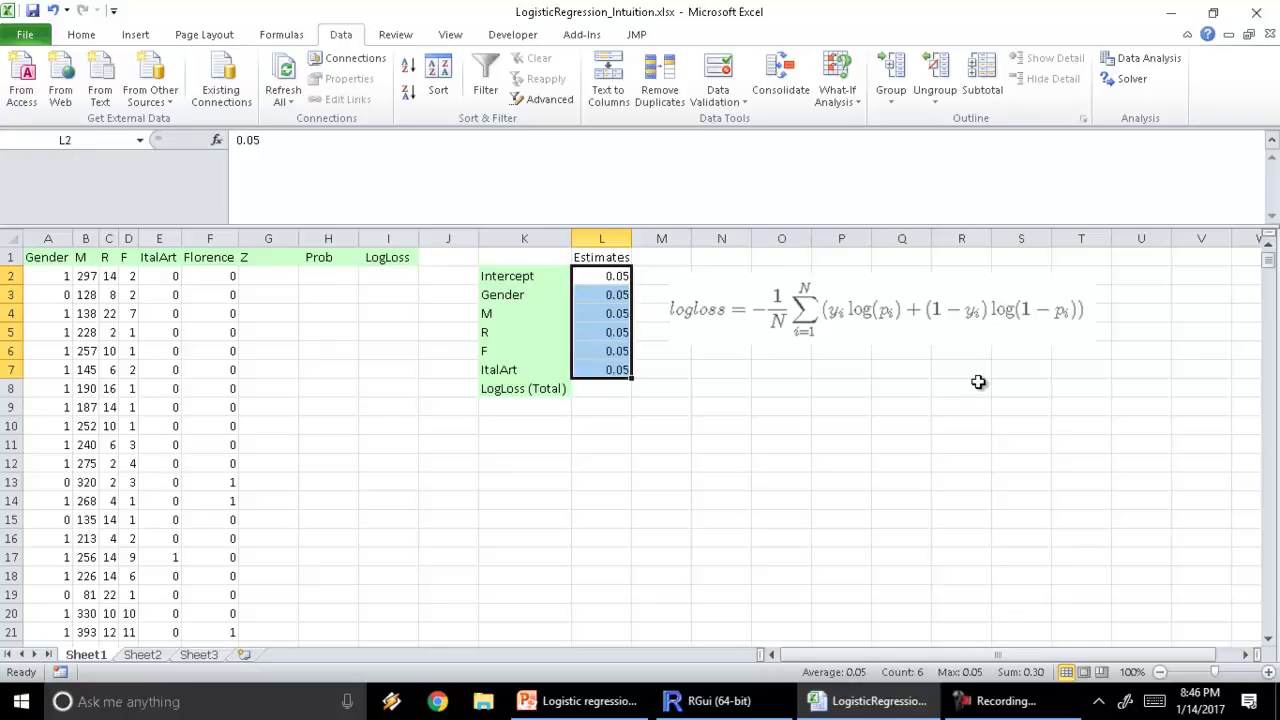
# Step: Switch to the Logistic regression presentation, review the z equation on the Logit Function slide and return to the workbook
pyautogui.press('Left')
pyautogui.press('Left')
pyautogui.press('Left')
pyautogui.press('Left')
pyautogui.press('Left')
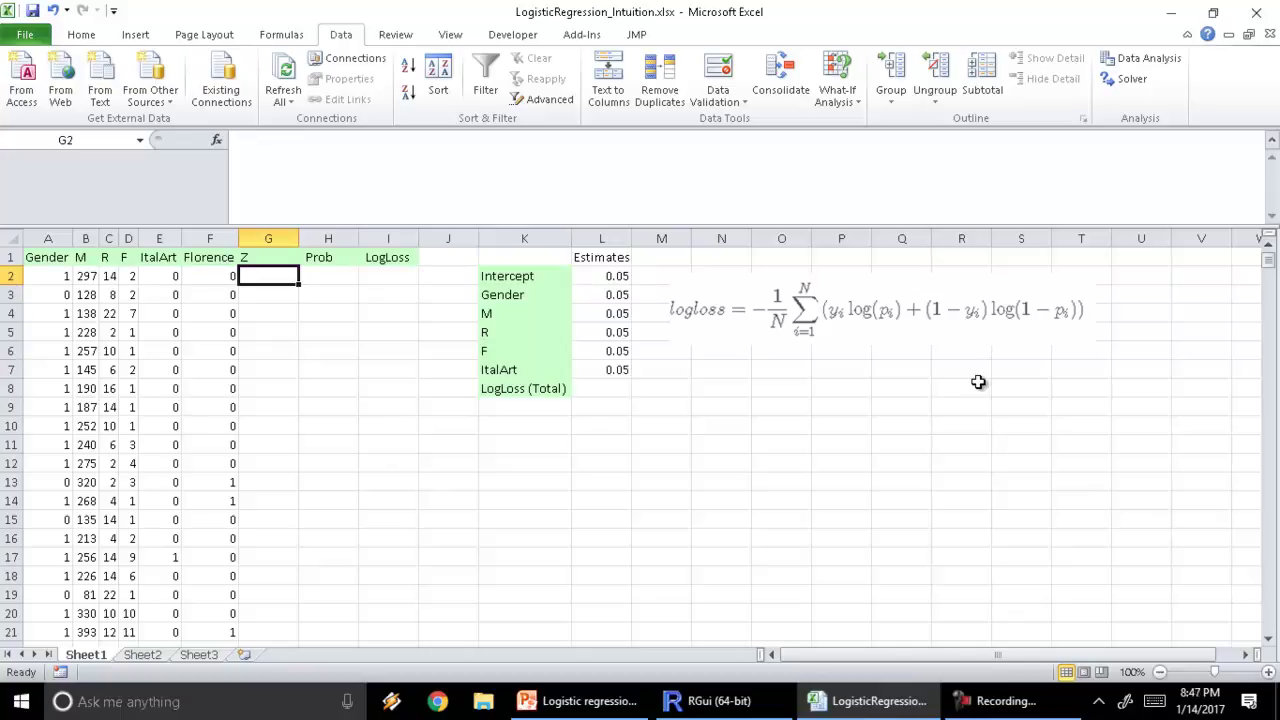
pyautogui.hotkey('alt', 'Tab')
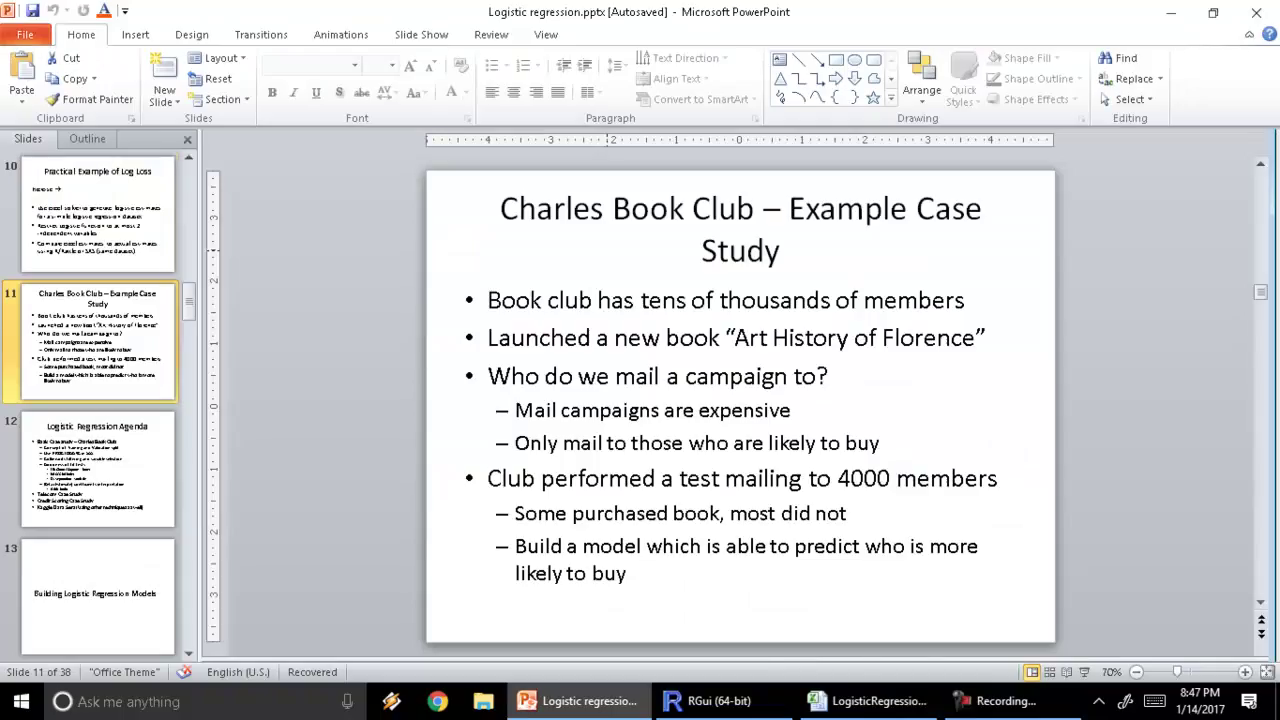
pyautogui.press('Up')
pyautogui.press('Up')
pyautogui.press('Up')
pyautogui.press('Up')
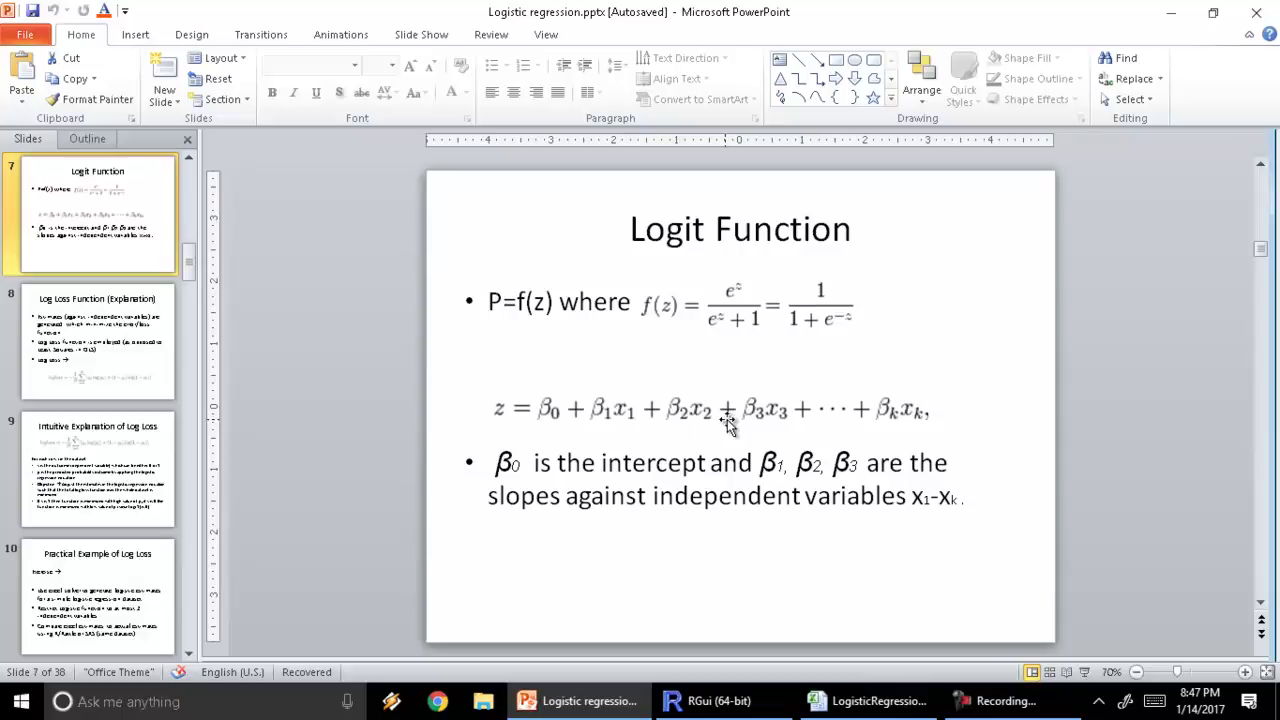
pyautogui.hotkey('alt', 'Tab')
pyautogui.press('Right')
pyautogui.press('Right')
pyautogui.press('Right')
pyautogui.press('Right')
pyautogui.press('Right')
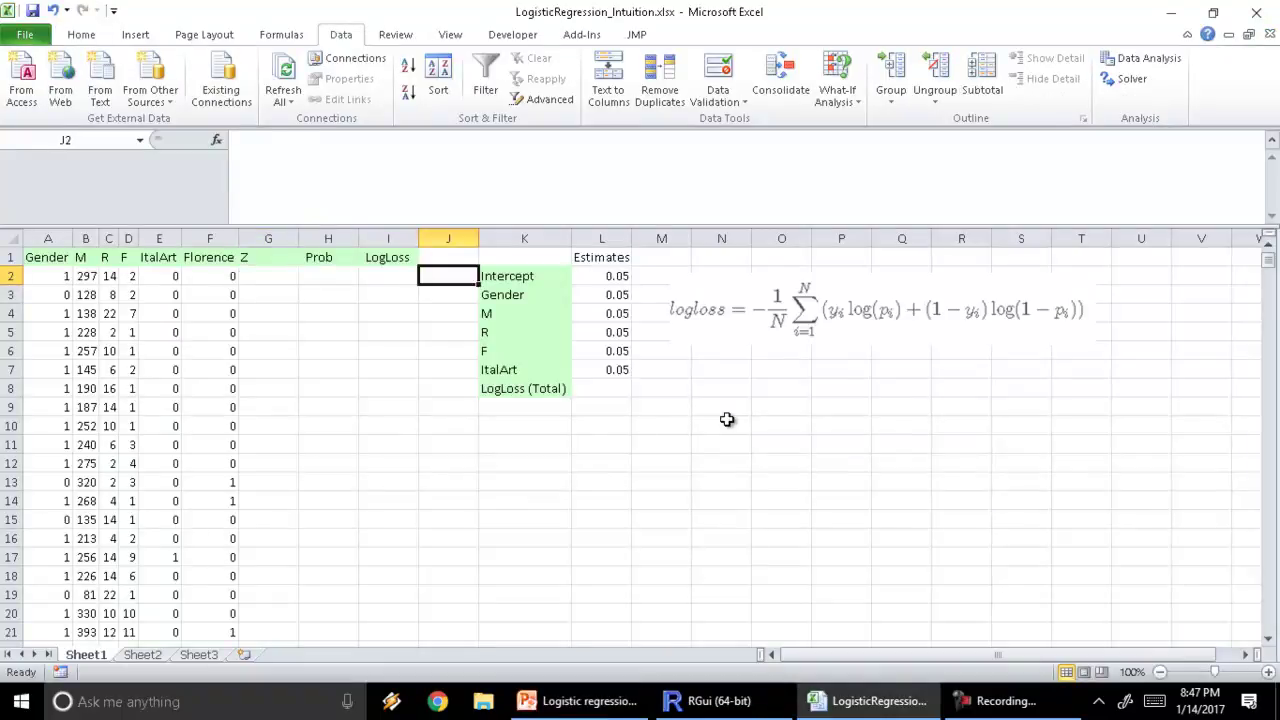
pyautogui.press('Left')
pyautogui.press('Left')
pyautogui.press('Left')
pyautogui.press('Left')
pyautogui.press('Left')
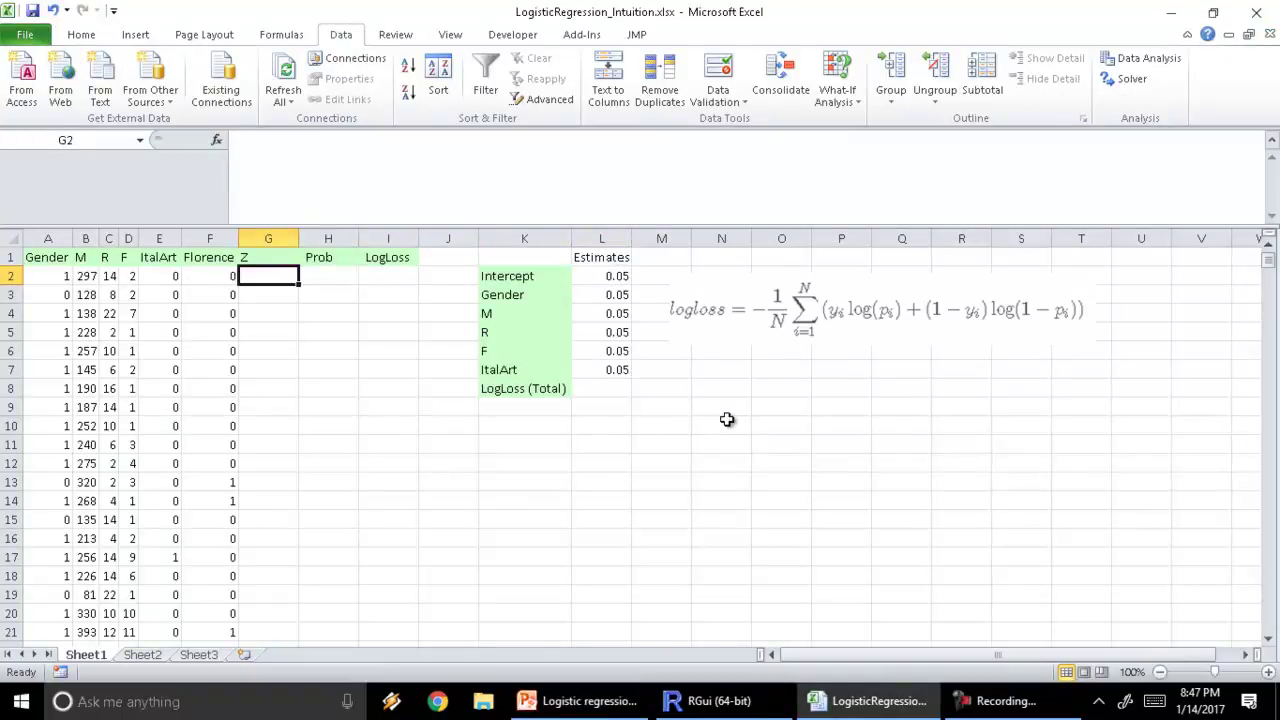
# Step: Start the Z formula in G2 with the absolute intercept and the Gender term, =$L$2+$L$3*A2+
pyautogui.write('=')
pyautogui.click(612, 275)
pyautogui.press('F4')
pyautogui.write('+')
pyautogui.click(614, 294)
pyautogui.press('F4')
pyautogui.write('*')
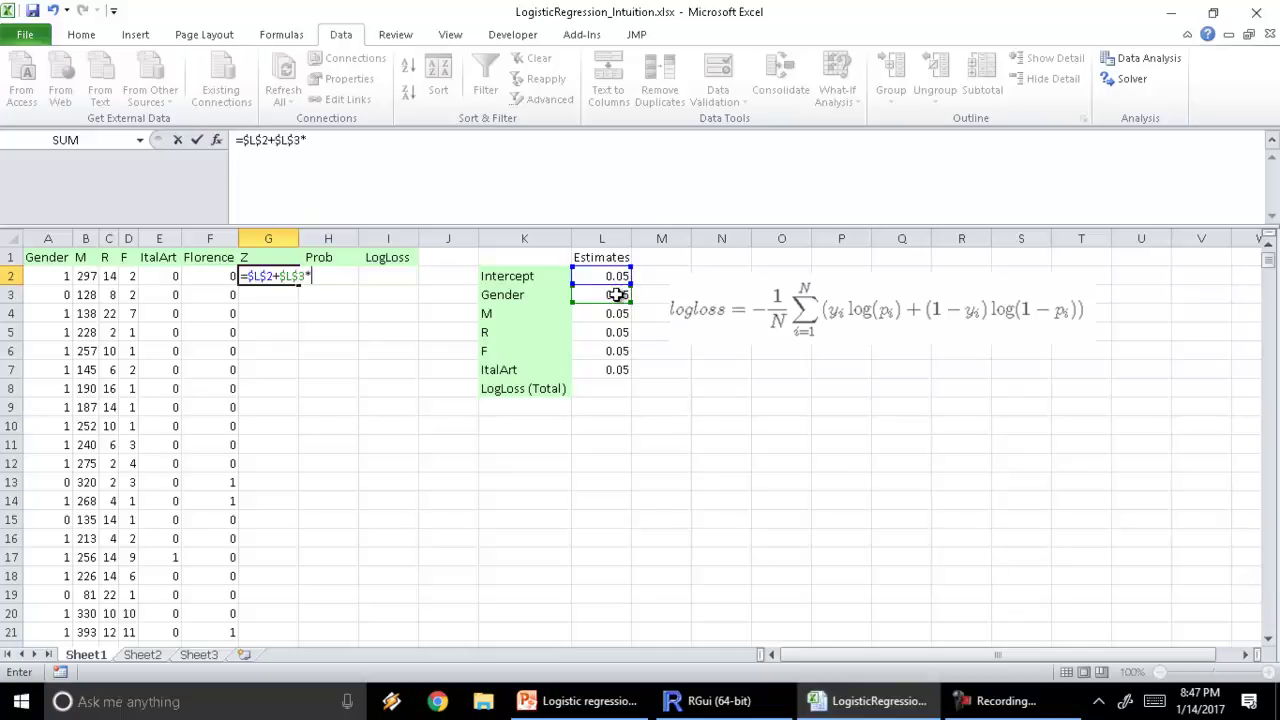
pyautogui.click(55, 272)
pyautogui.write('+')
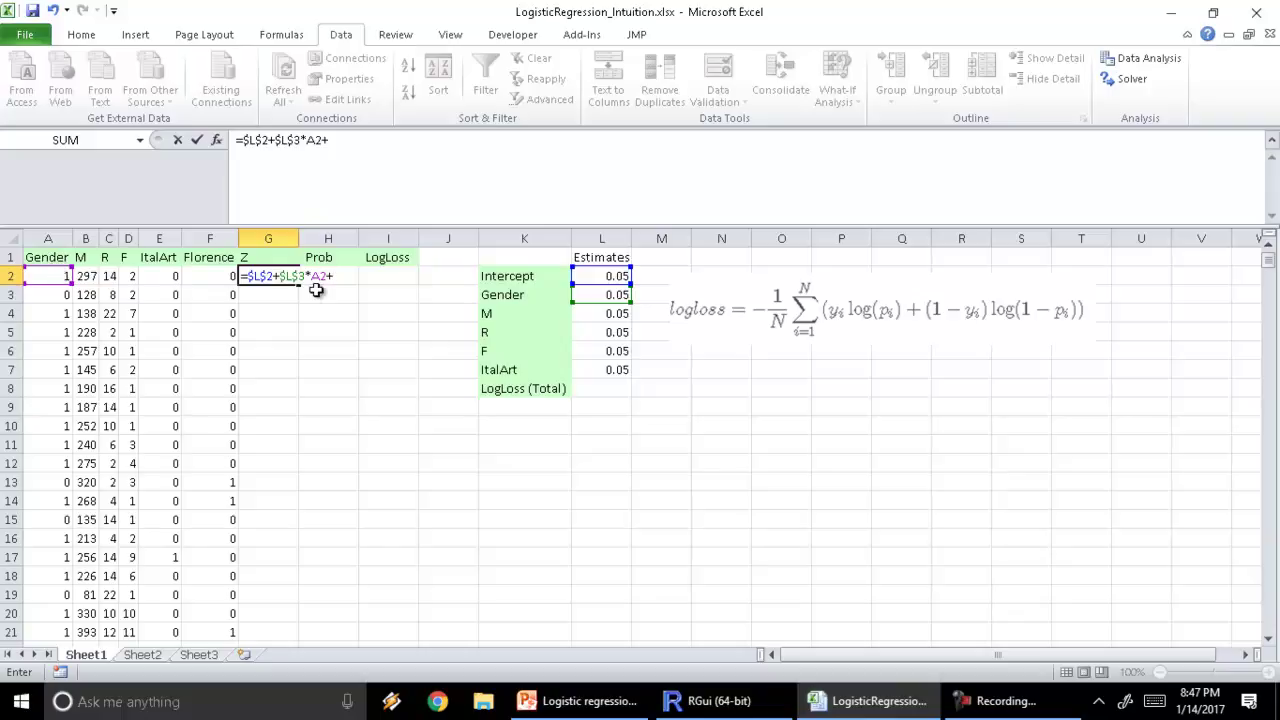
# Step: Extend the Z formula in G2 with the M and R terms, $L$4*B2+$L$5*C2
pyautogui.click(615, 314)
pyautogui.press('F4')
pyautogui.write('*')
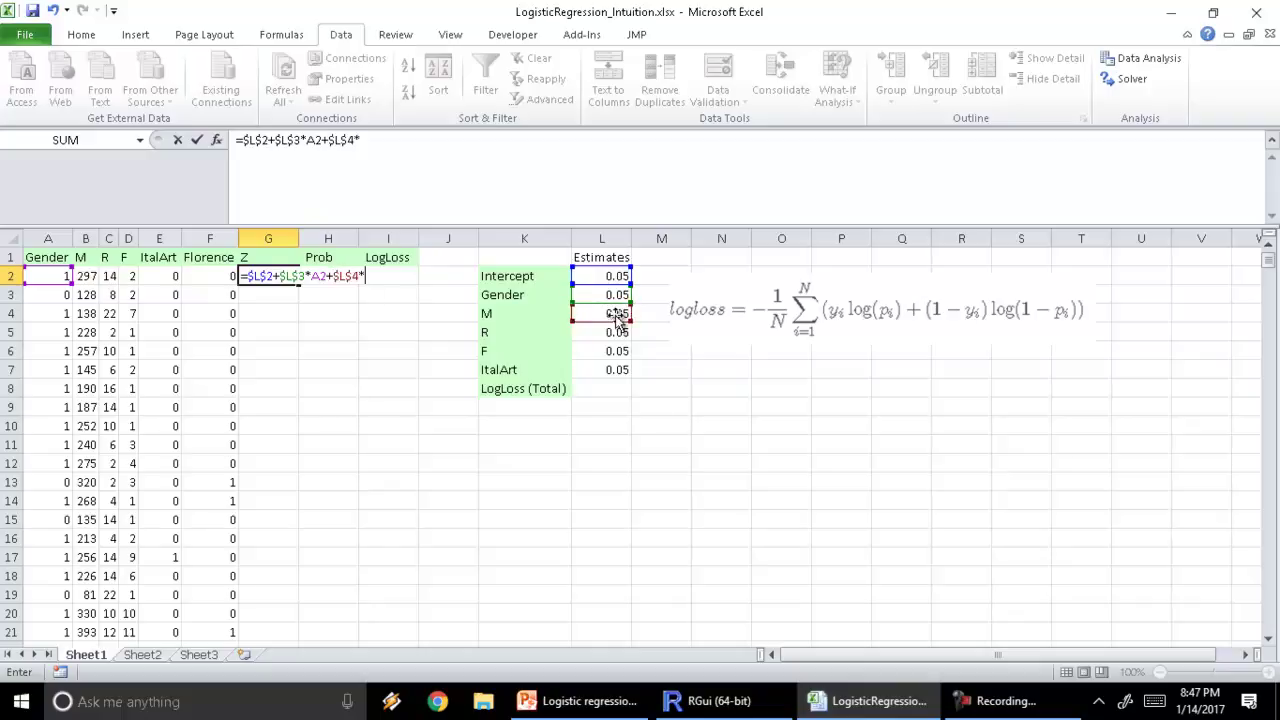
pyautogui.click(82, 276)
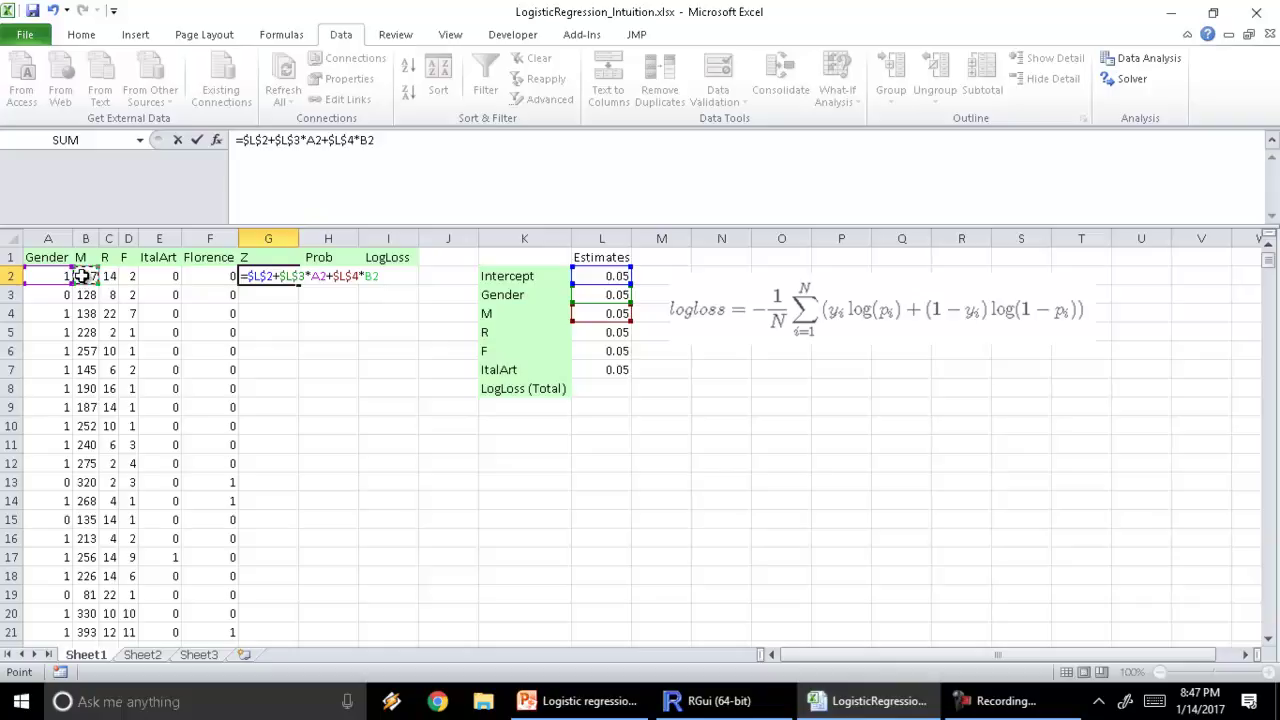
pyautogui.write('+')
pyautogui.click(601, 334)
pyautogui.press('F4')
pyautogui.write('*')
pyautogui.click(109, 277)
# Step: Complete the Z formula in G2 with the F and ItalArt terms, +$L$6*D2+$L$7*E2
pyautogui.write('+L6')
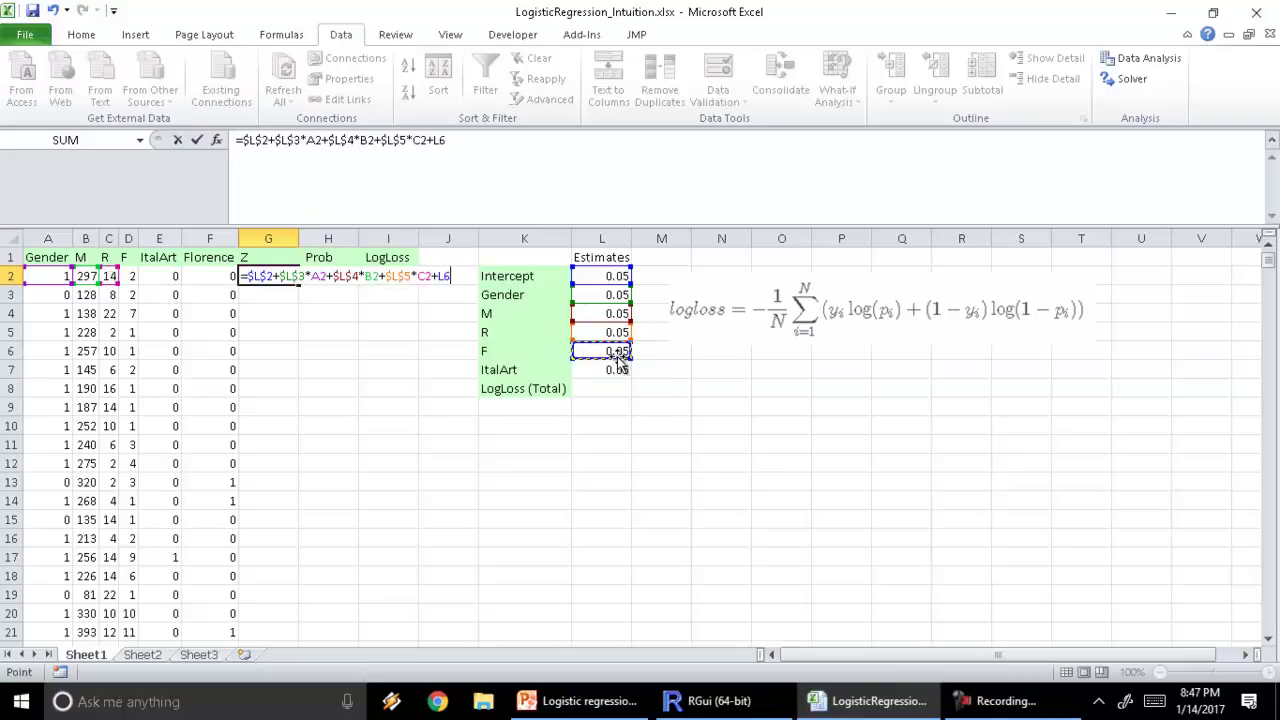
pyautogui.press('F4')
pyautogui.write('*')
pyautogui.click(128, 276)
pyautogui.write('+')
pyautogui.click(603, 368)
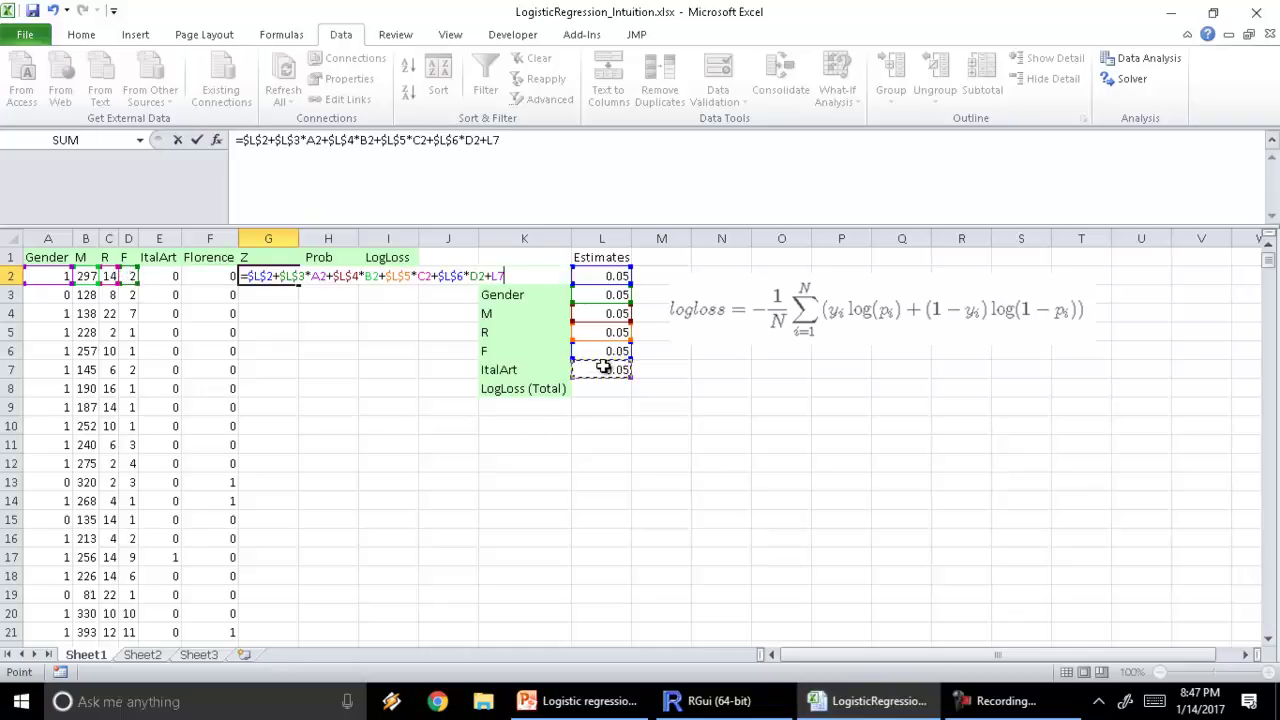
pyautogui.press('F4')
pyautogui.write('*')
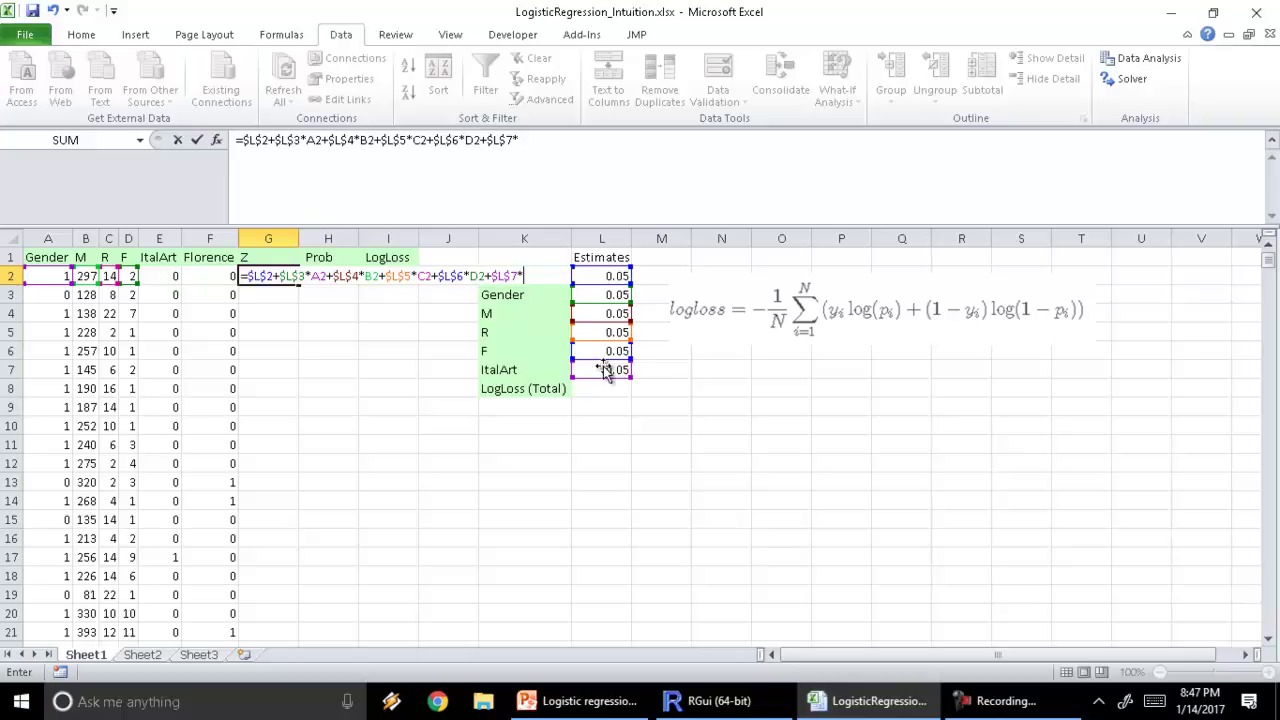
pyautogui.click(159, 274)
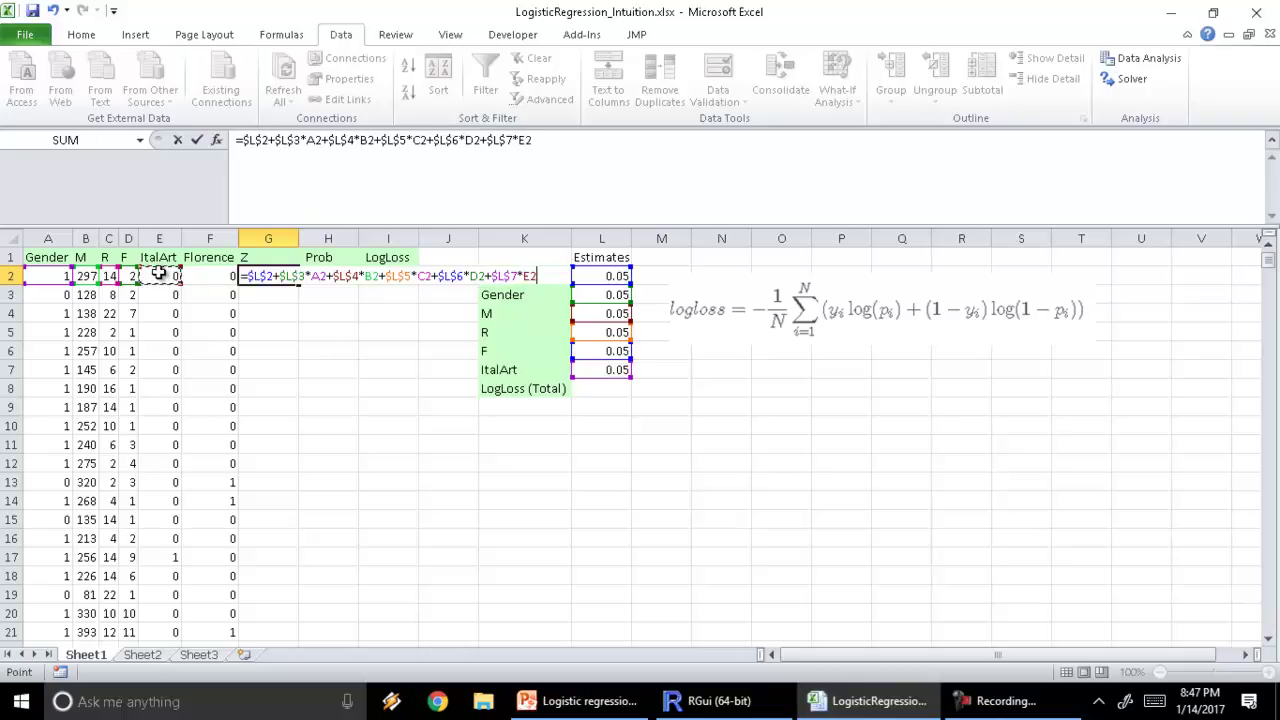
pyautogui.press('Return')
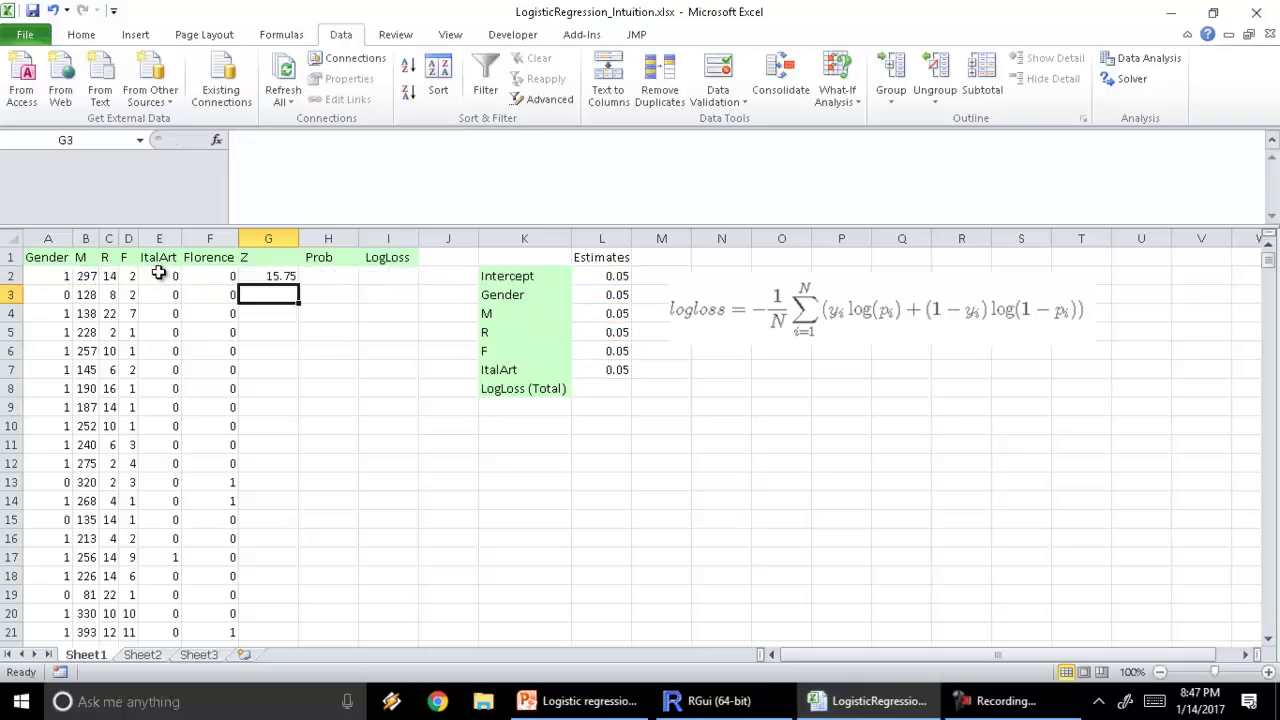
# Step: Fill the Z formula from G2 down the whole column and check the copied cell references in G11
pyautogui.click(280, 276)
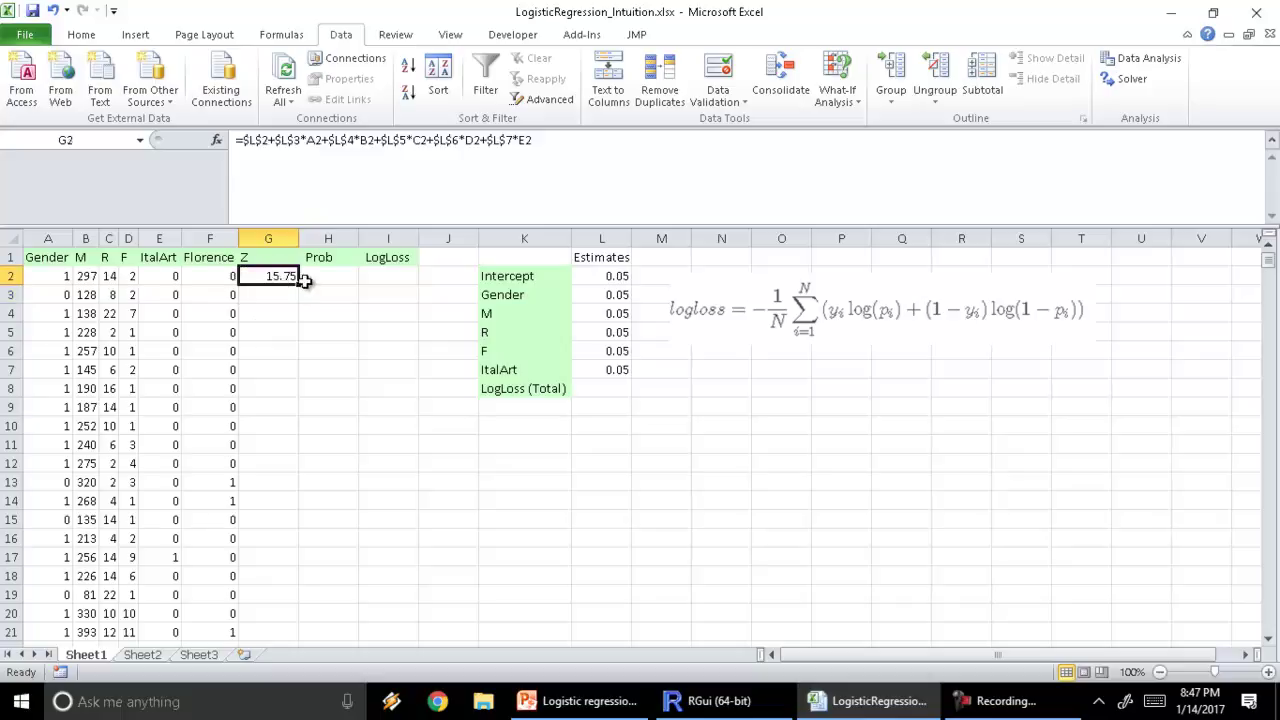
pyautogui.doubleClick(297, 284)
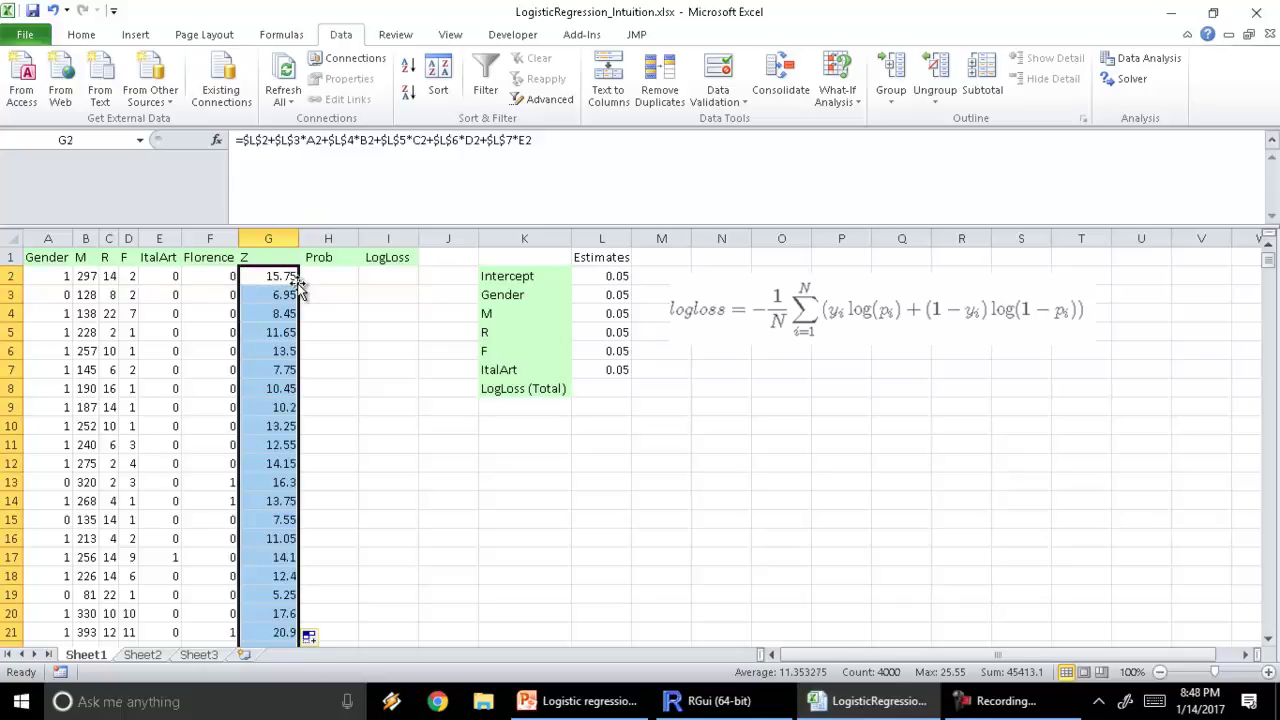
pyautogui.doubleClick(278, 446)
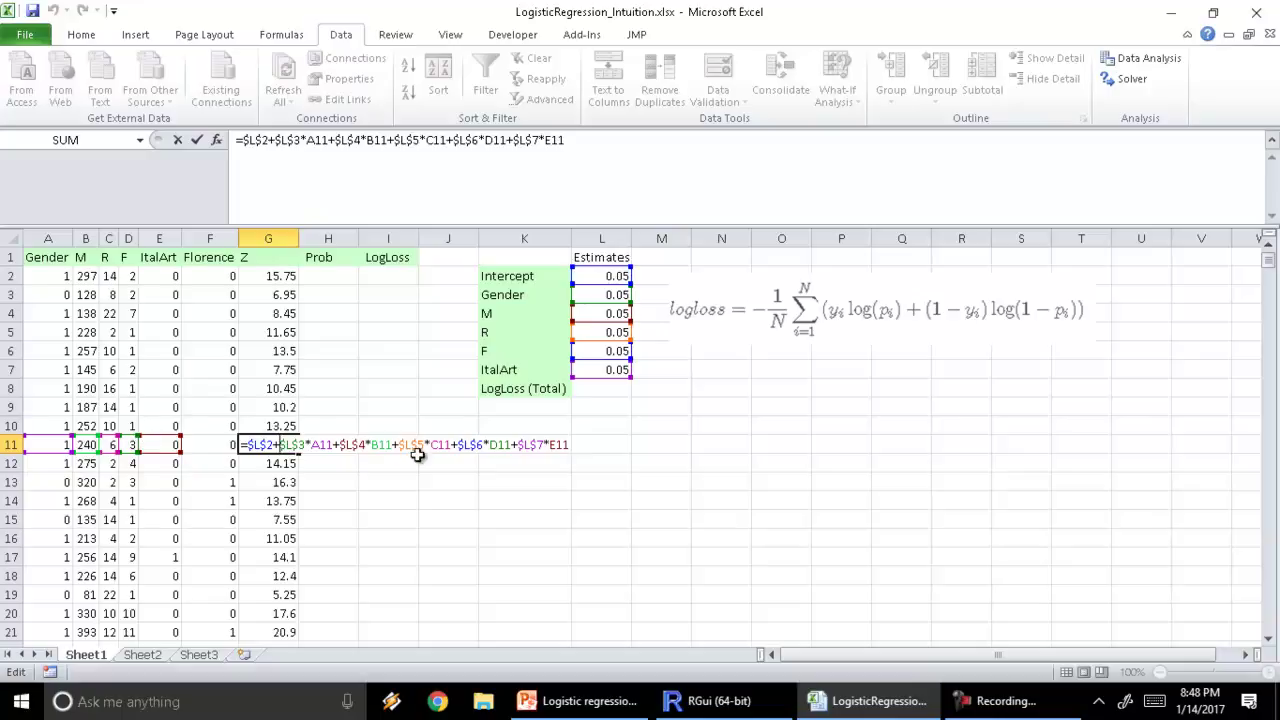
pyautogui.press('Escape')
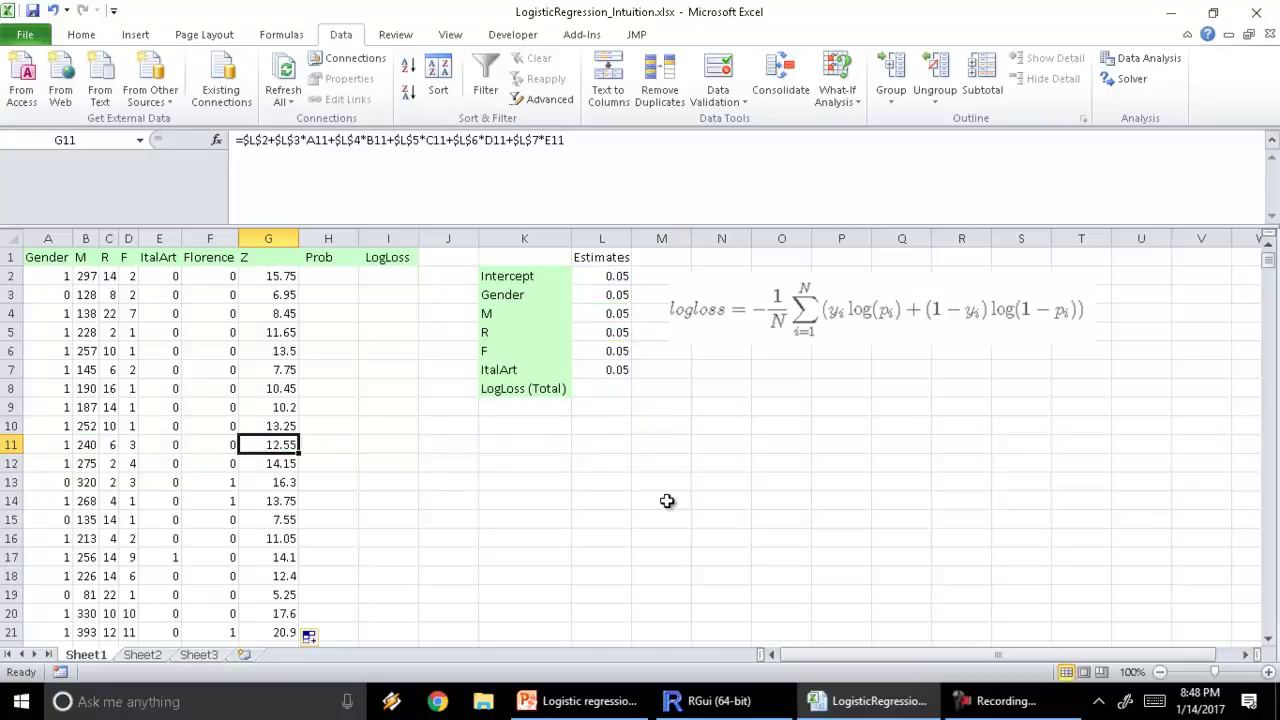
# Step: Consult the presentation's Logit Function slide, enter =EXP(G2)/(1+EXP(G2)) in Prob cell H2 of the workbook and fill it down the column
pyautogui.click(585, 701)
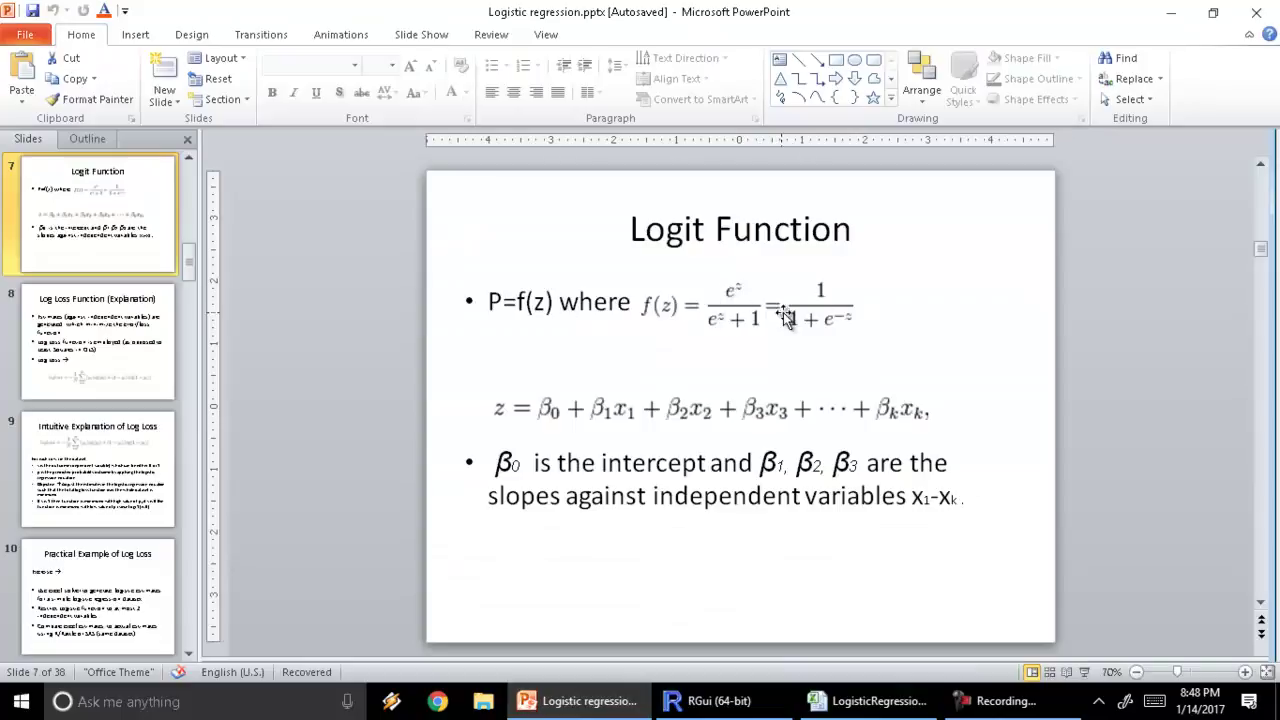
pyautogui.hotkey('alt', 'Tab')
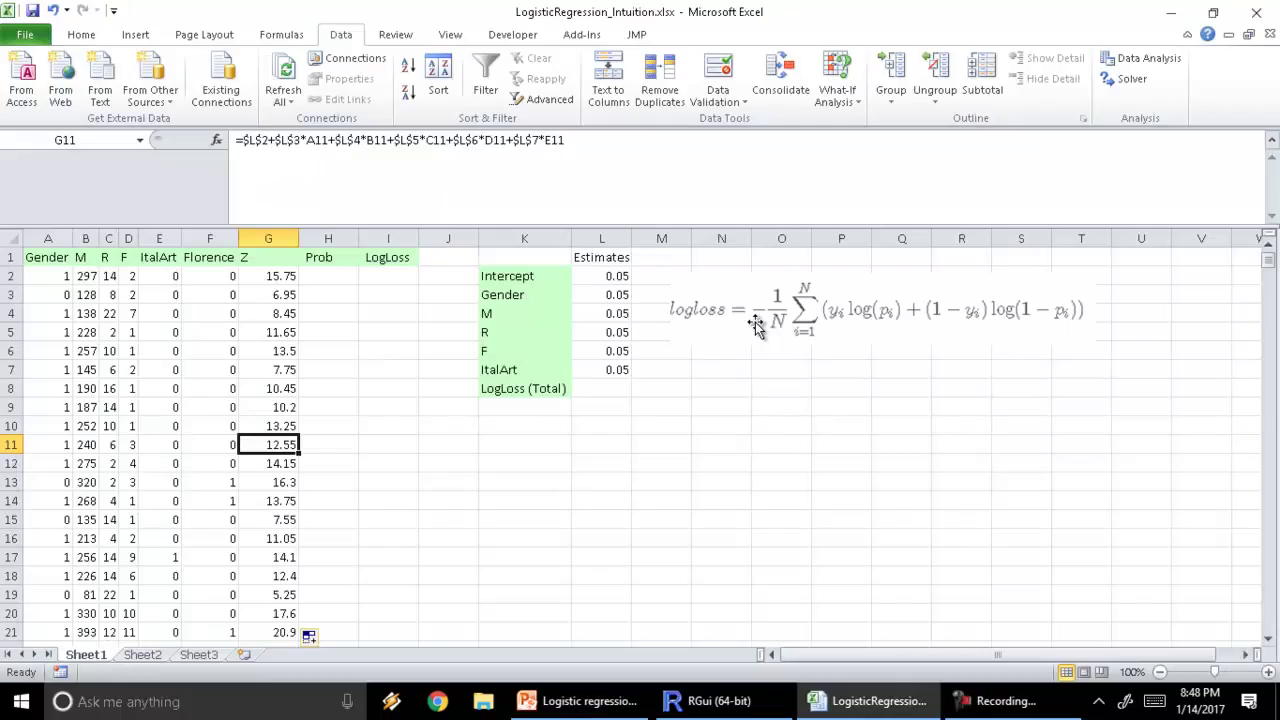
pyautogui.click(333, 273)
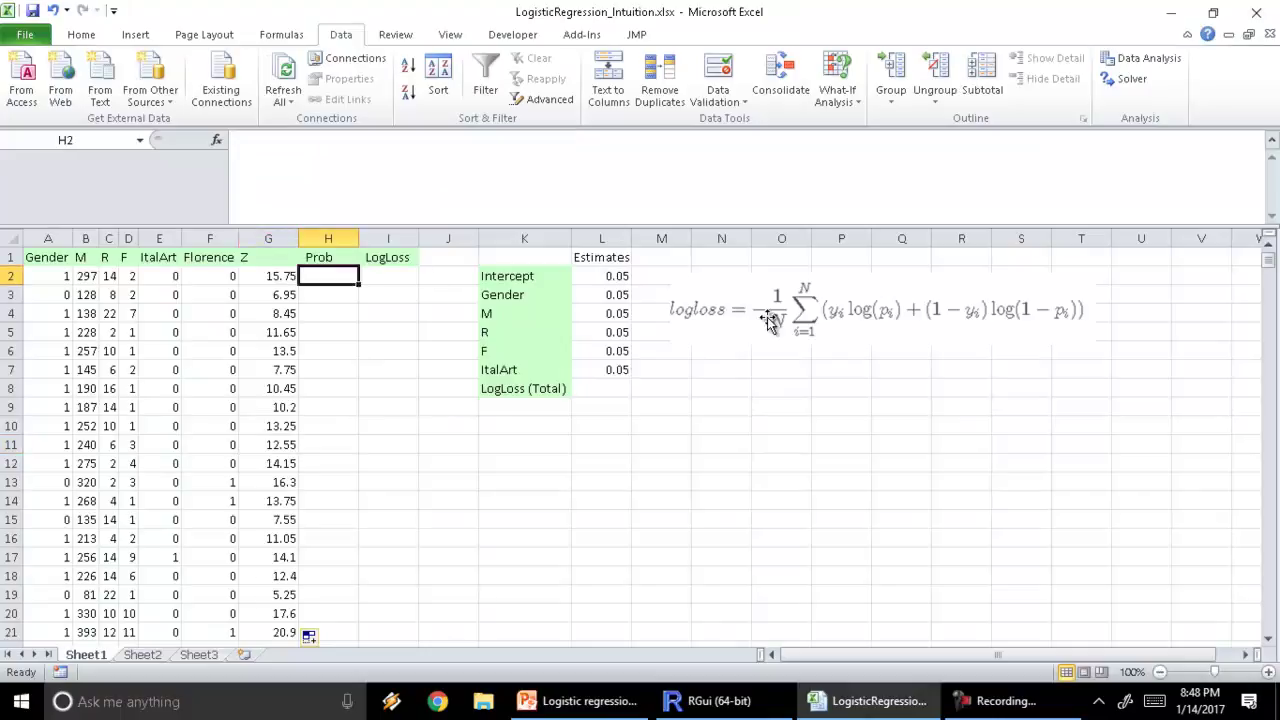
pyautogui.write('=exp')
pyautogui.press('Tab')
pyautogui.press('Left')
pyautogui.write(')/(1+exp')
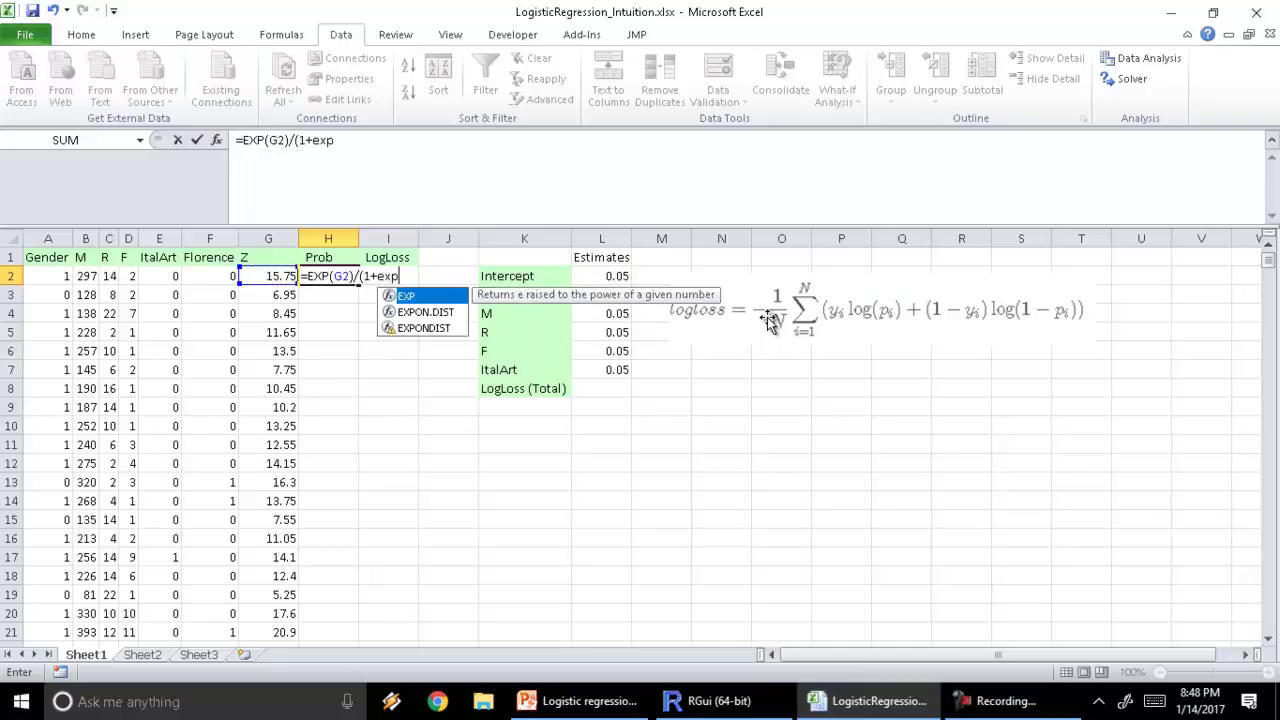
pyautogui.press('Tab')
pyautogui.press('Left')
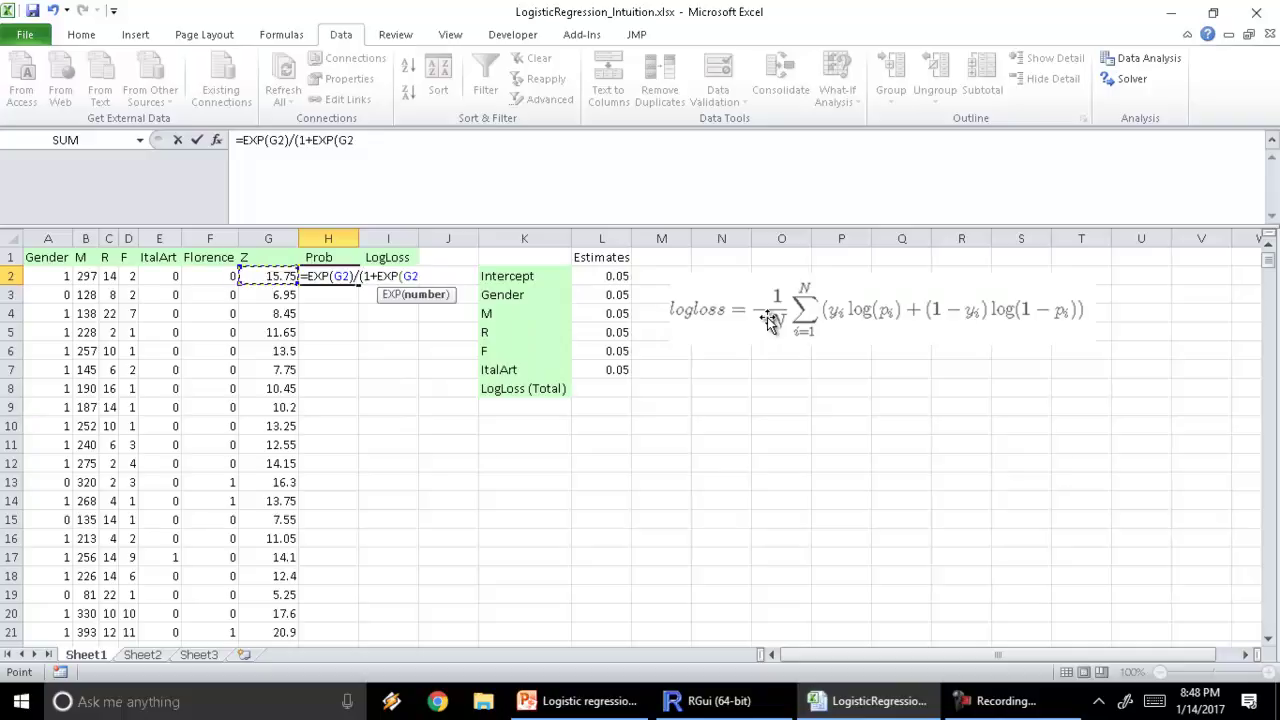
pyautogui.write('))')
pyautogui.press('Return')
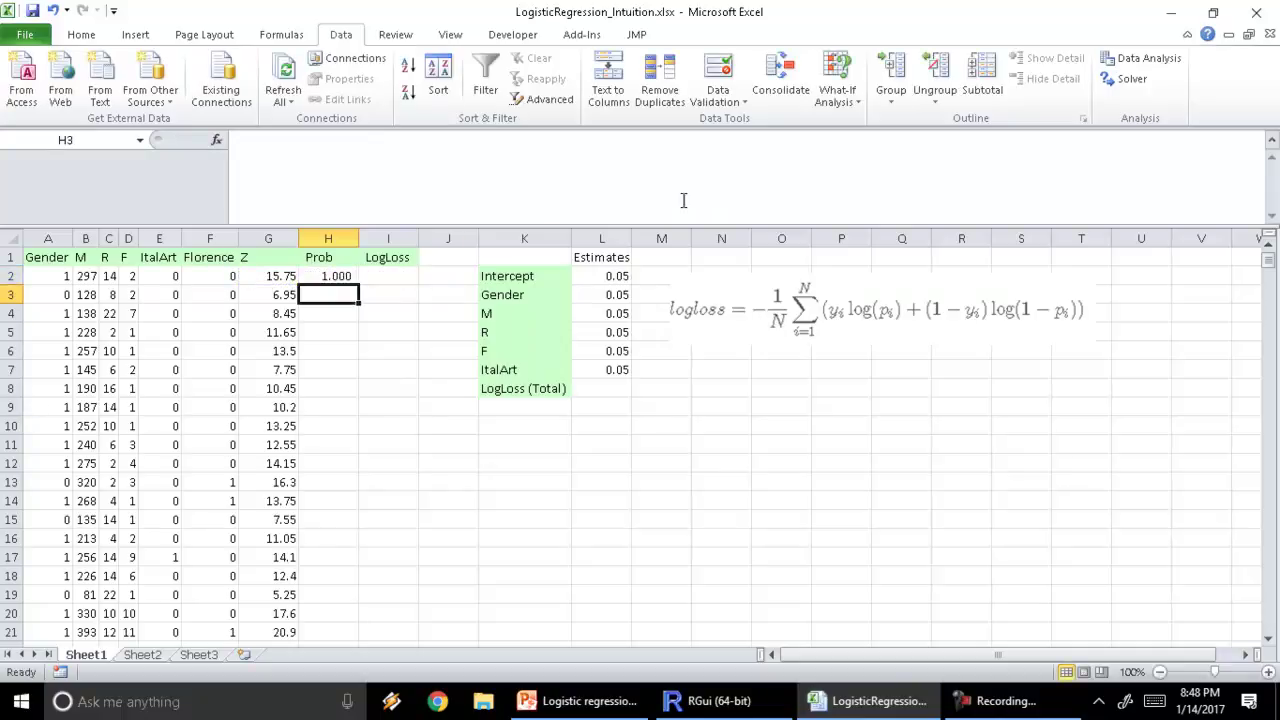
pyautogui.click(337, 276)
pyautogui.doubleClick(358, 285)
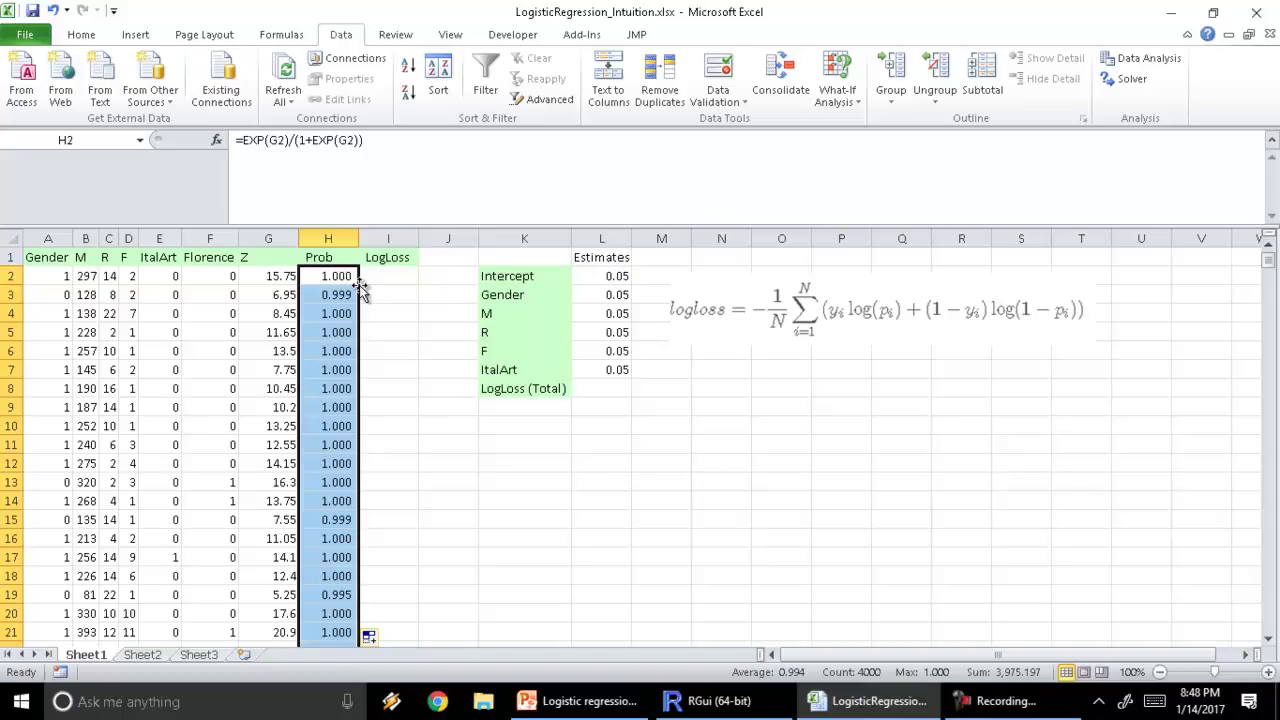
# Step: Start the LogLoss formula in I2 by multiplying the Florence value by a natural log, =F2*ln
pyautogui.press('Right')
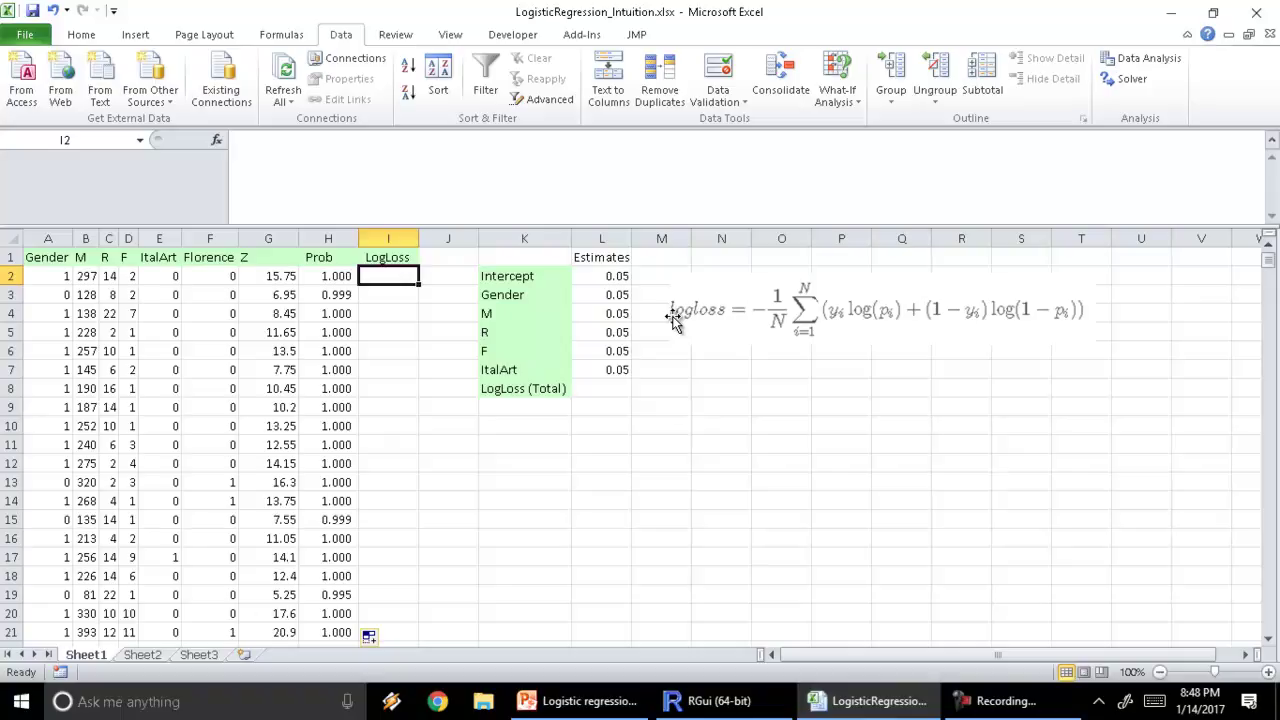
pyautogui.write('=')
pyautogui.press('Left')
pyautogui.press('Left')
pyautogui.press('Left')
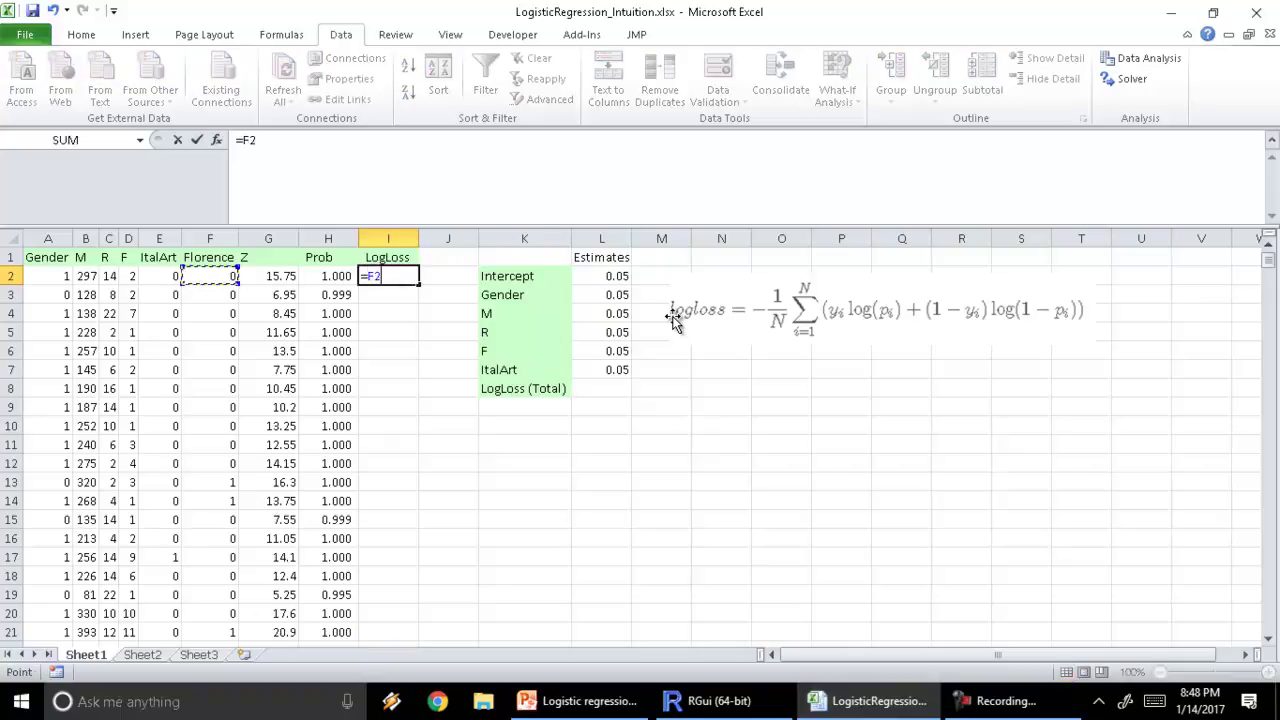
pyautogui.write('*ln')
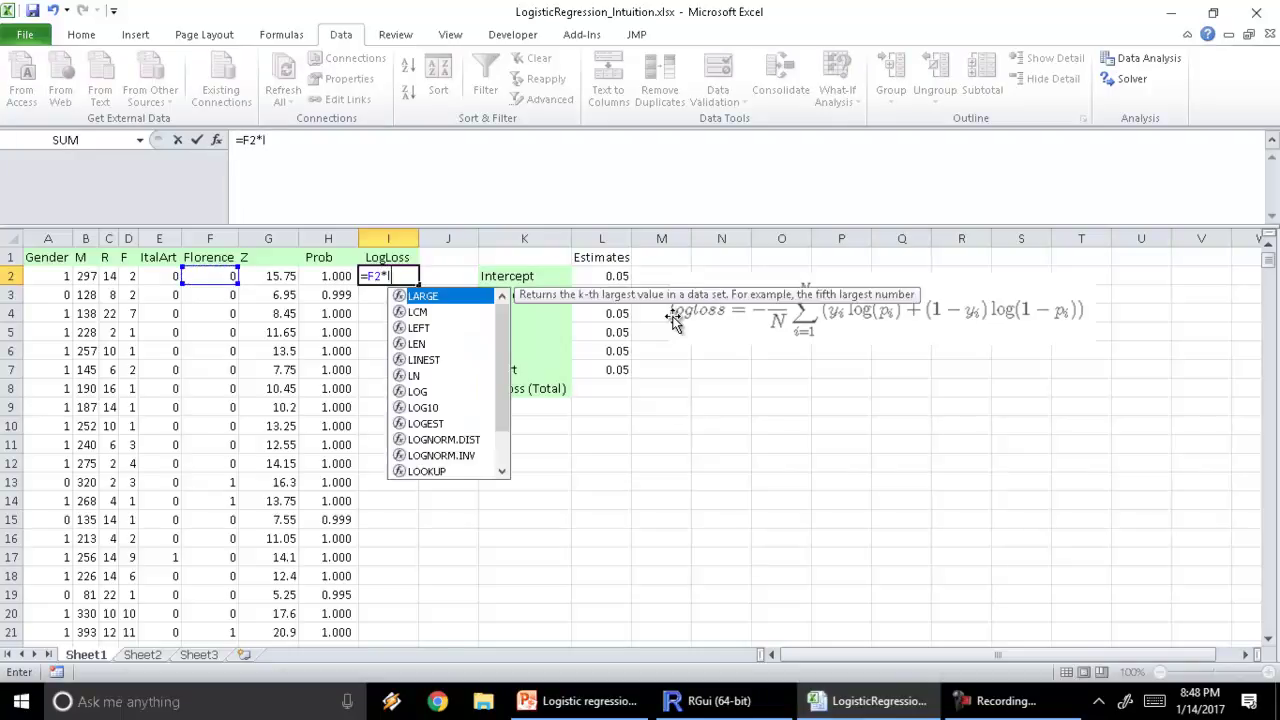
pyautogui.press('Left')
pyautogui.press('Left')
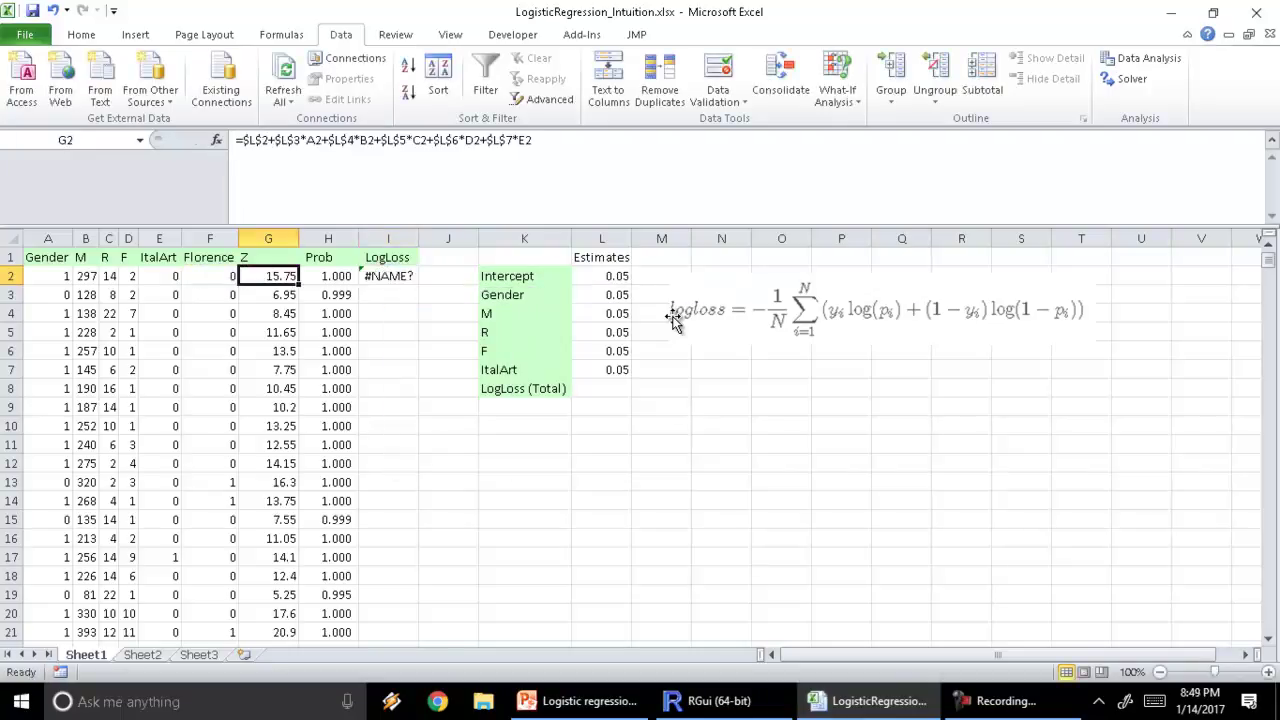
# Step: Return to the LogLoss formula in I2 and complete its first term as =F2*ln(H2)
pyautogui.press('Right')
pyautogui.press('Right')
pyautogui.click(355, 145)
pyautogui.write('(')
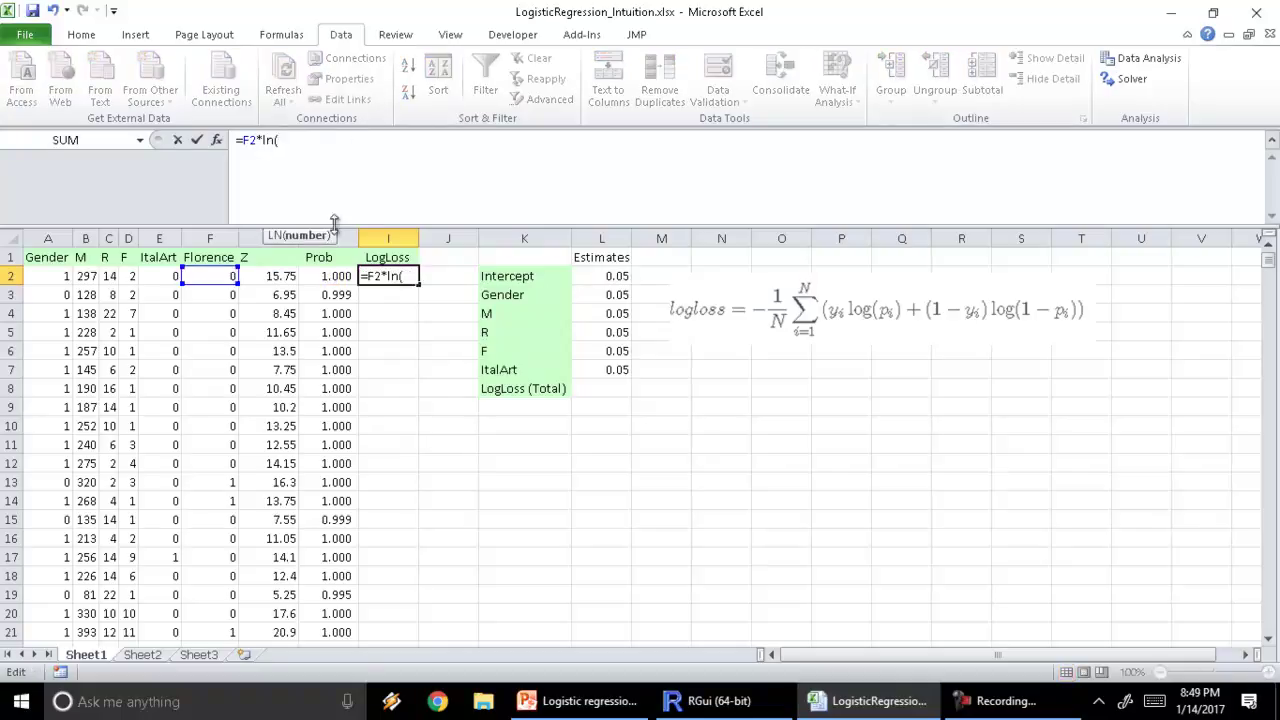
pyautogui.click(328, 276)
pyautogui.write(')')
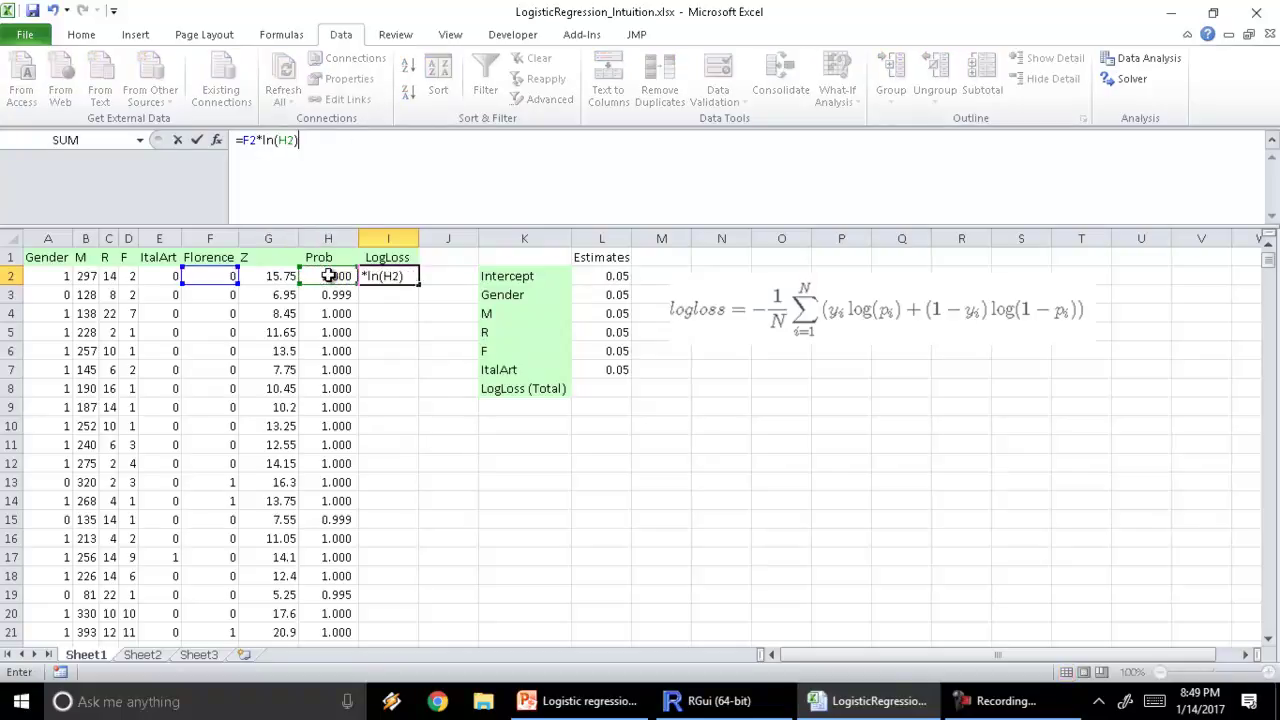
# Step: Append the second term +(1-F2)*ln(1-H2) to the LogLoss formula in I2 and enter it
pyautogui.write('+(1-')
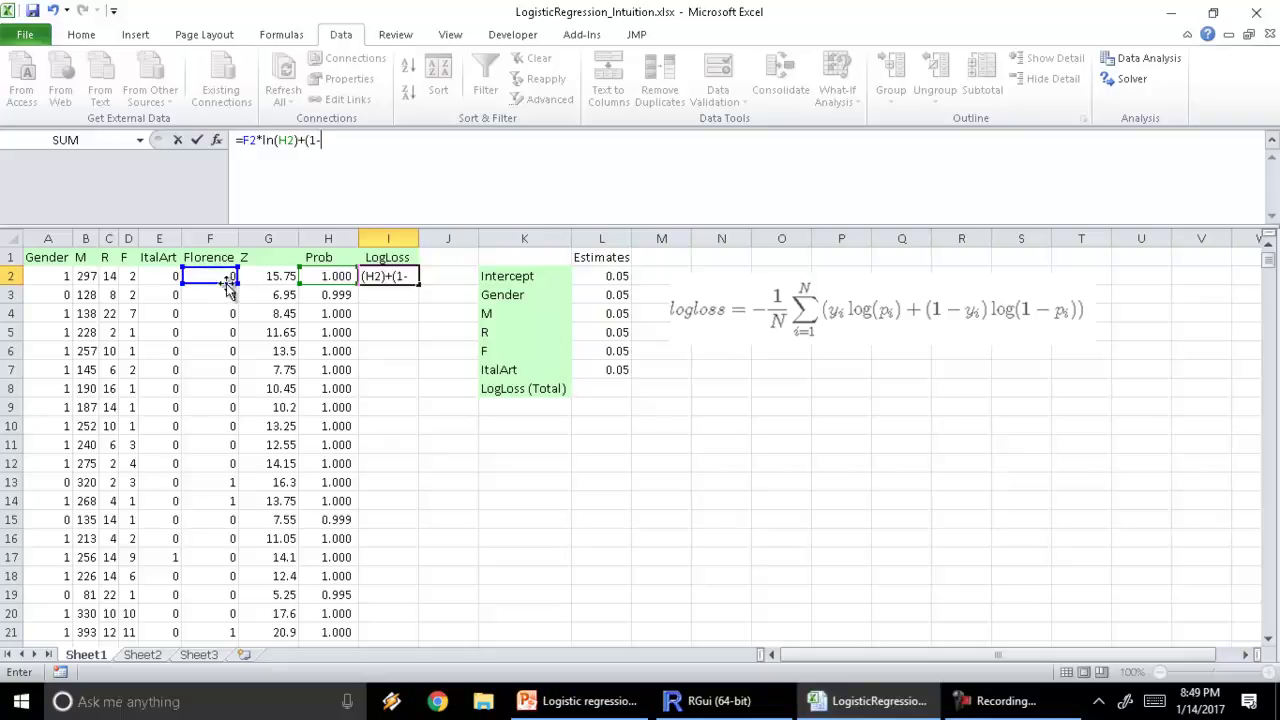
pyautogui.click(217, 275)
pyautogui.write(')*ln')
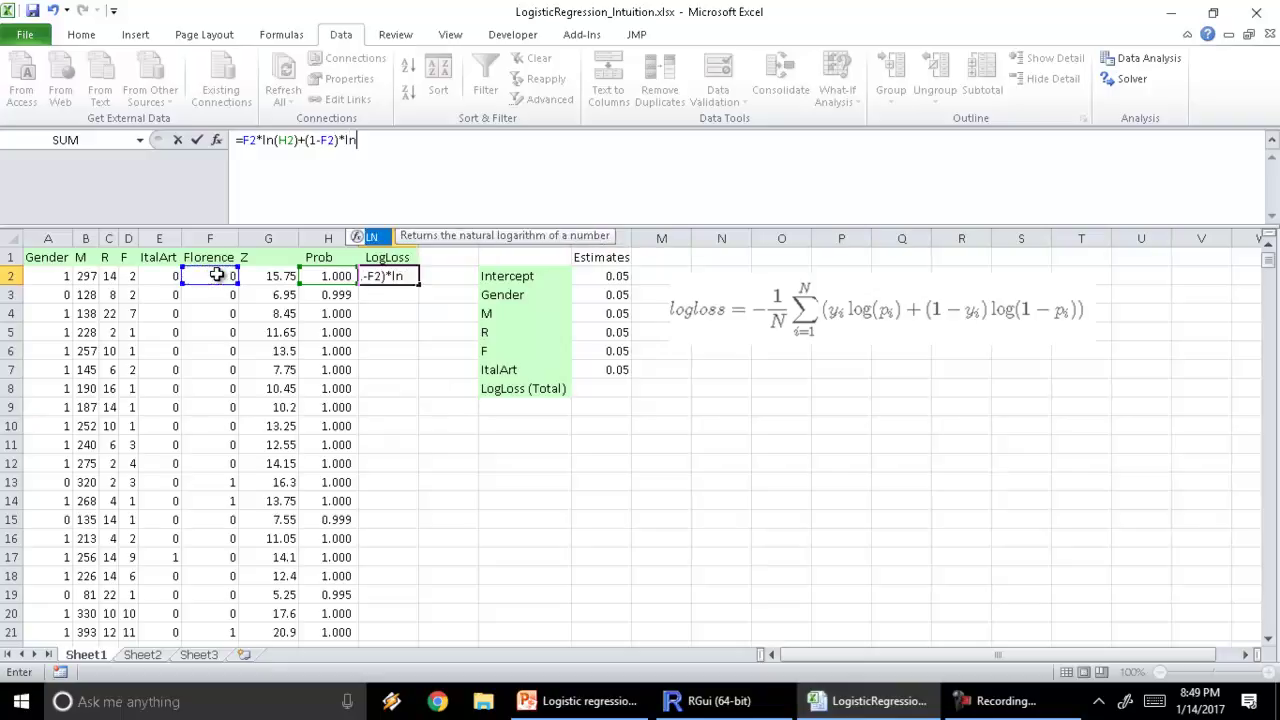
pyautogui.write('(1-')
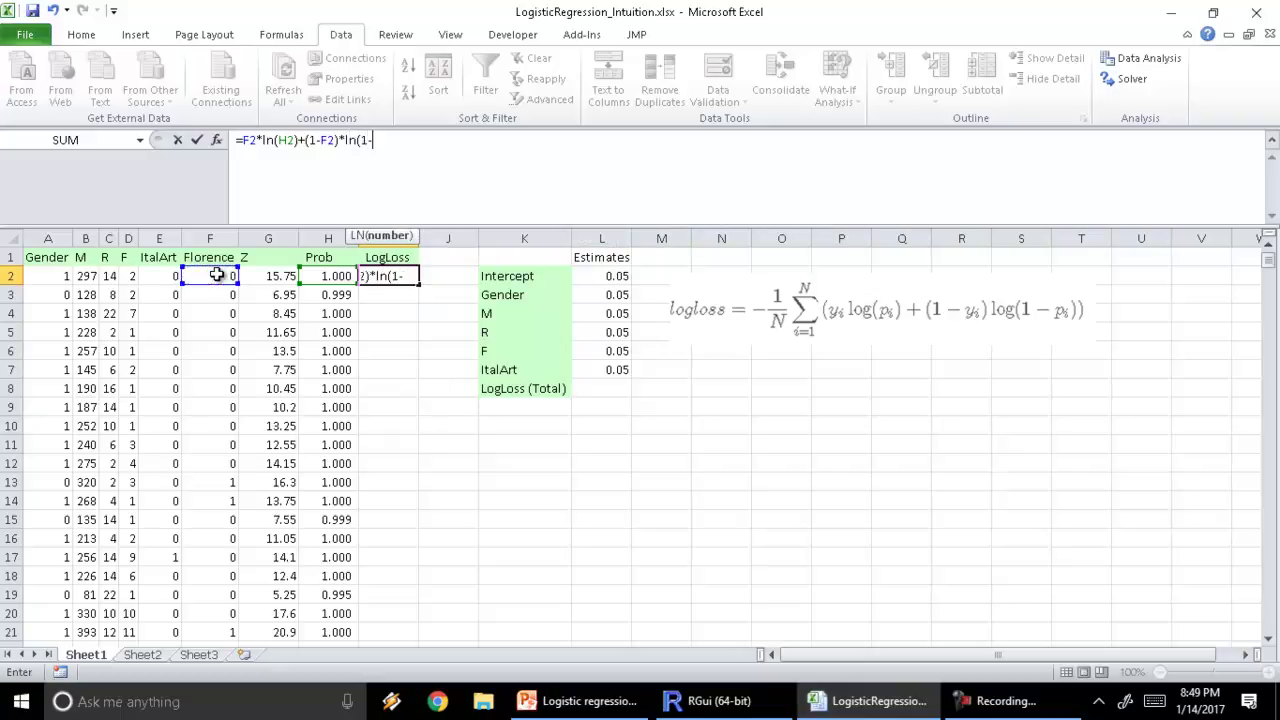
pyautogui.click(342, 277)
pyautogui.write(')')
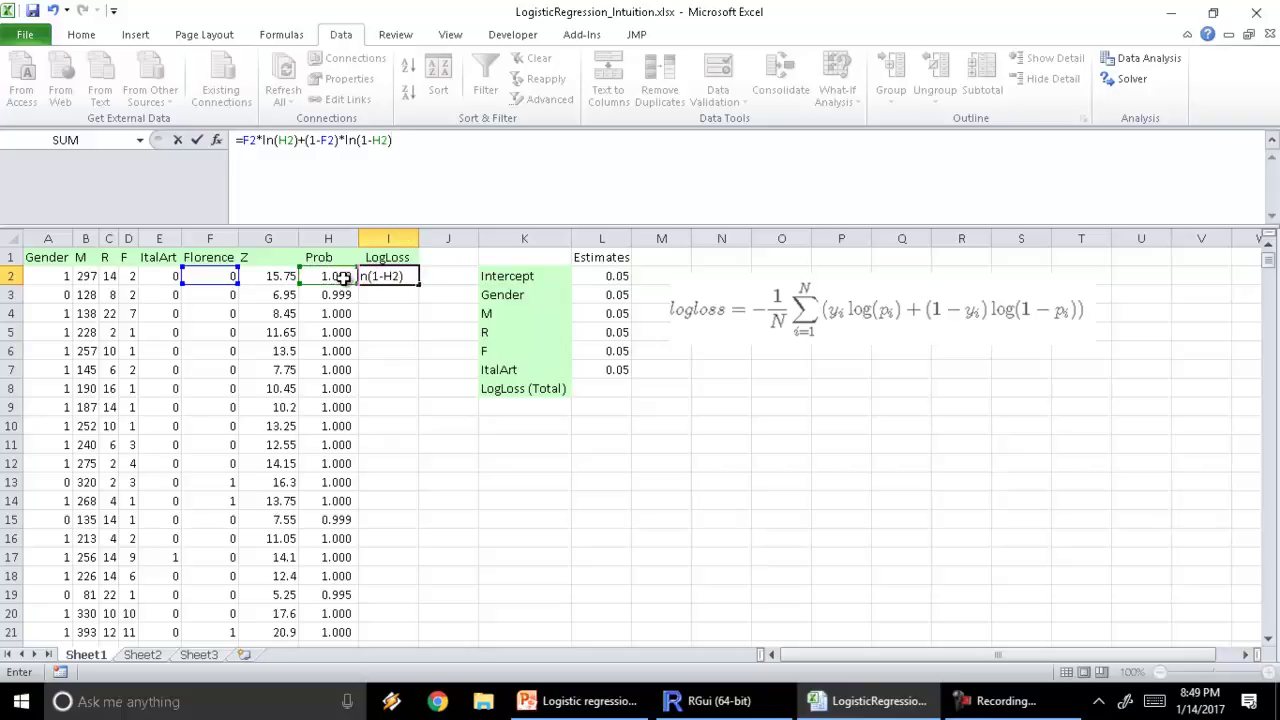
pyautogui.press('Return')
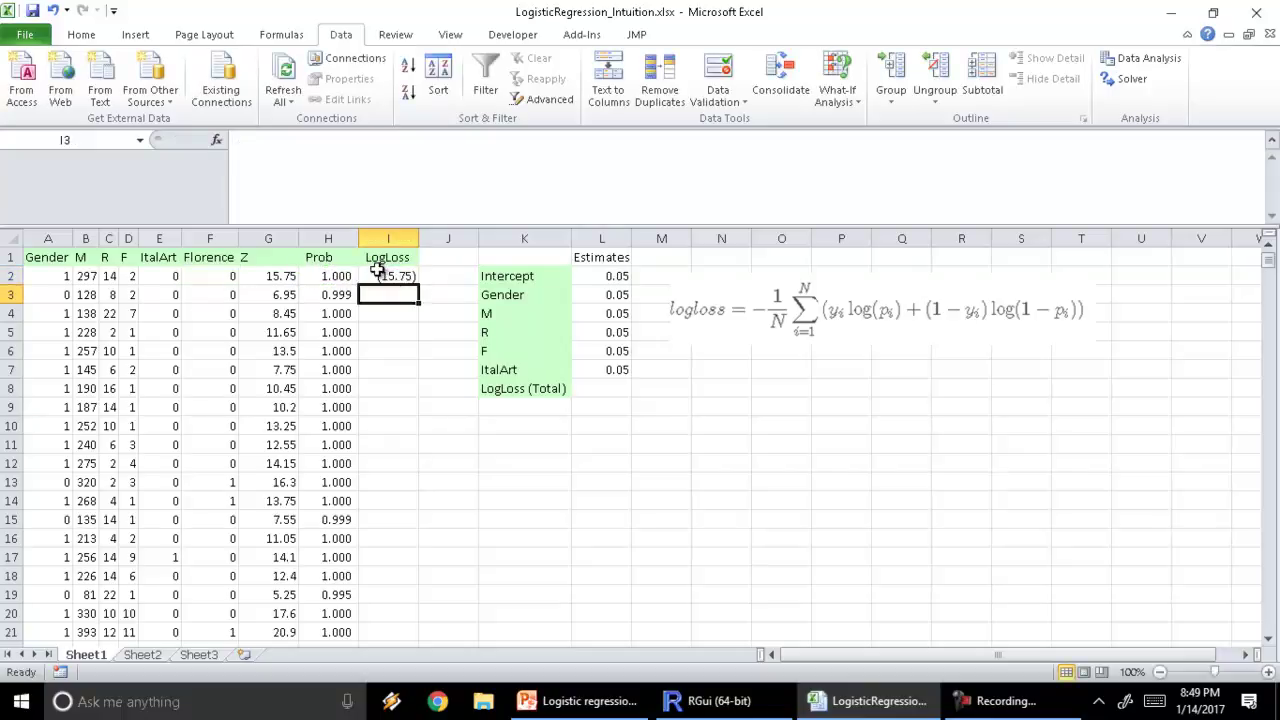
# Step: Fill the LogLoss formula from I2 down the whole column and check the cell references in I2
pyautogui.click(389, 276)
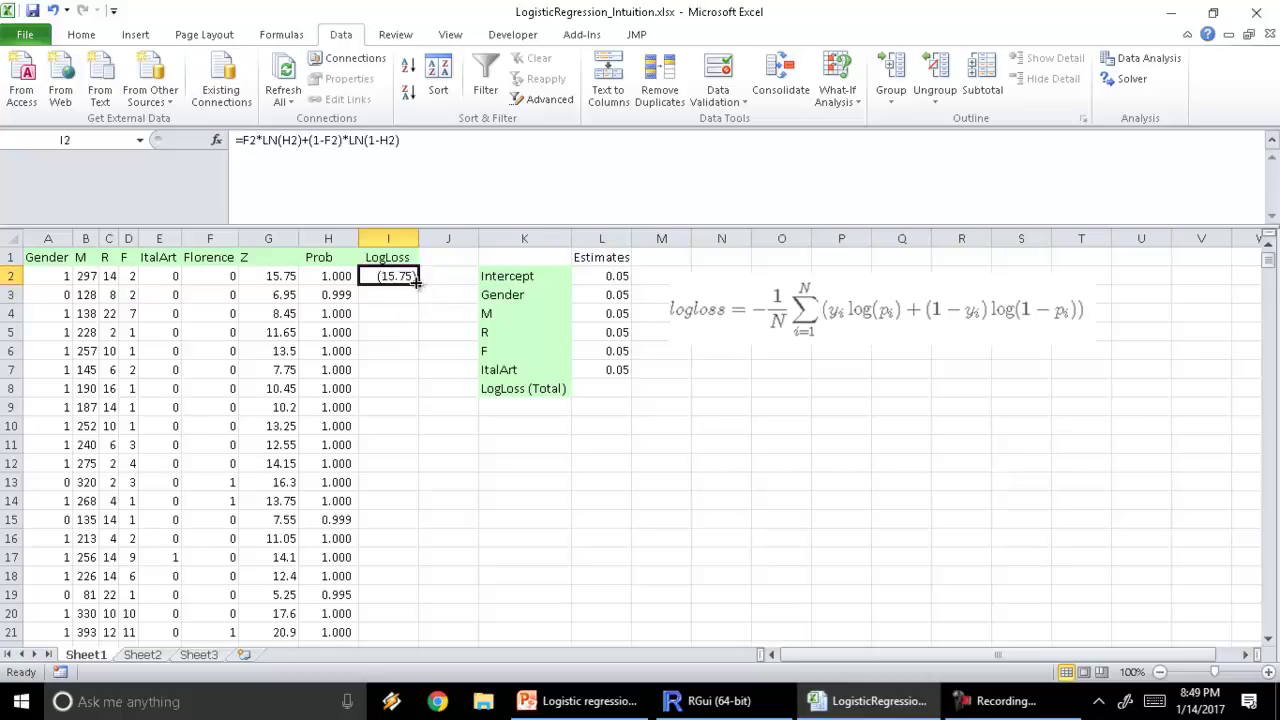
pyautogui.doubleClick(418, 284)
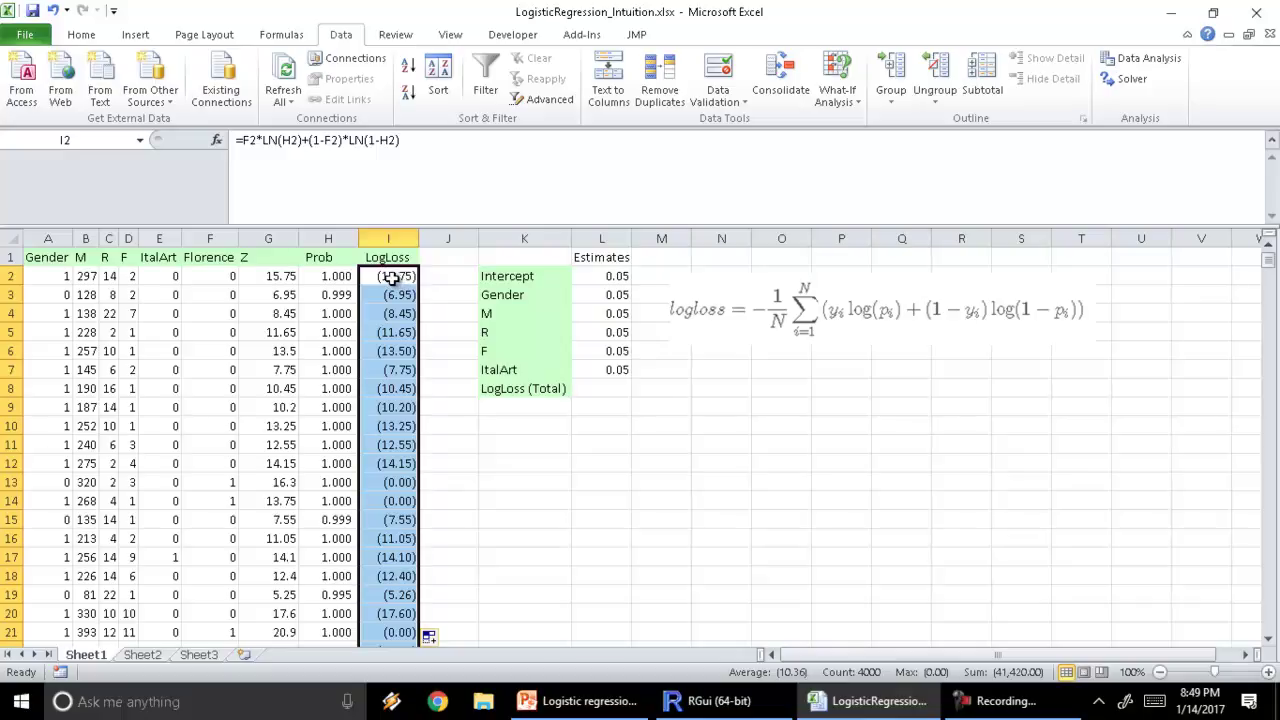
pyautogui.doubleClick(392, 279)
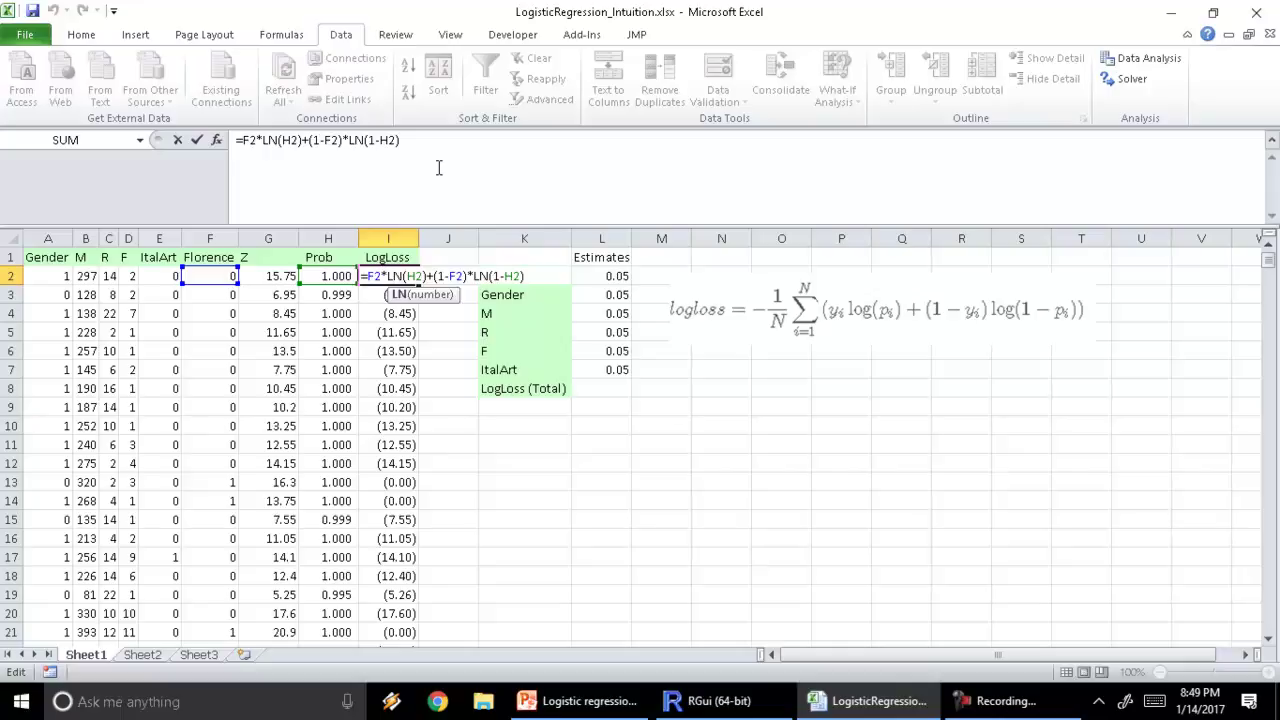
pyautogui.press('Escape')
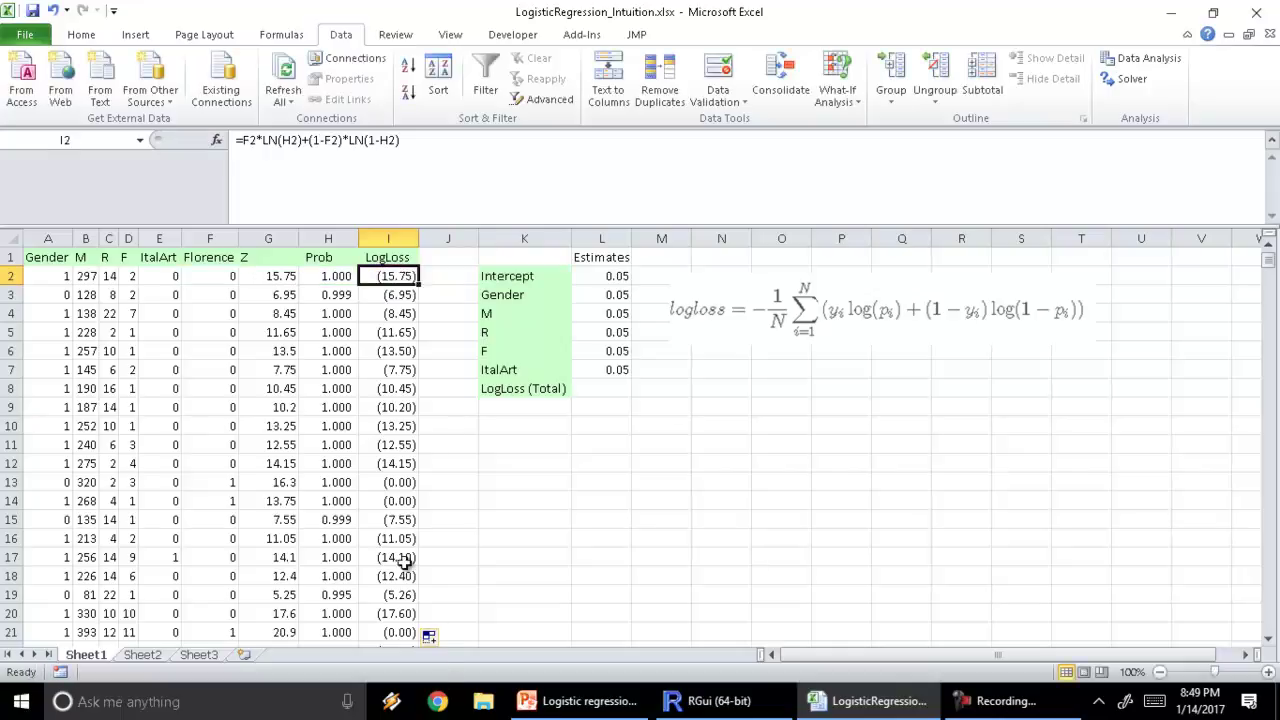
# Step: Enter =SUM(I2:I4001) in L8 to total the LogLoss column
pyautogui.click(612, 389)
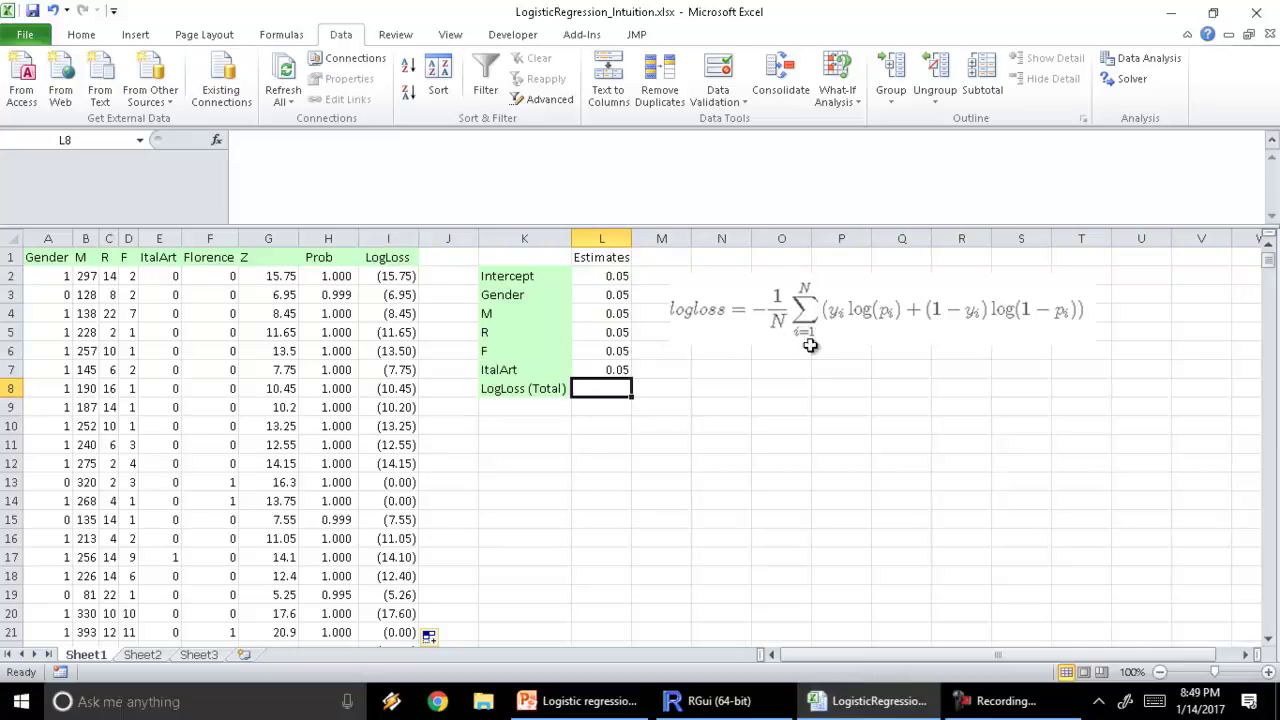
pyautogui.write('=sum')
pyautogui.press('Tab')
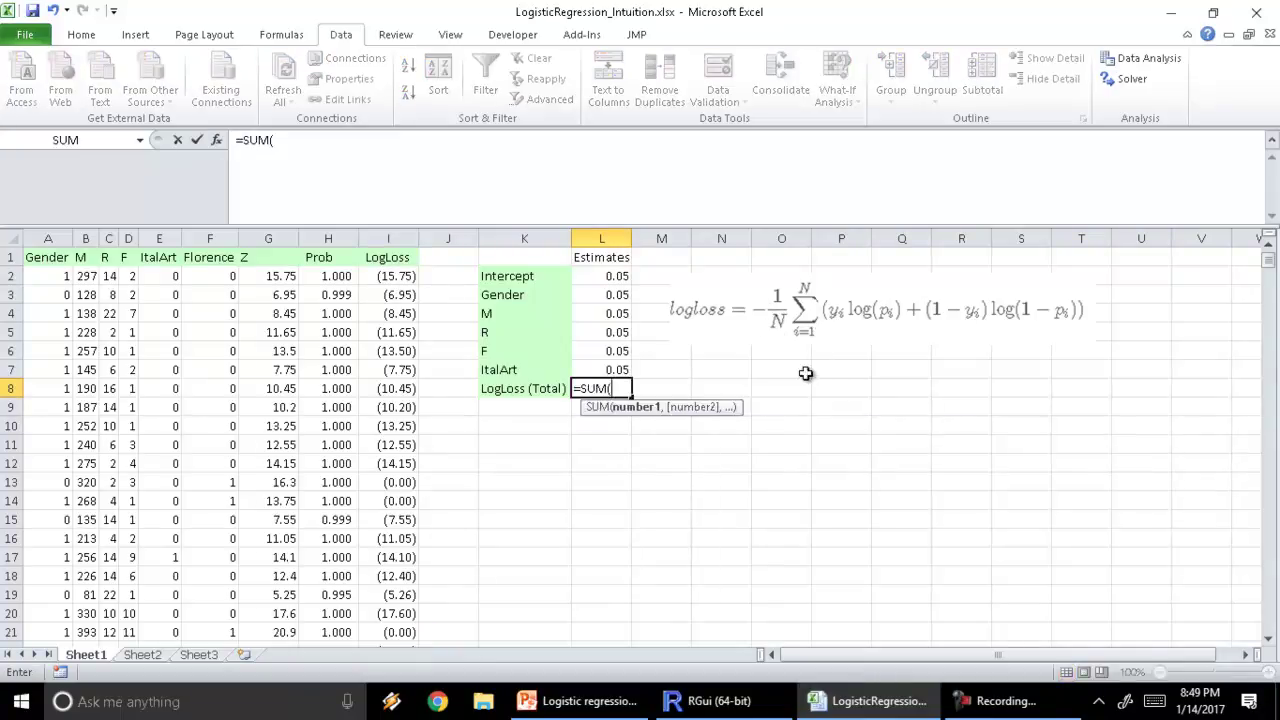
pyautogui.click(405, 276)
pyautogui.hotkey('ctrl', 'shift', 'Down')
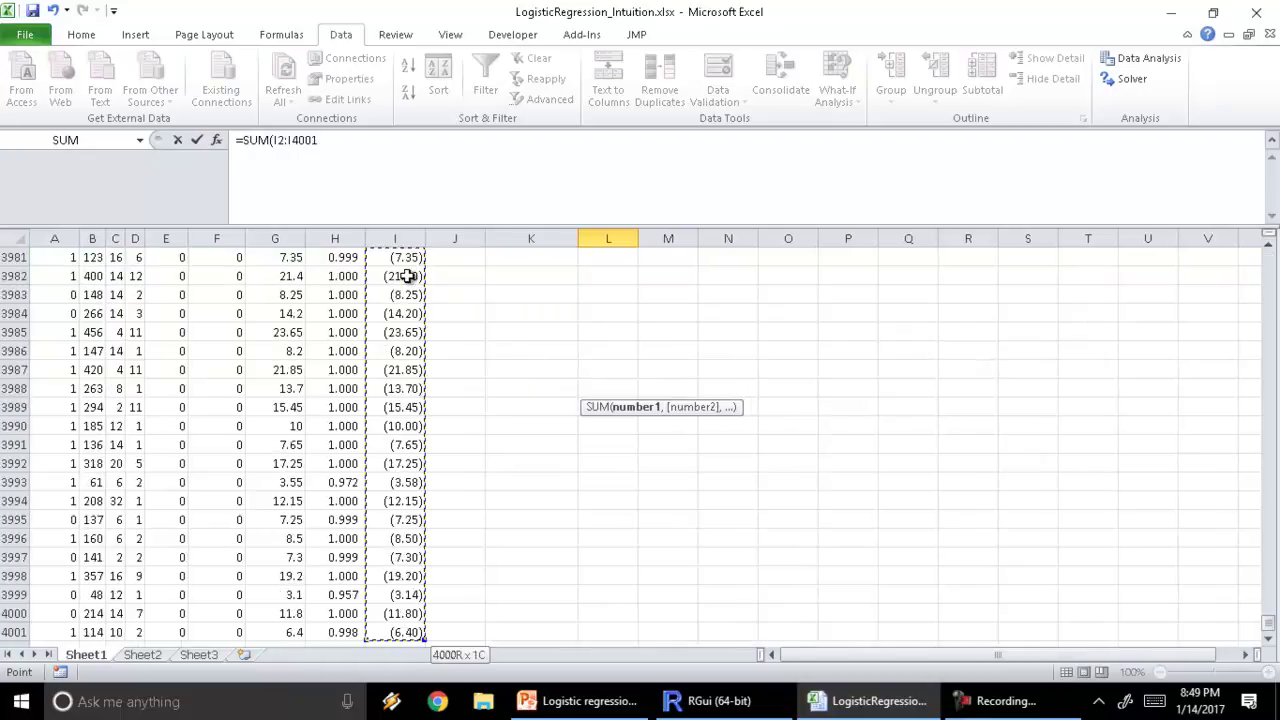
pyautogui.write(')')
pyautogui.press('Return')
# Step: Extend the LogLoss (Total) formula in L8 to =SUM(I2:I4001)*-1/COUNT(I2:I4001)
pyautogui.press('Up')
pyautogui.press('Up')
pyautogui.press('Up')
pyautogui.press('Up')
pyautogui.press('Up')
pyautogui.press('Up')
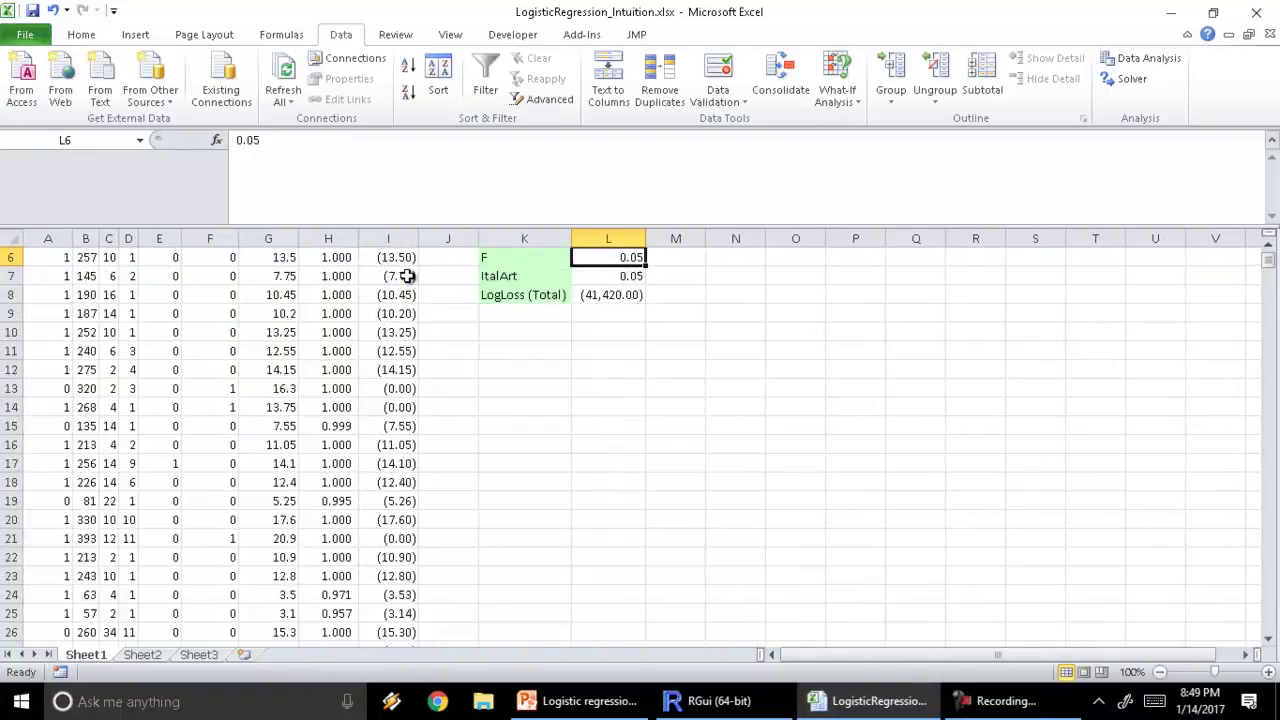
pyautogui.press('Down')
pyautogui.press('Down')
pyautogui.press('Down')
pyautogui.press('Down')
pyautogui.press('Down')
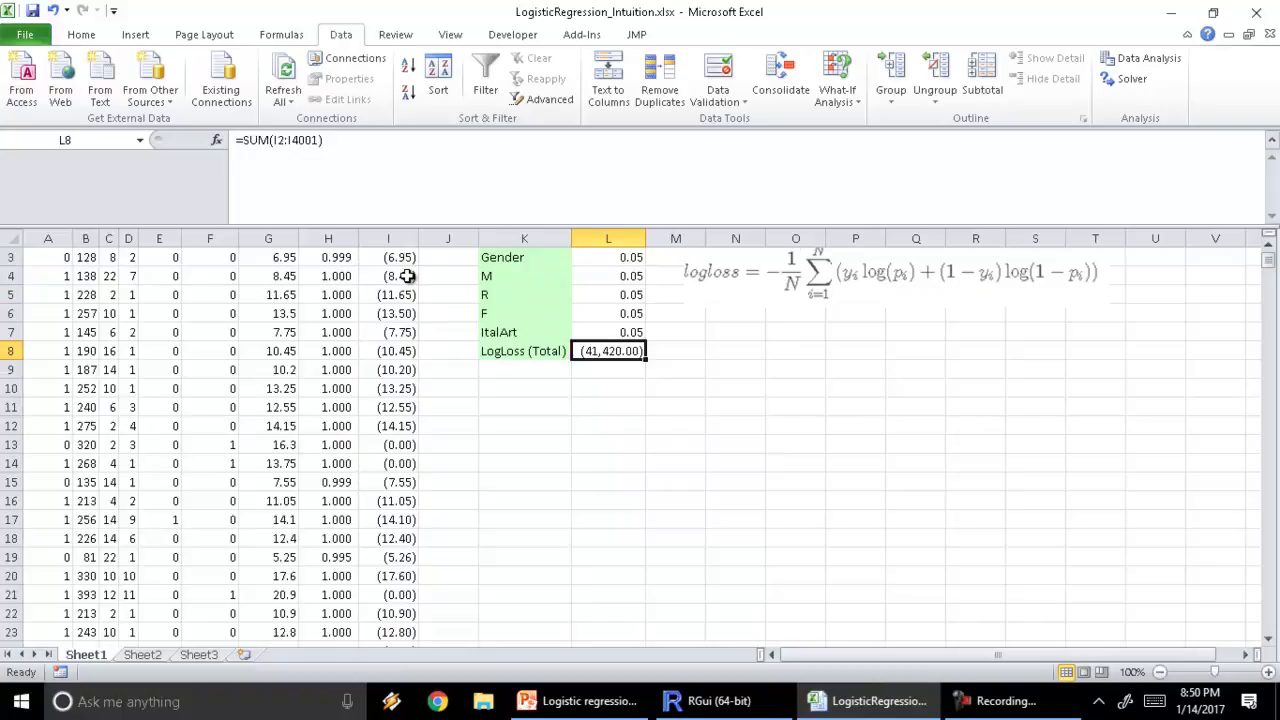
pyautogui.click(406, 143)
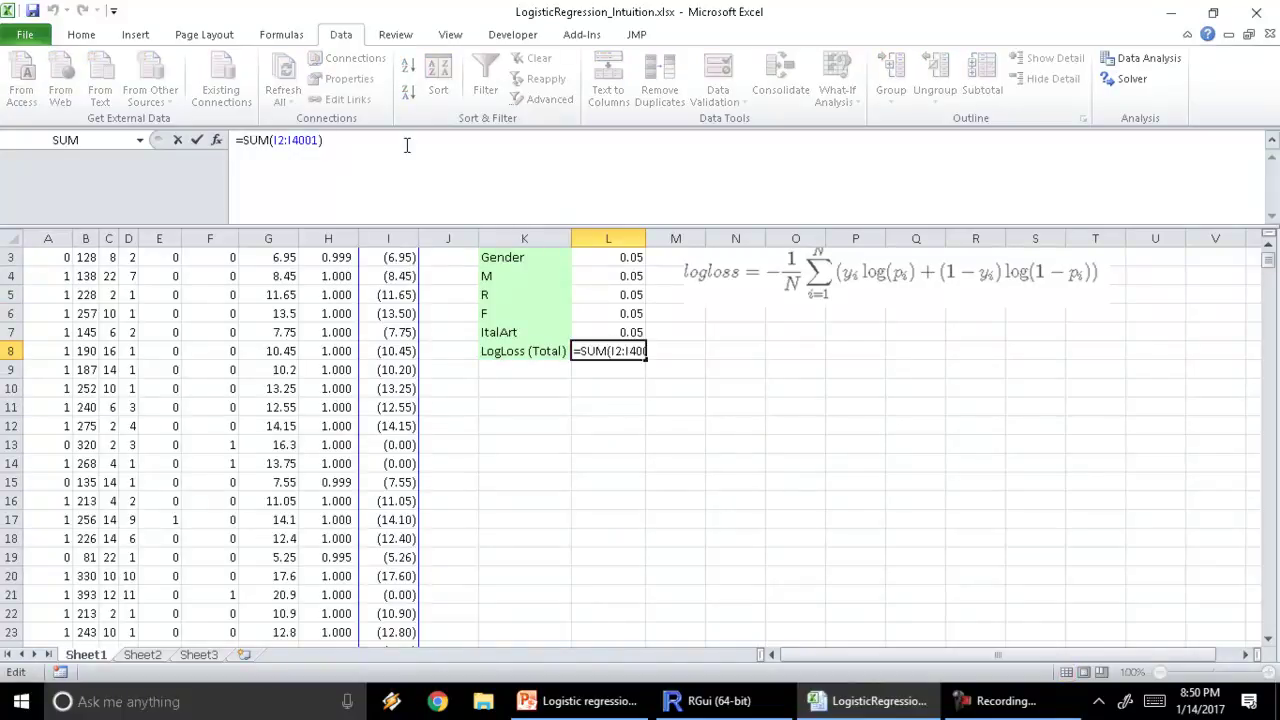
pyautogui.write('*-1/cou')
pyautogui.press('Tab')
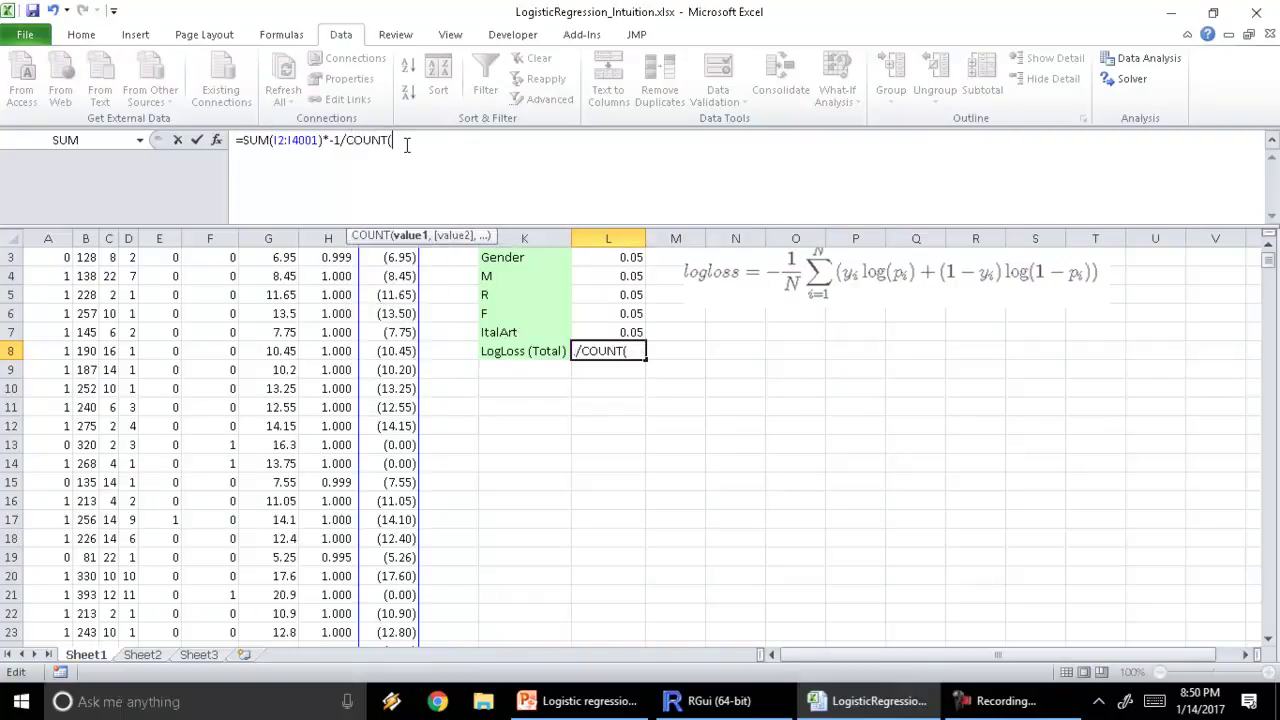
pyautogui.press('Left')
pyautogui.click(407, 145)
pyautogui.click(1268, 246)
pyautogui.click(1268, 246)
pyautogui.click(395, 276)
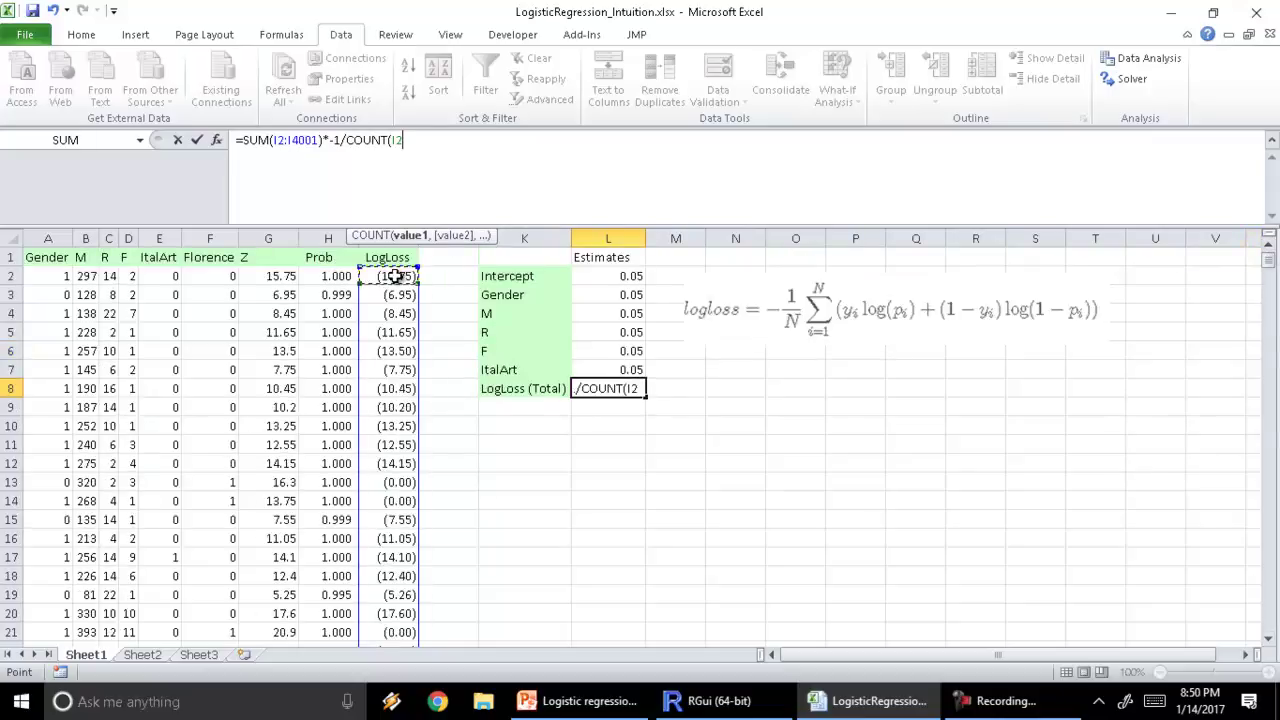
pyautogui.hotkey('ctrl', 'shift', 'Down')
pyautogui.write(')')
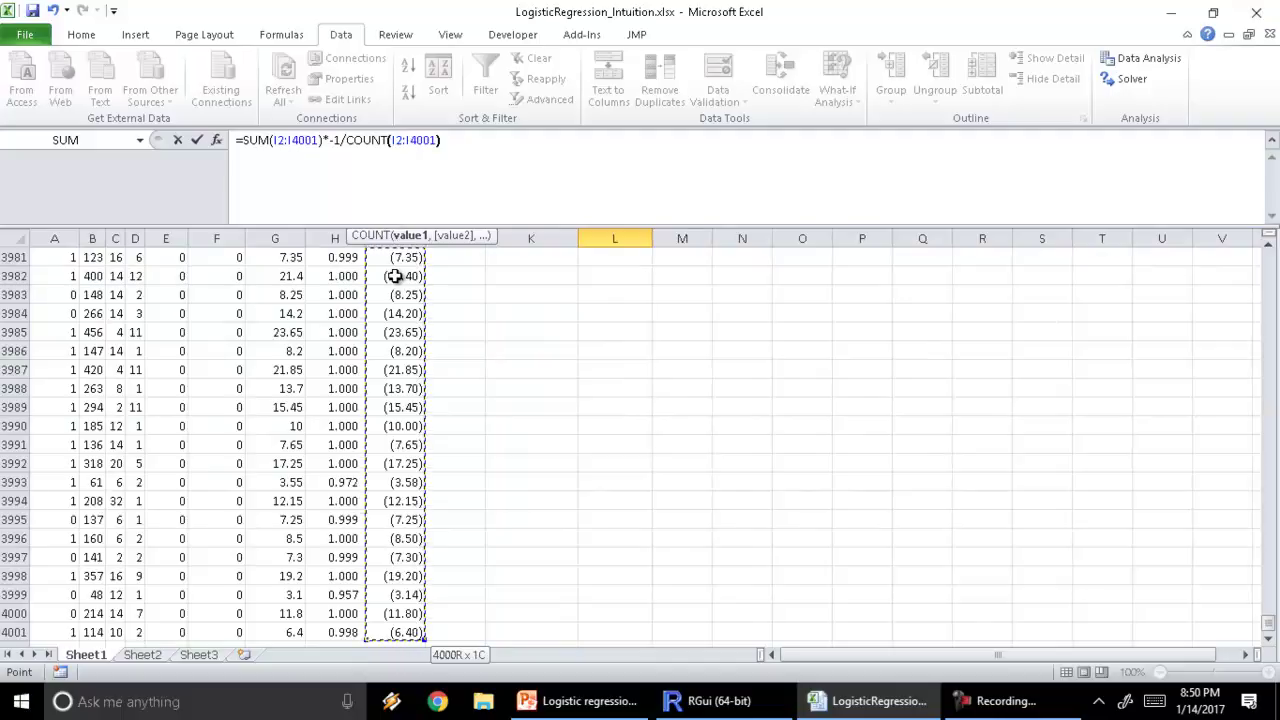
pyautogui.press('Return')
# Step: Review the completed LogLoss (Total) formula in L8 and the coefficient estimates in L2:L7
pyautogui.press('Up')
pyautogui.press('Up')
pyautogui.press('Up')
pyautogui.press('Up')
pyautogui.press('Up')
pyautogui.press('Up')
pyautogui.press('Up')
pyautogui.press('Up')
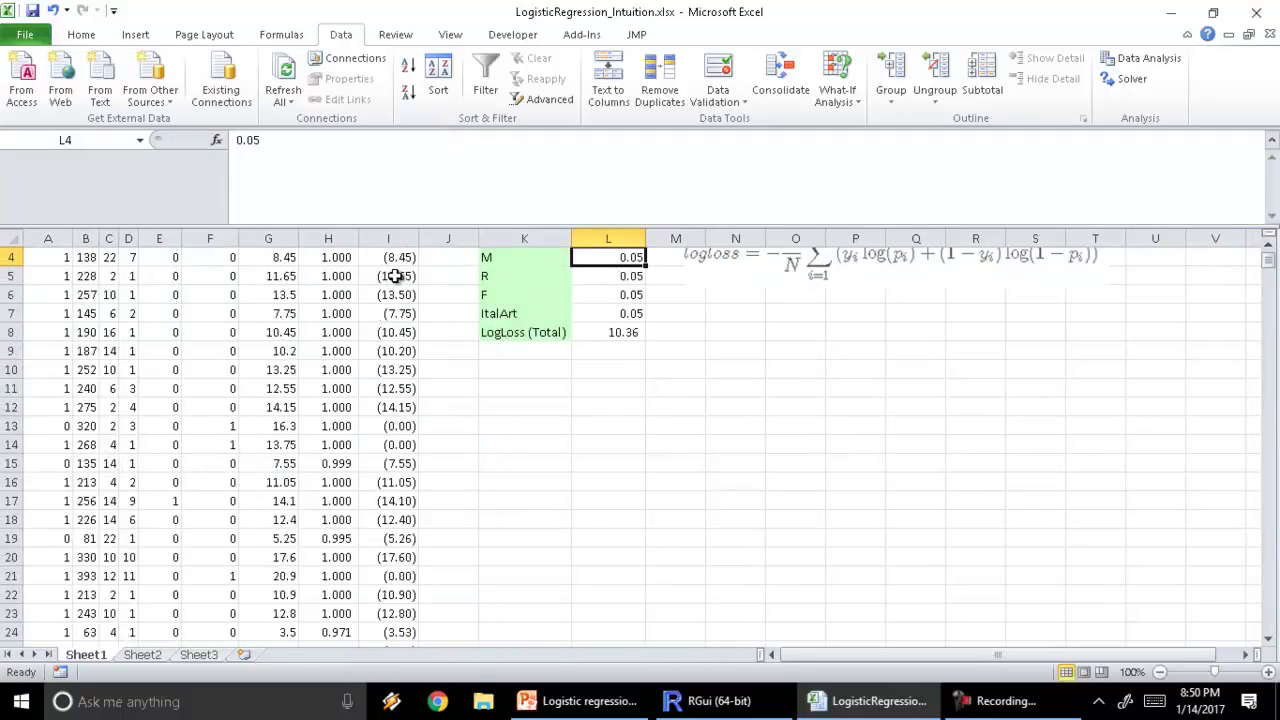
pyautogui.press('Down')
pyautogui.press('Down')
pyautogui.press('Down')
pyautogui.press('Down')
pyautogui.press('Down')
pyautogui.press('Down')
pyautogui.press('Down')
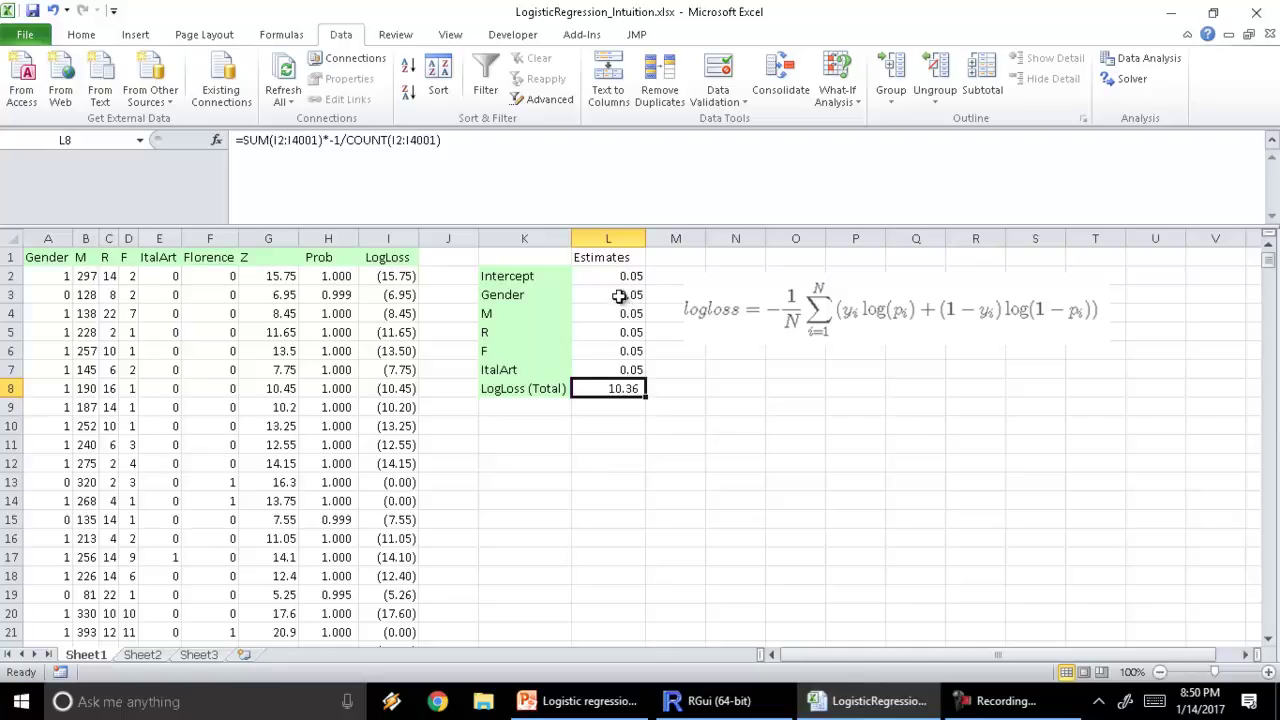
pyautogui.moveTo(614, 276); pyautogui.dragTo(618, 370)
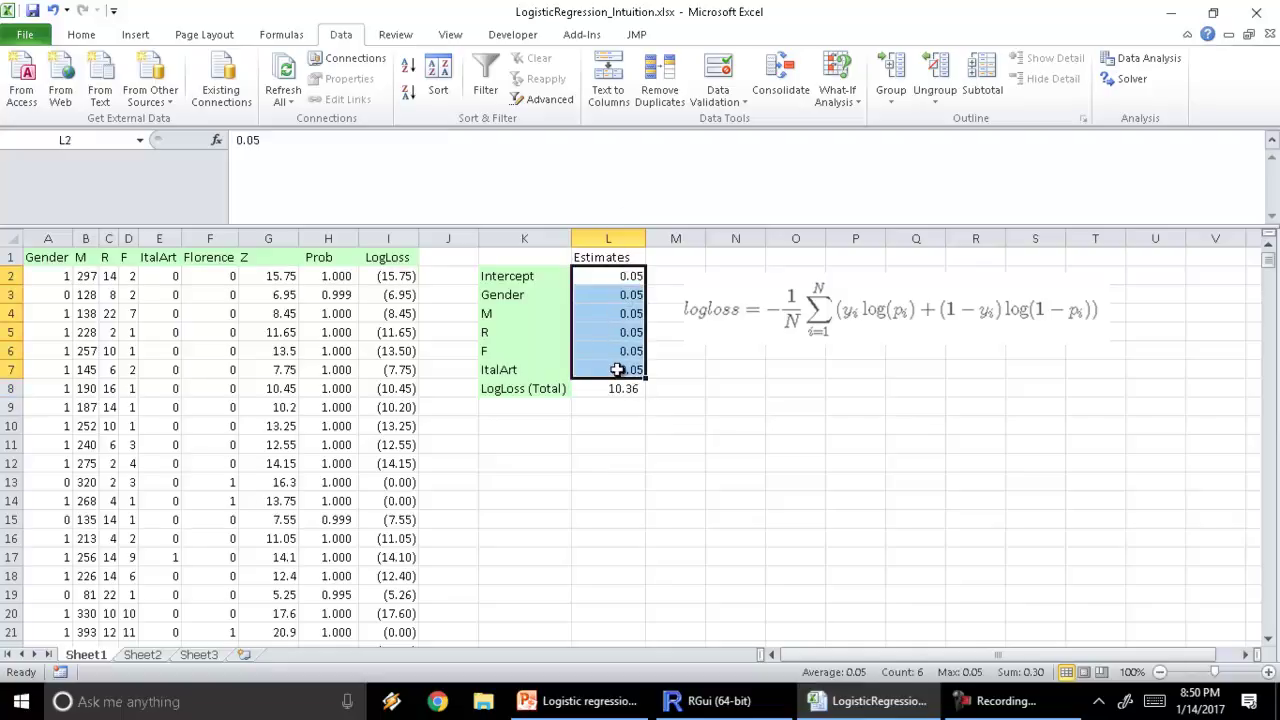
# Step: Open Solver for the LogLoss (Total) cell and set its objective to $L$8
pyautogui.click(622, 392)
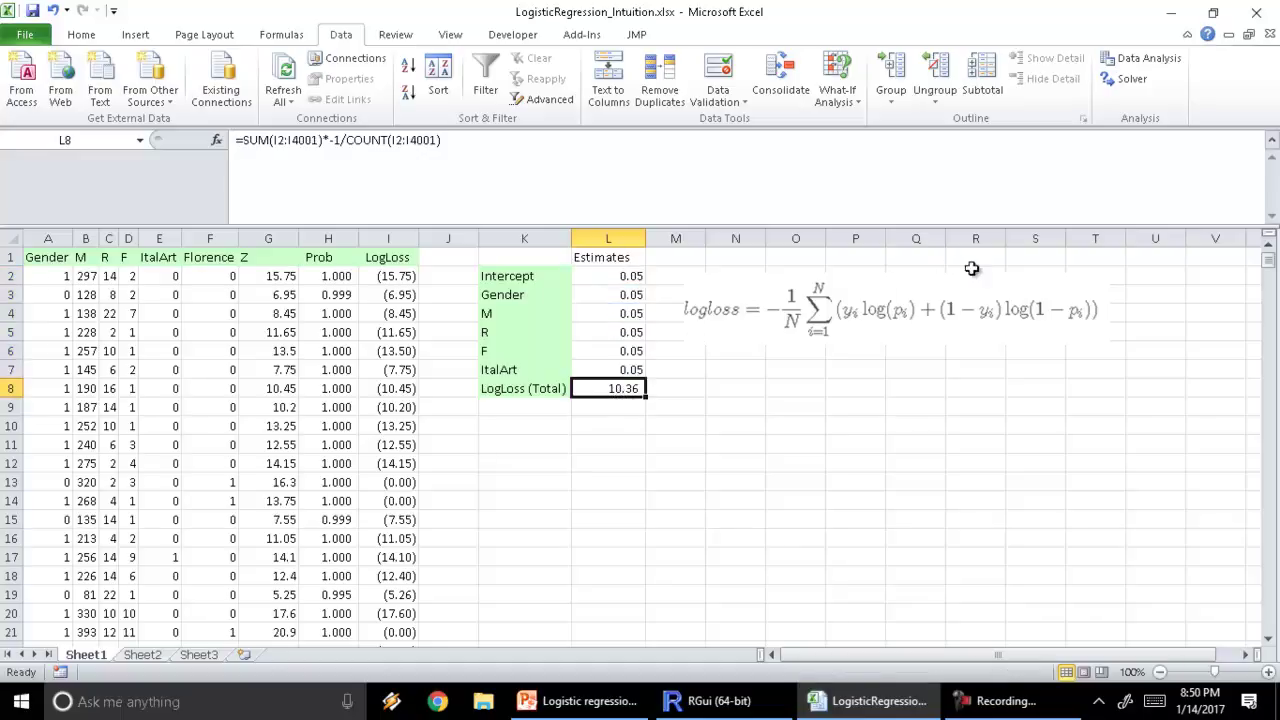
pyautogui.click(1120, 80)
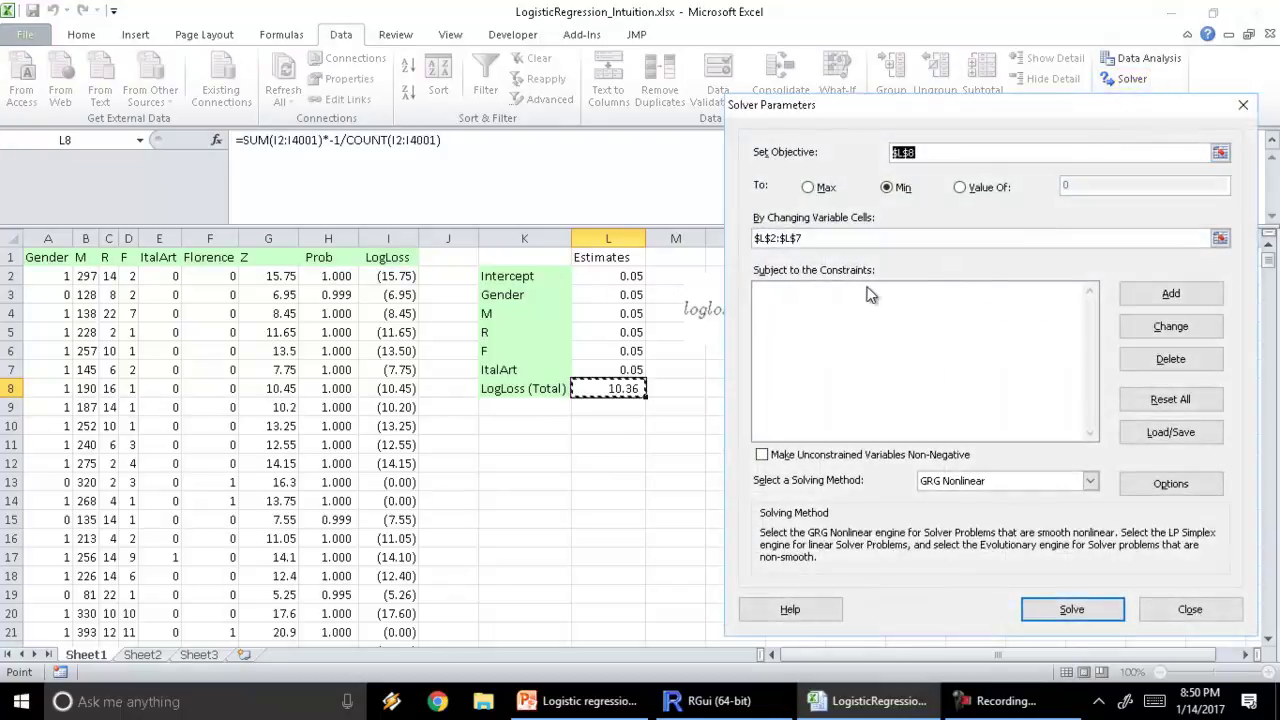
pyautogui.click(1220, 152)
pyautogui.click(620, 388)
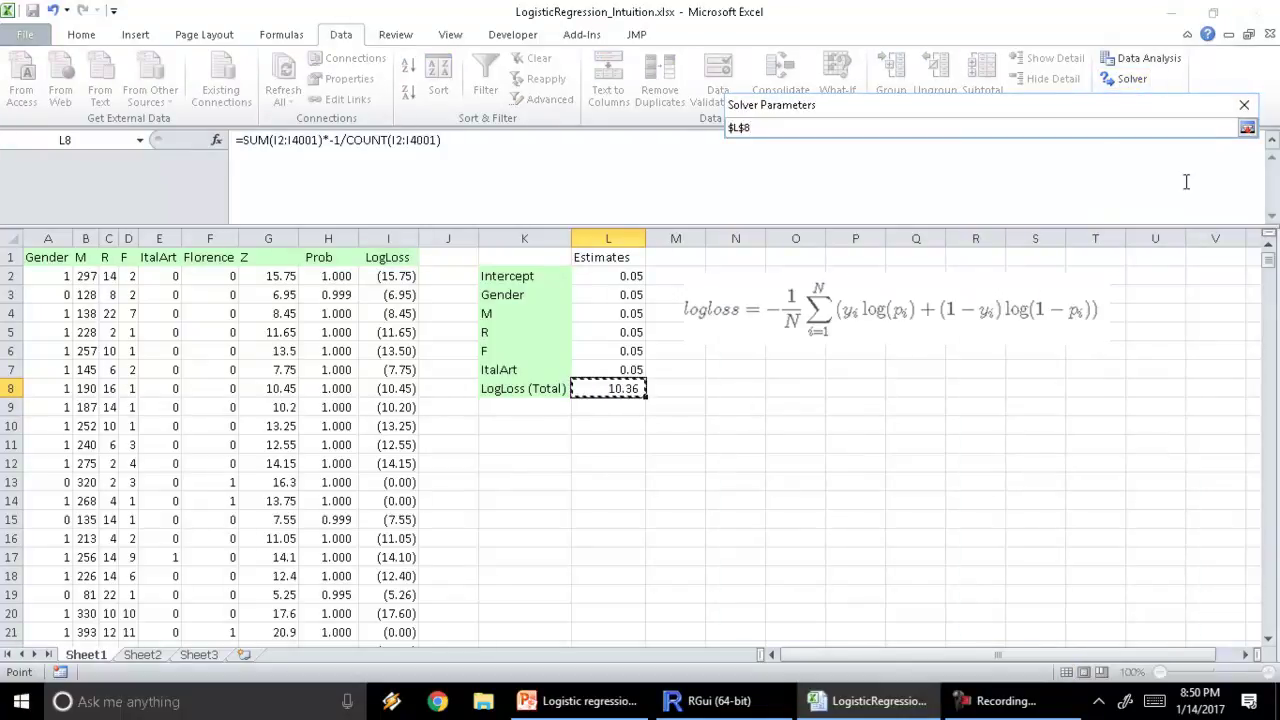
pyautogui.click(1247, 128)
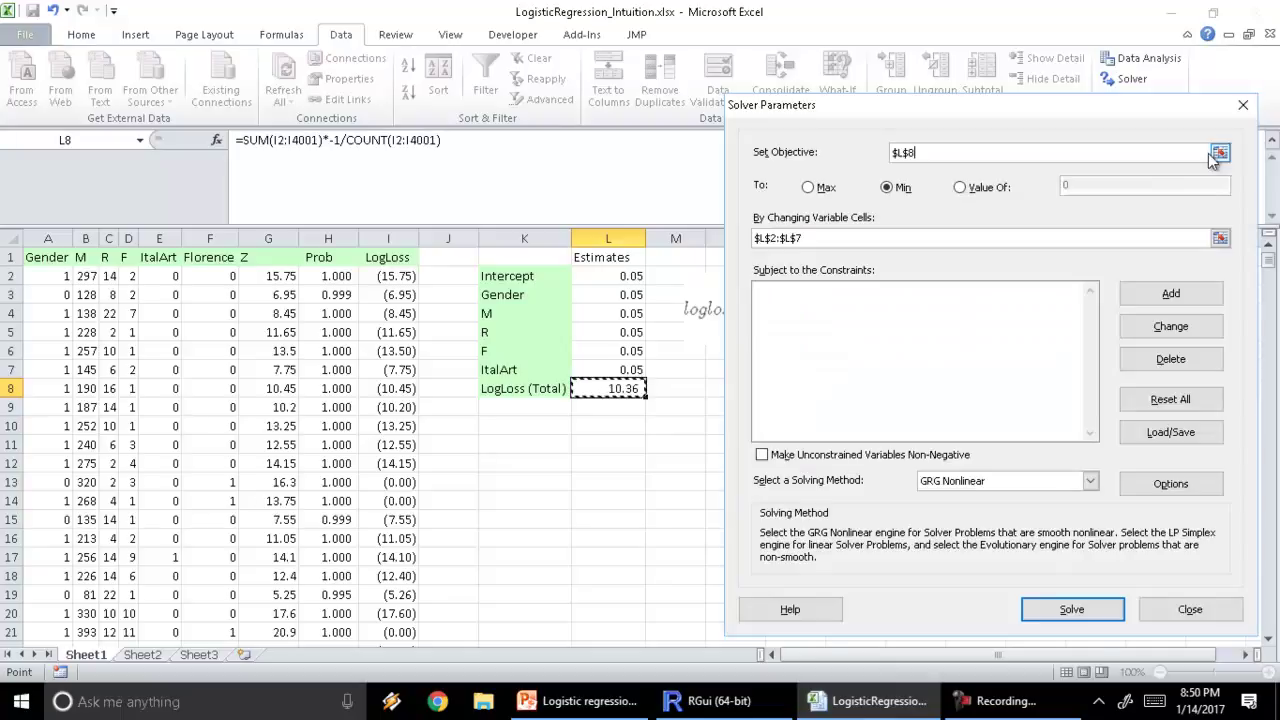
# Step: Set Solver's changing variable cells to $L$2:$L$7, solve for the minimum and keep the Solver solution
pyautogui.click(1222, 234)
pyautogui.moveTo(634, 279); pyautogui.dragTo(628, 370)
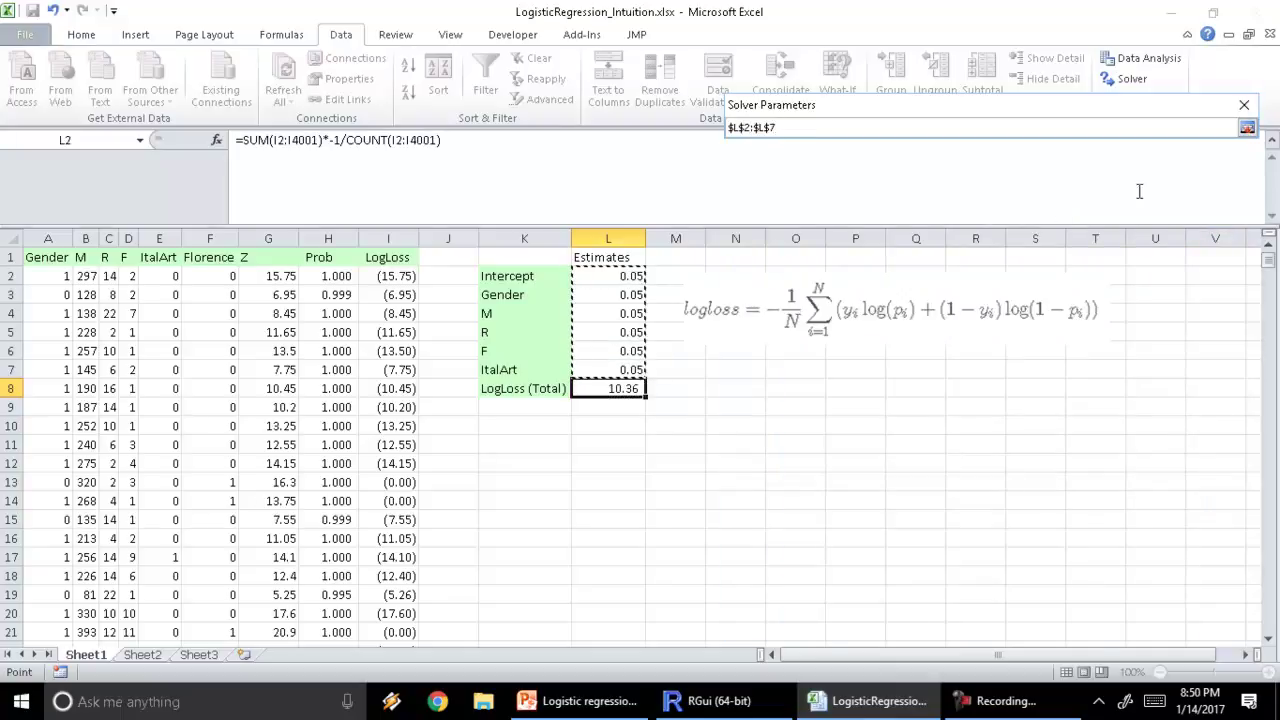
pyautogui.click(1247, 128)
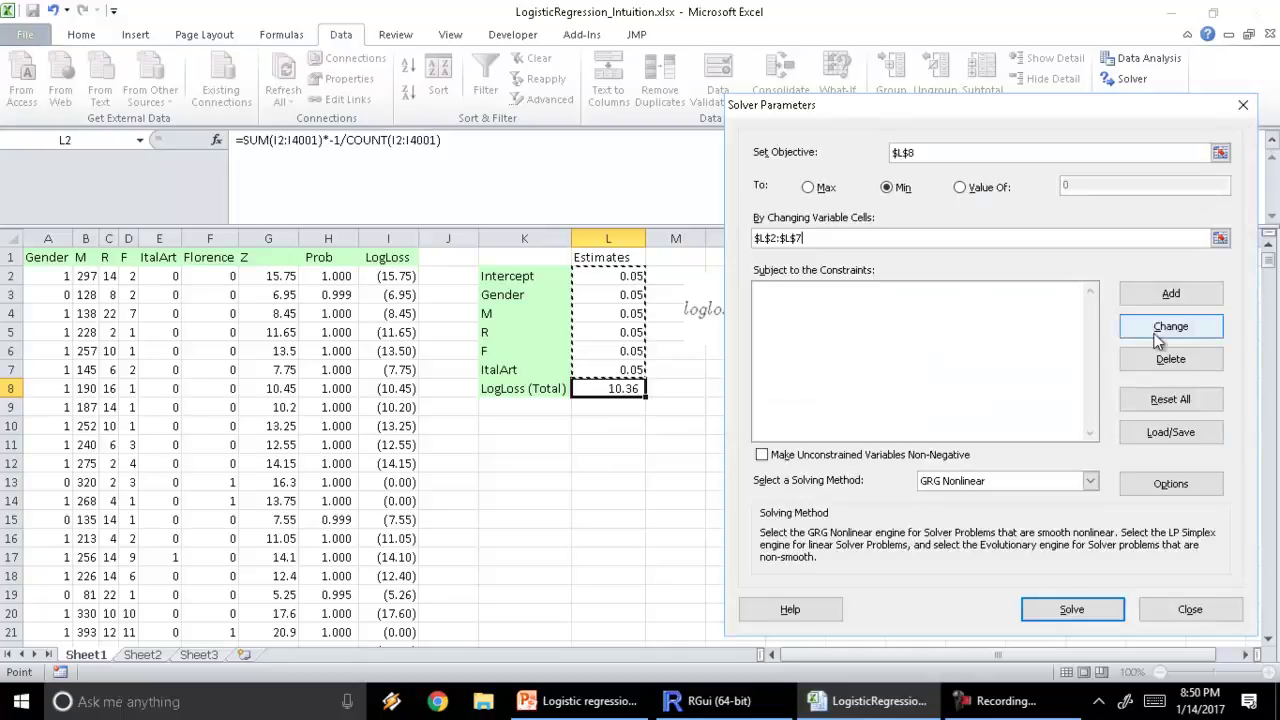
pyautogui.click(1065, 612)
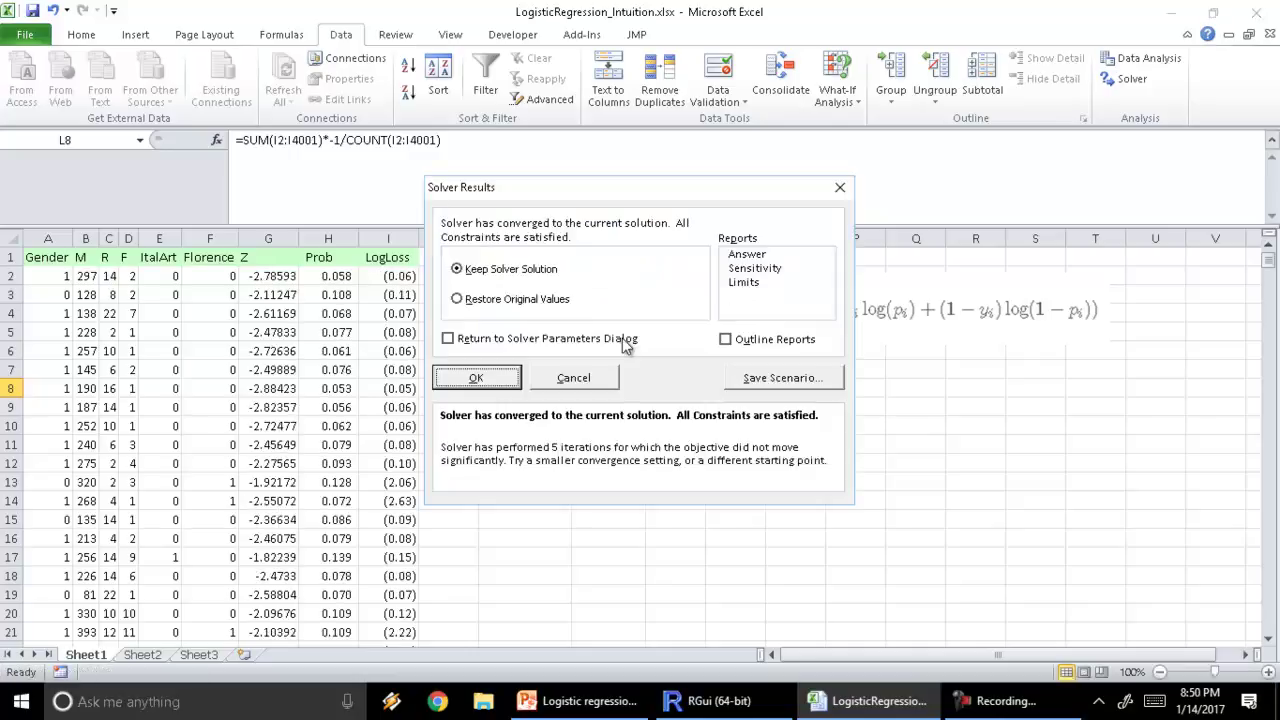
pyautogui.click(510, 378)
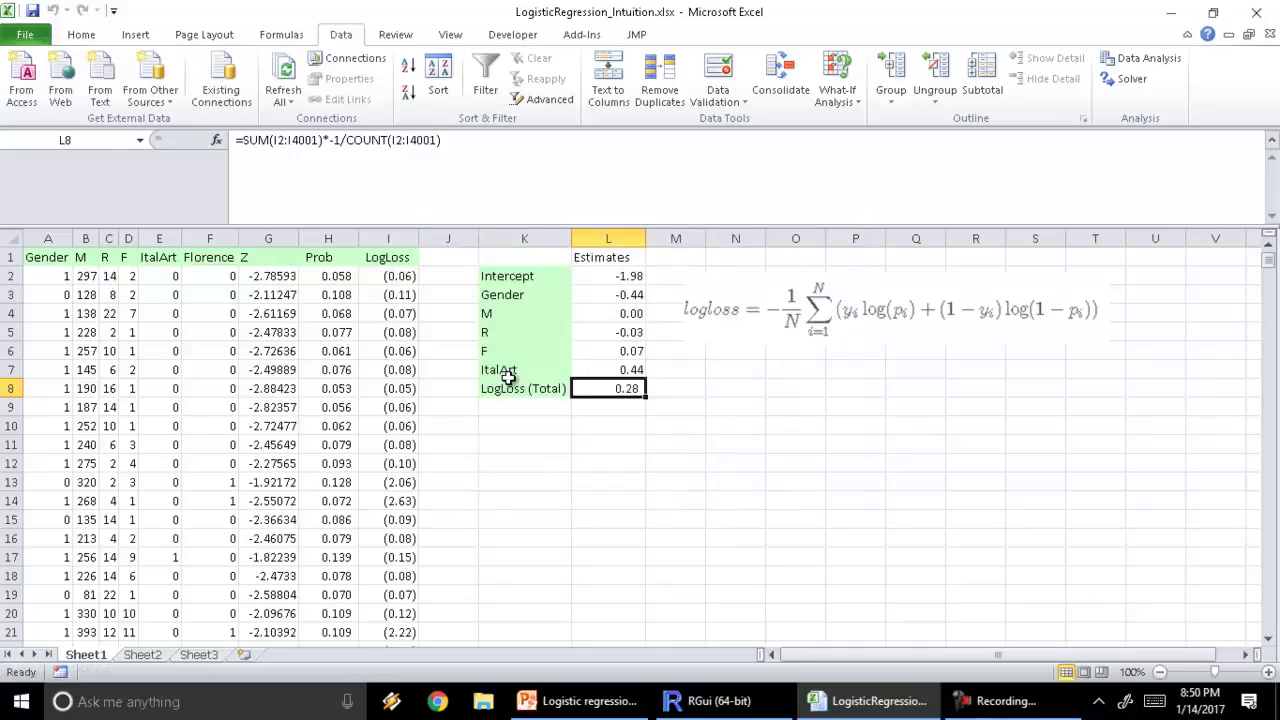
# Step: Move the logloss equation picture over to start at column O and inspect the unrounded coefficient estimates from L2 downward
pyautogui.moveTo(729, 327); pyautogui.dragTo(840, 335)
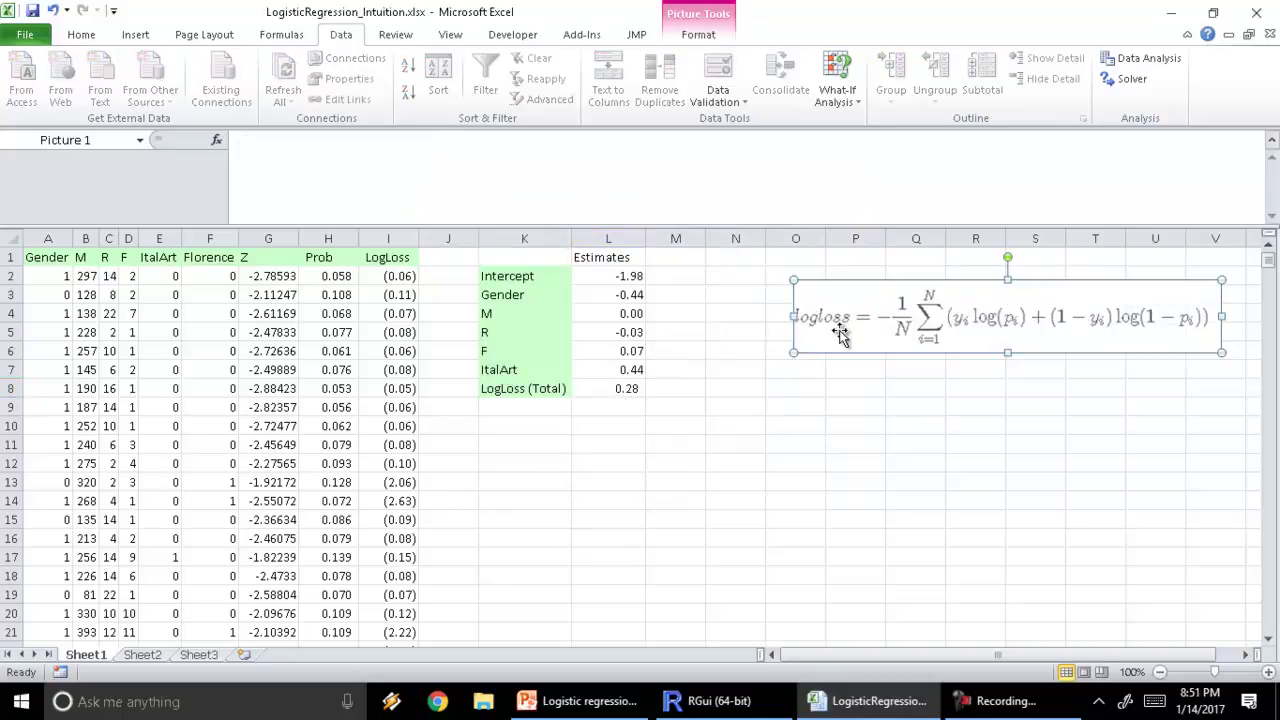
pyautogui.click(610, 277)
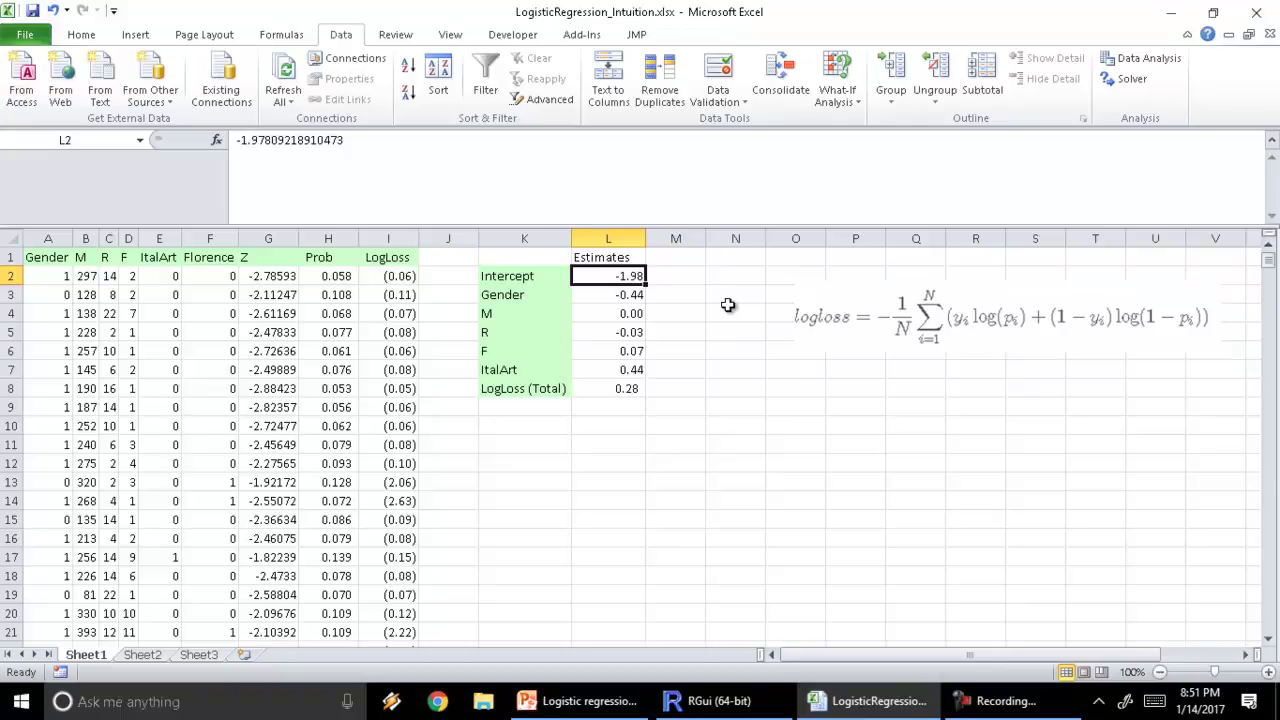
pyautogui.press('Down')
pyautogui.press('Down')
pyautogui.press('Down')
pyautogui.press('Down')
pyautogui.press('Down')
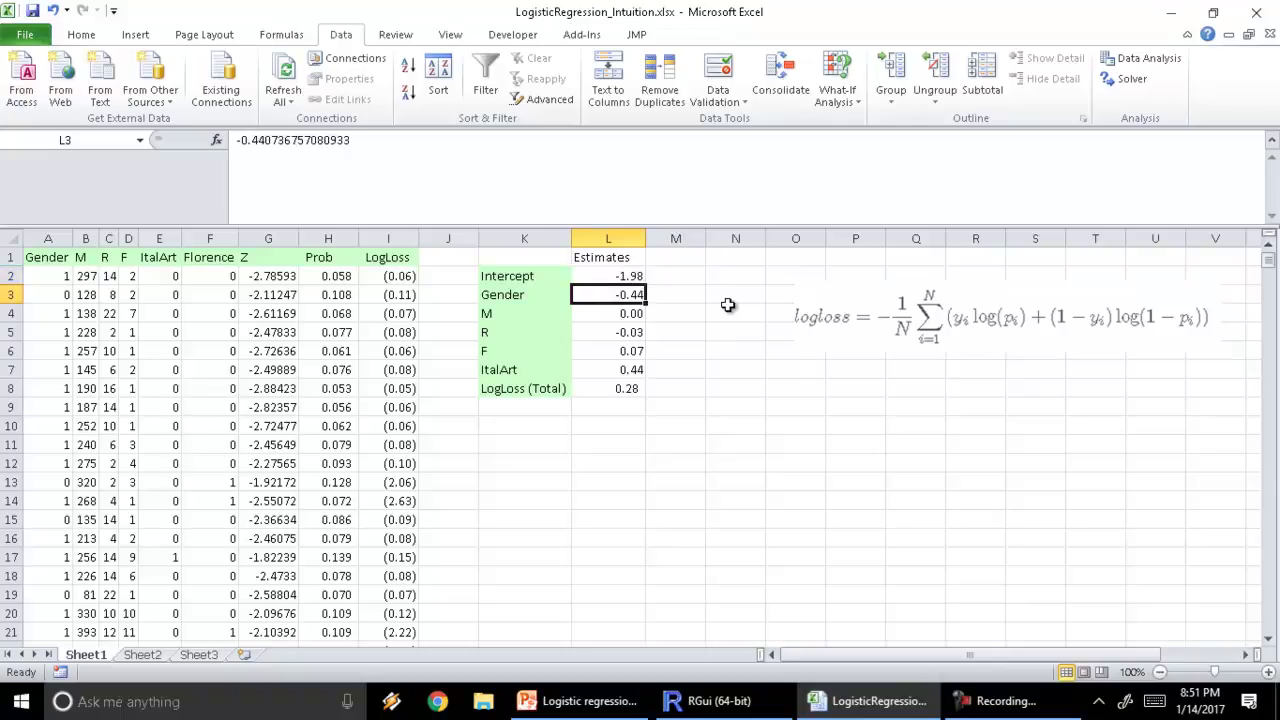
pyautogui.press('Up')
pyautogui.press('Up')
pyautogui.press('Up')
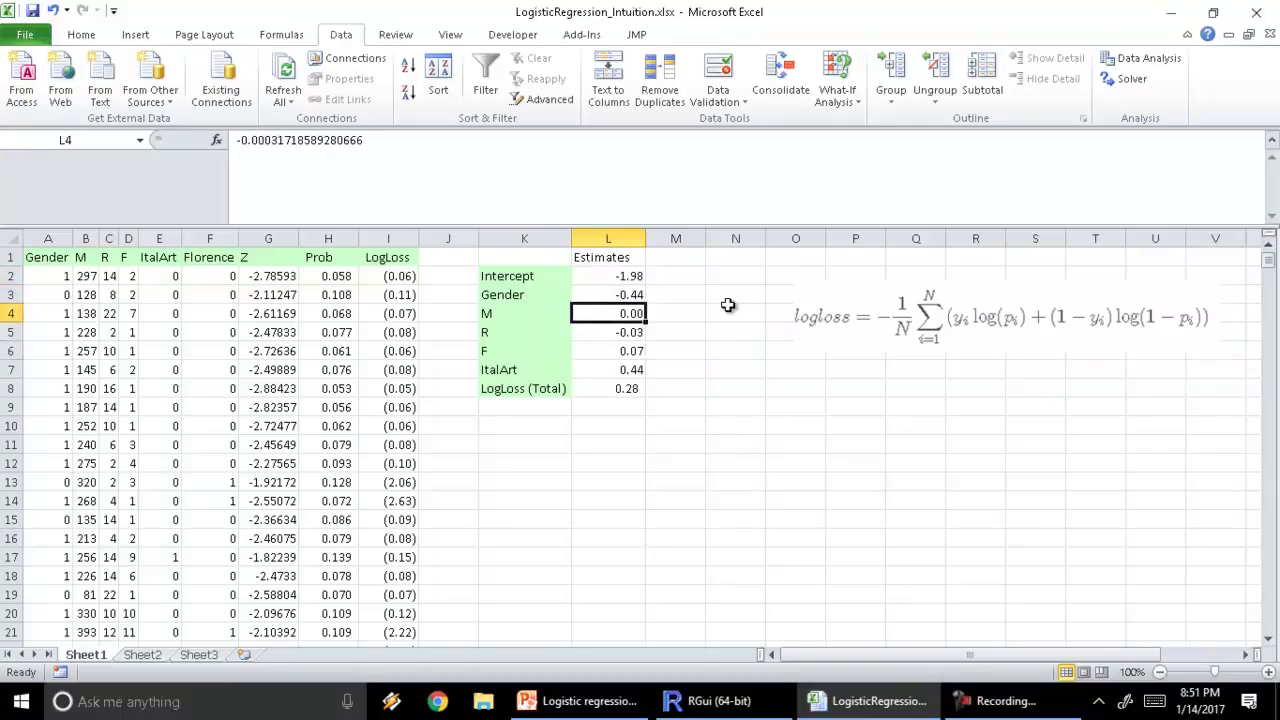
# Step: Format the Prob column H as percentages with one decimal place and centre its contents
pyautogui.click(340, 236)
pyautogui.click(81, 35)
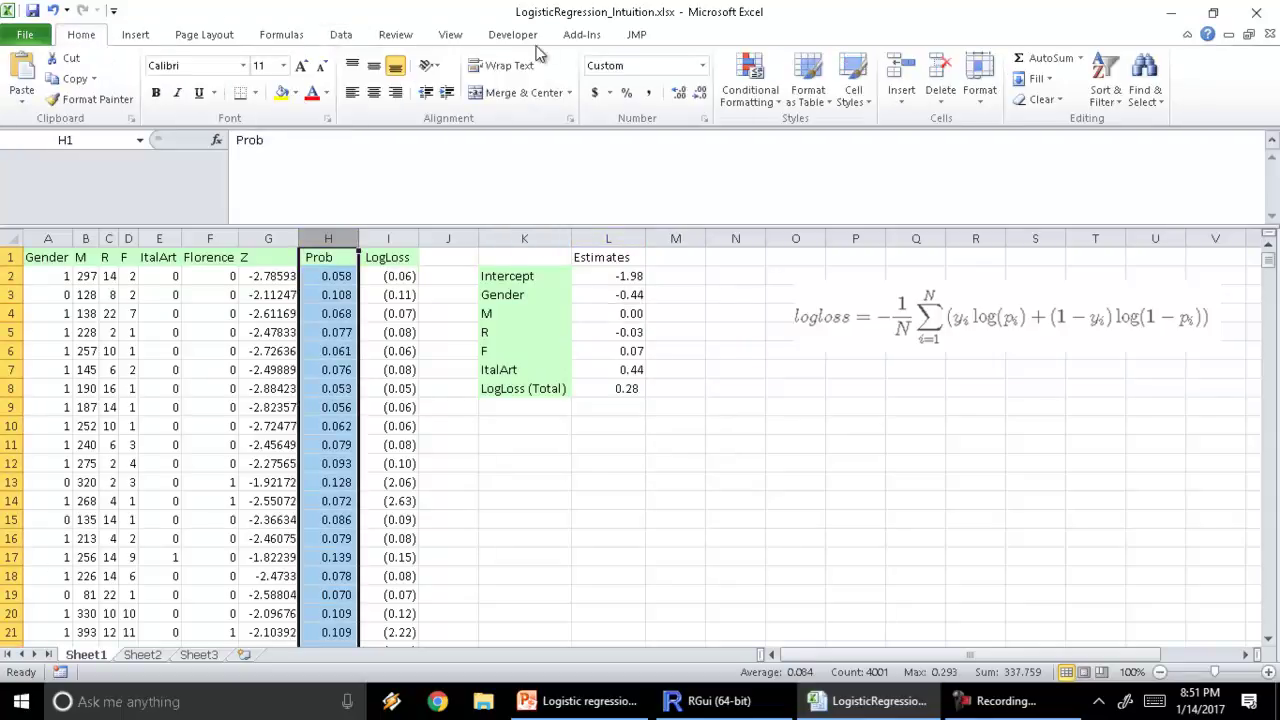
pyautogui.click(626, 92)
pyautogui.click(678, 94)
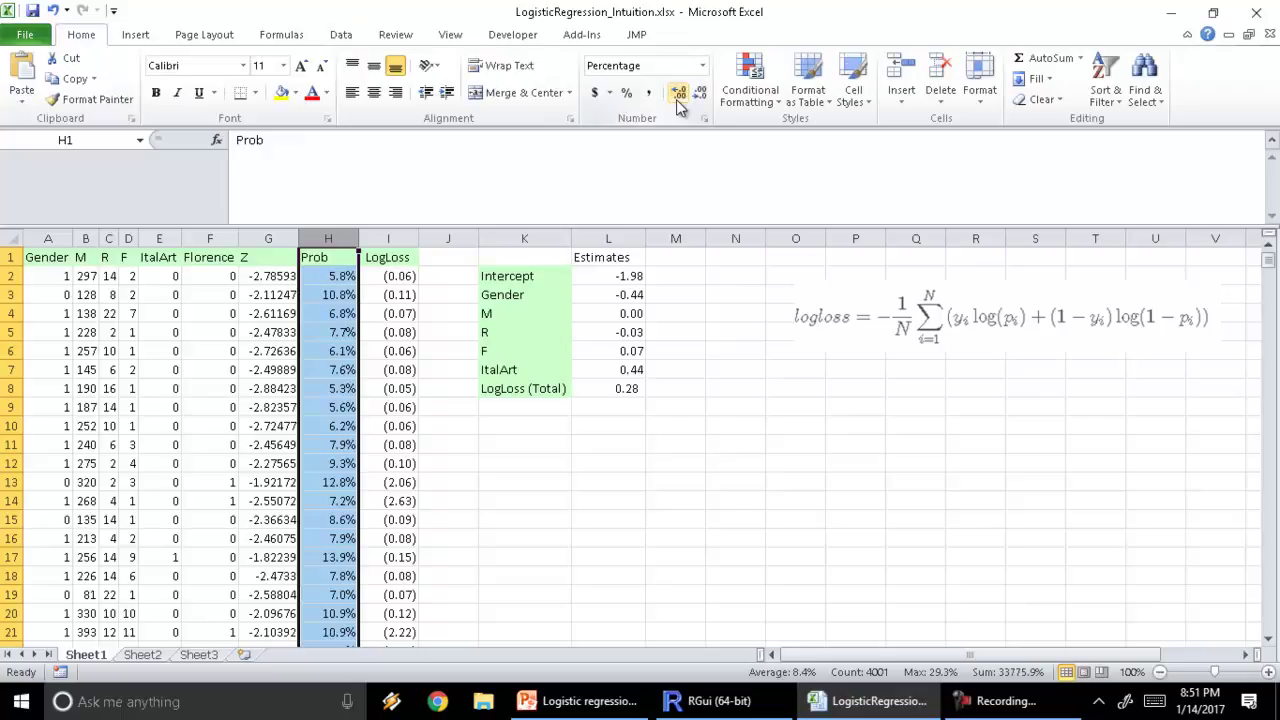
pyautogui.click(320, 369)
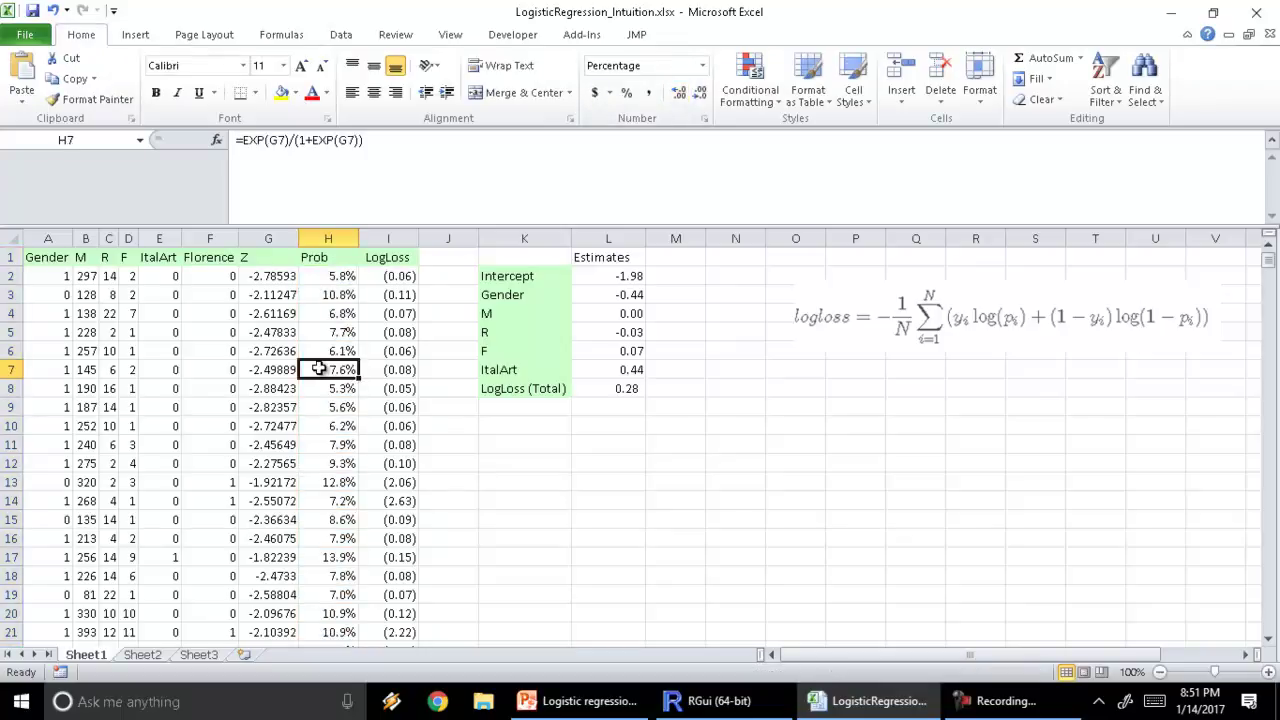
pyautogui.click(328, 238)
pyautogui.click(367, 98)
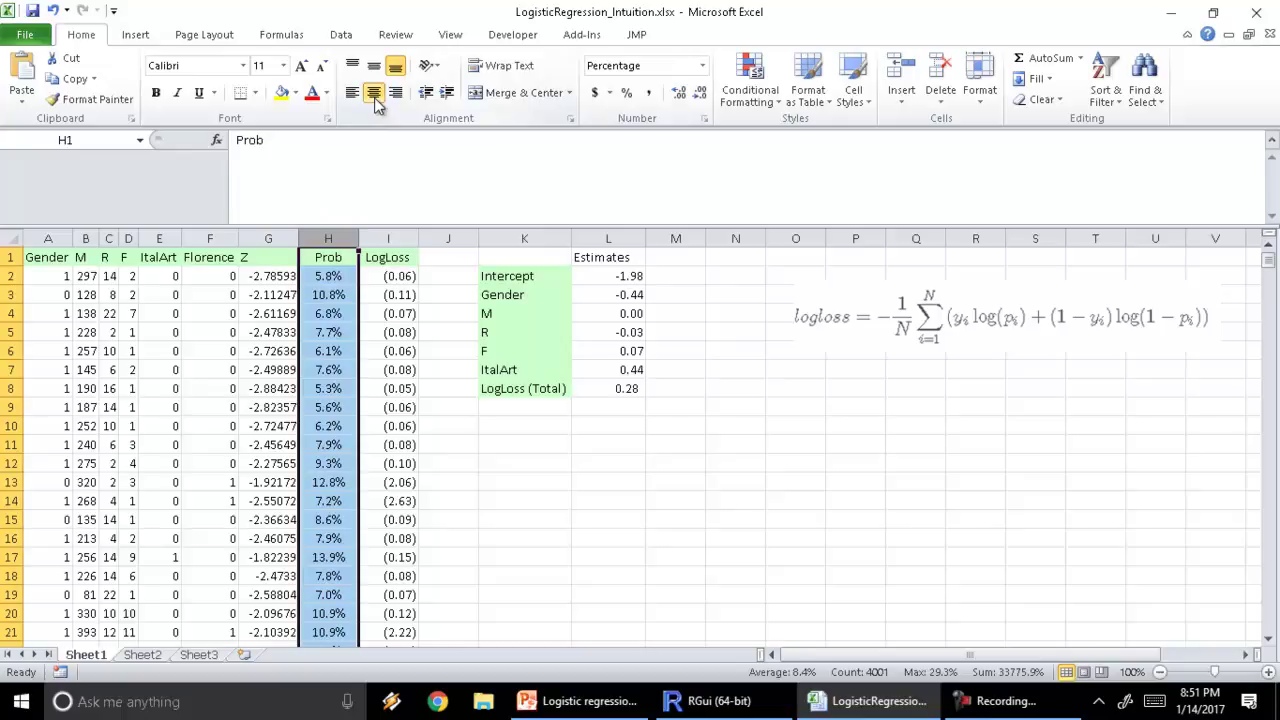
pyautogui.click(340, 483)
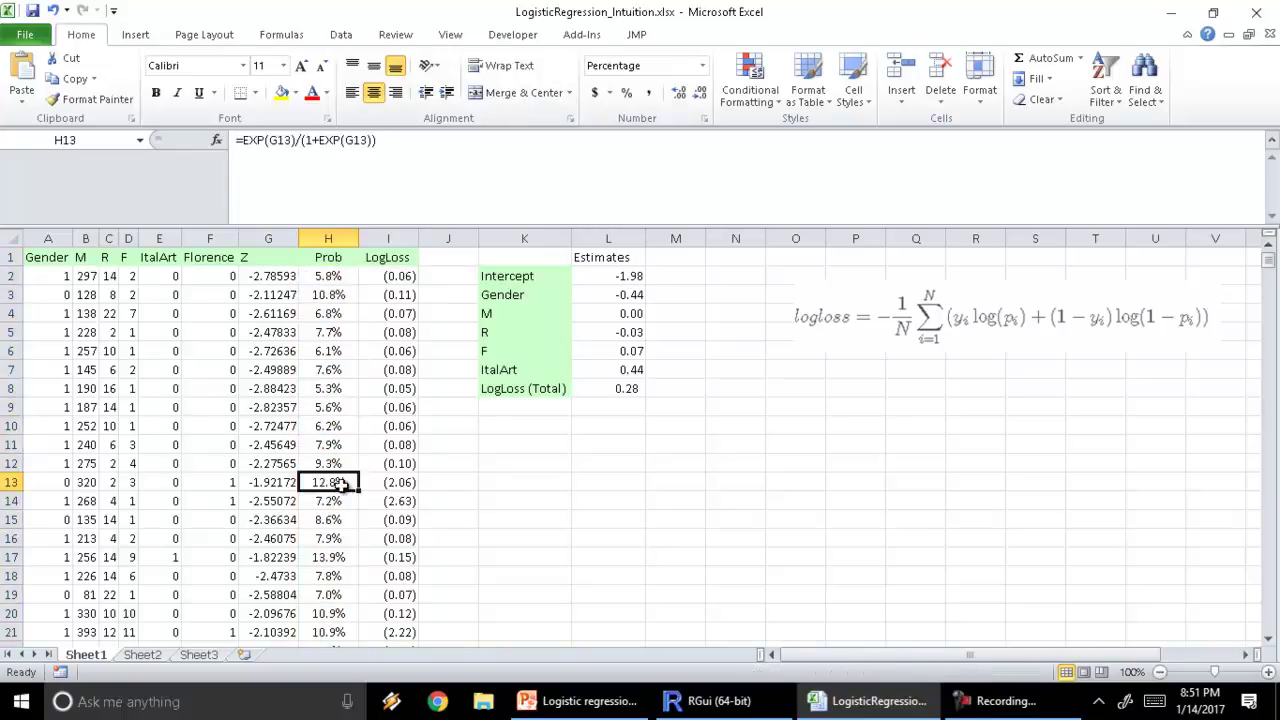
# Step: Review the total log loss in L8 and the estimates in L2:L7, and switch to RGui
pyautogui.click(628, 391)
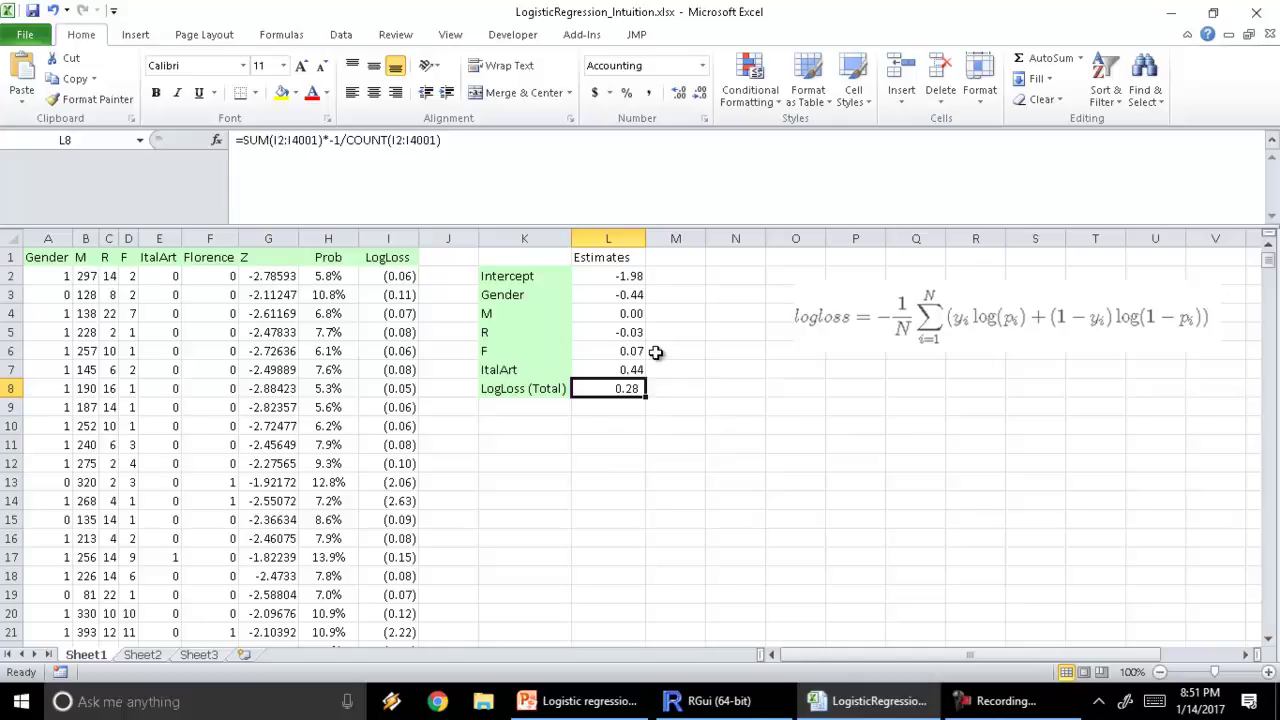
pyautogui.moveTo(614, 276); pyautogui.dragTo(618, 372)
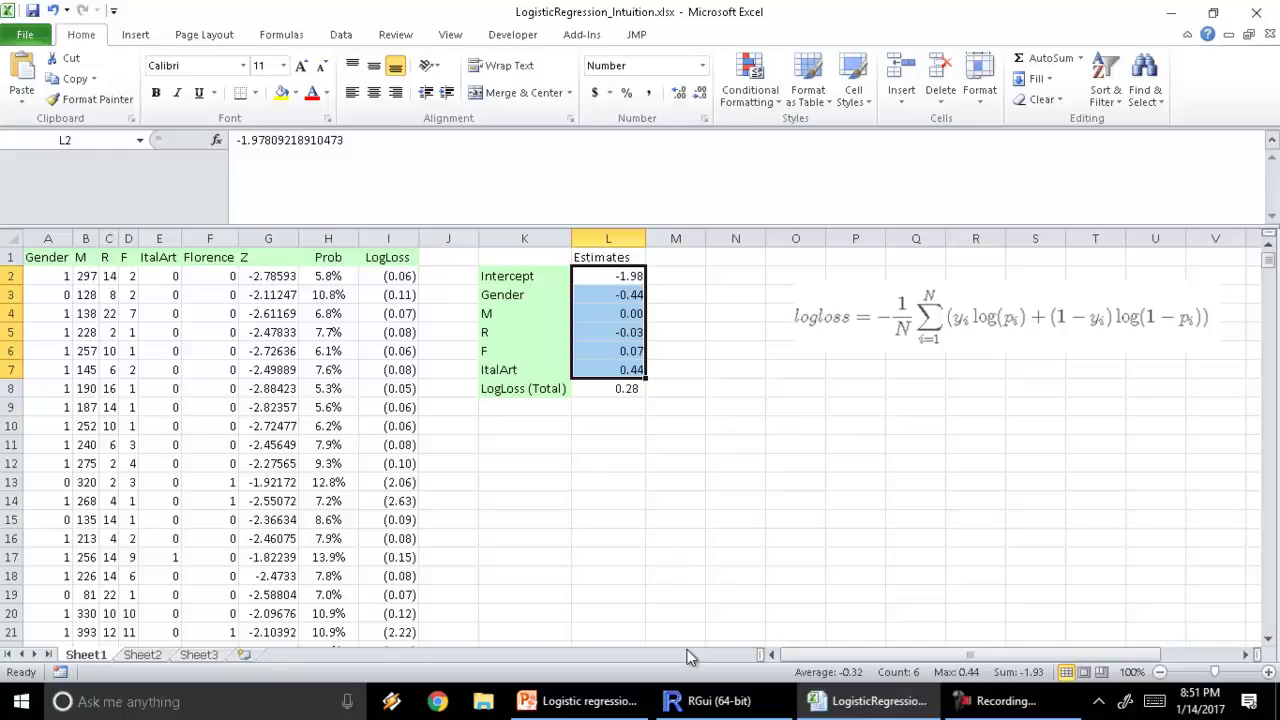
pyautogui.moveTo(713, 703)
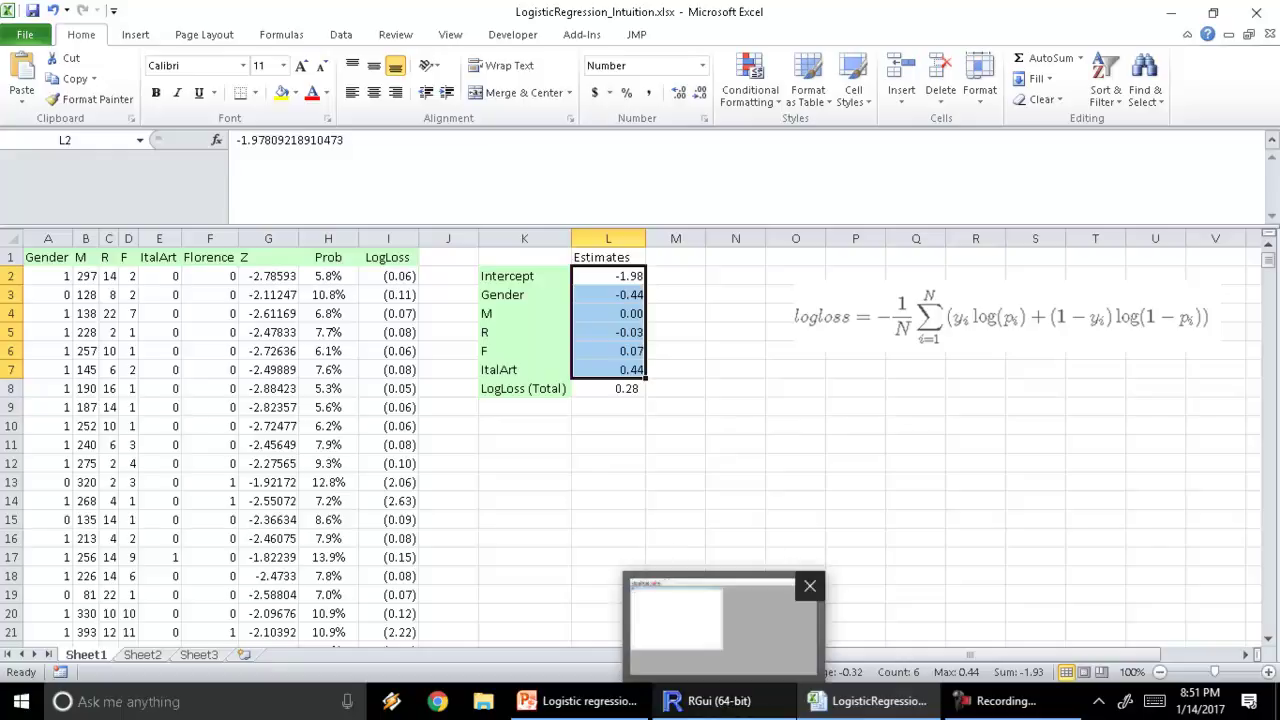
pyautogui.click(713, 701)
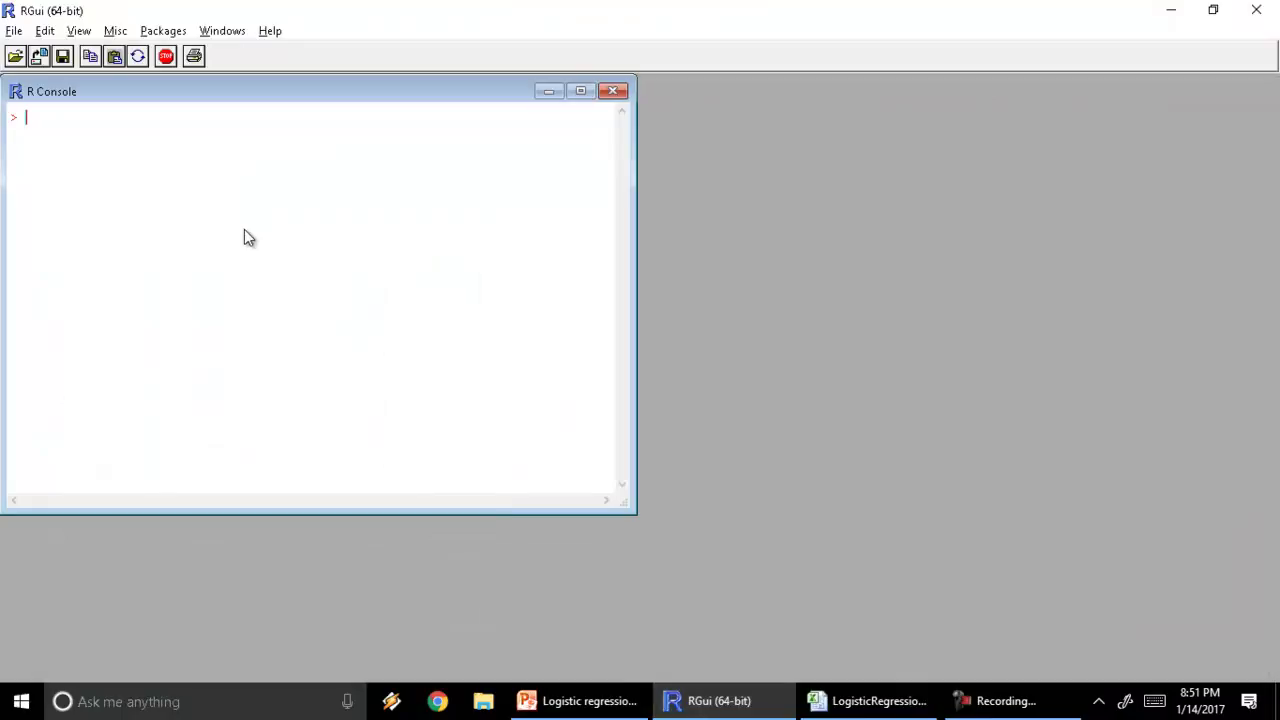
# Step: Launch Rattle from the R console with library(rattle) and rattle(), and open the file chooser for its spreadsheet source
pyautogui.write('library(rattle)')
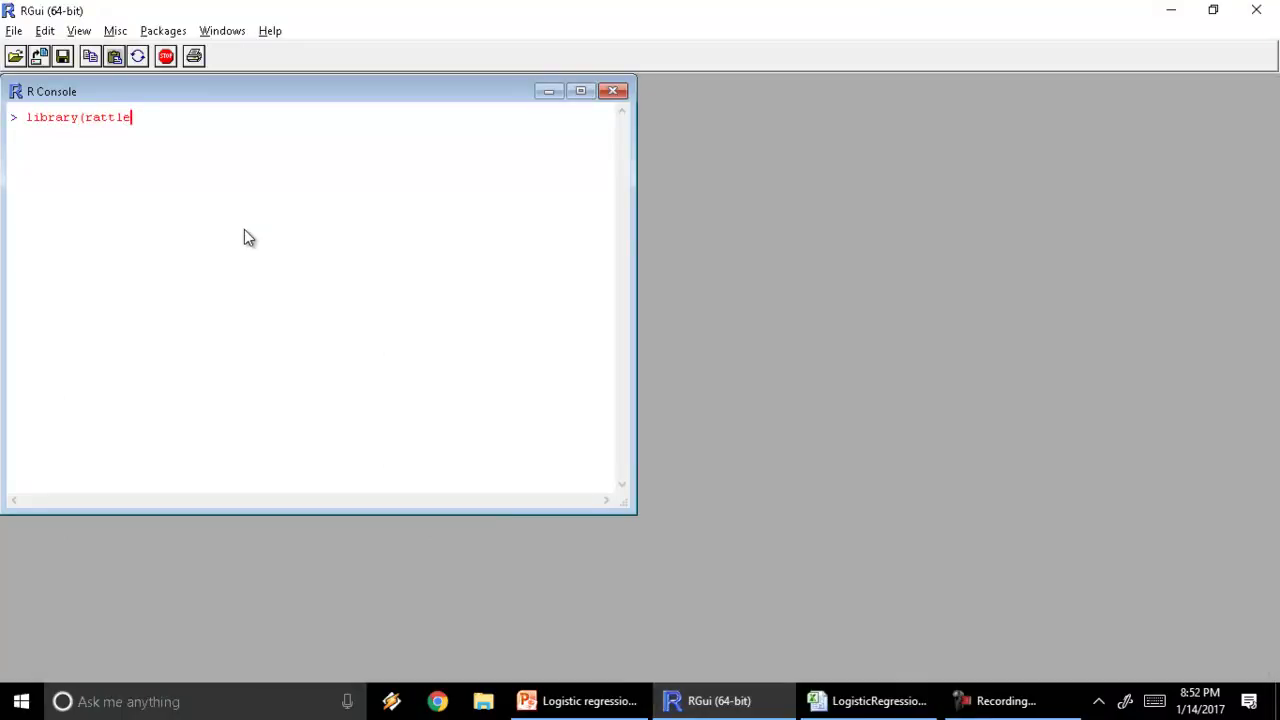
pyautogui.press('Return')
pyautogui.write('rattle()')
pyautogui.press('Return')
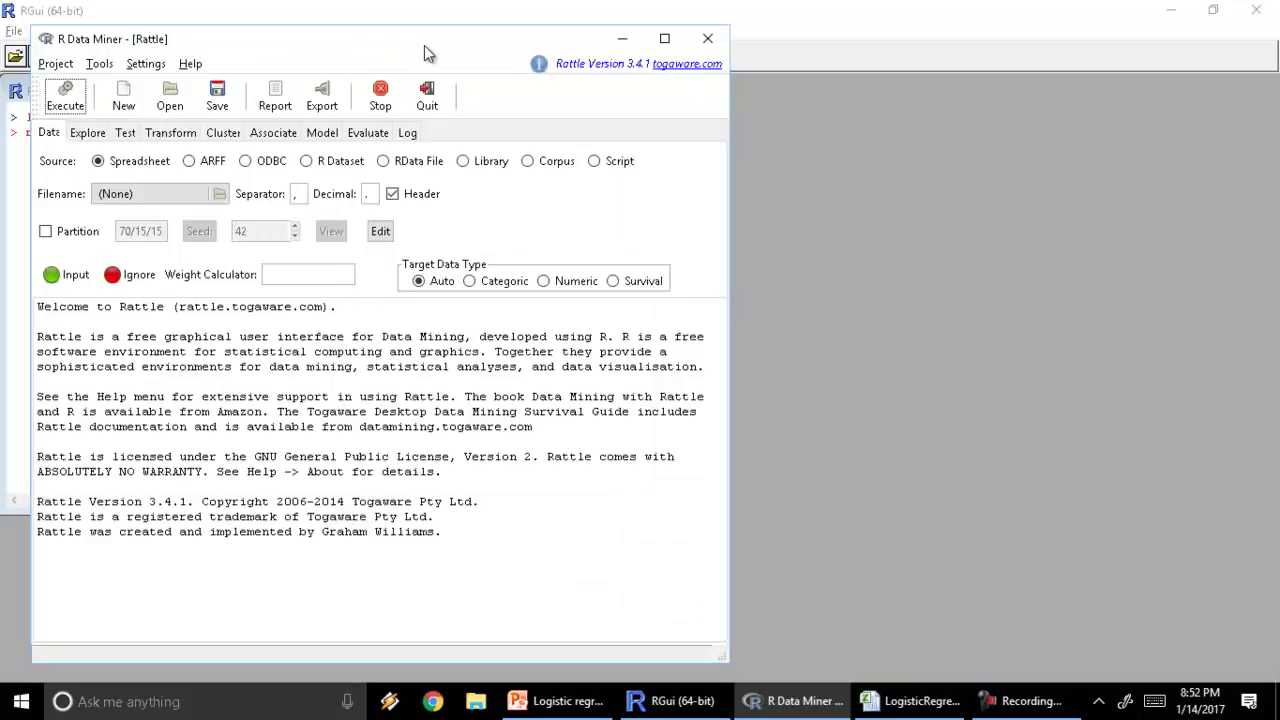
pyautogui.doubleClick(424, 48)
pyautogui.click(125, 161)
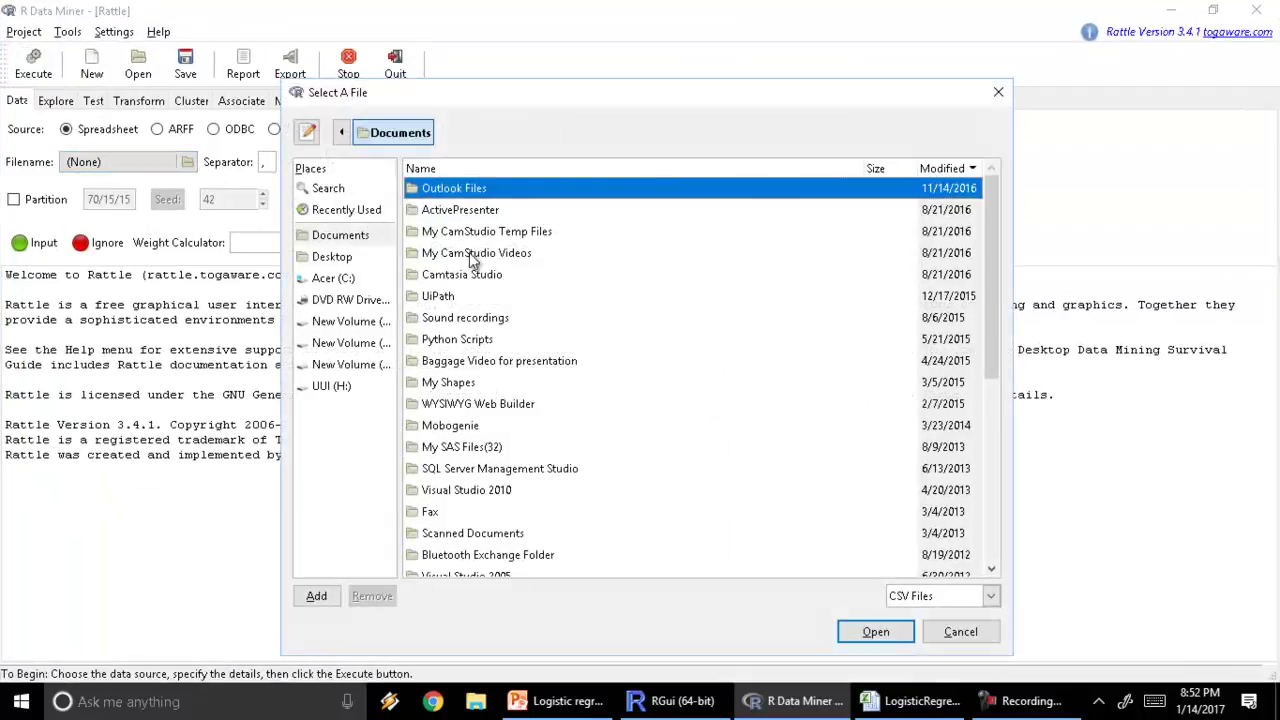
pyautogui.click(358, 342)
pyautogui.click(336, 321)
pyautogui.click(354, 343)
pyautogui.click(447, 363)
pyautogui.write('v')
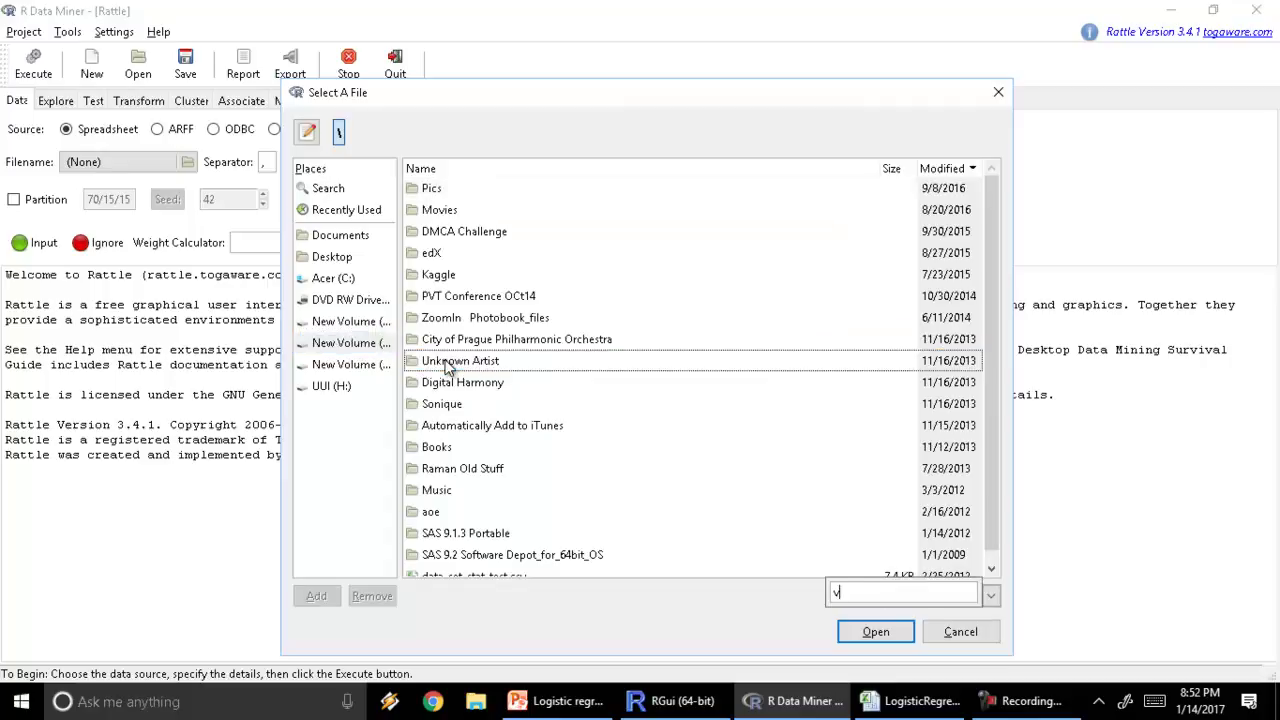
pyautogui.write('id')
pyautogui.click(495, 340)
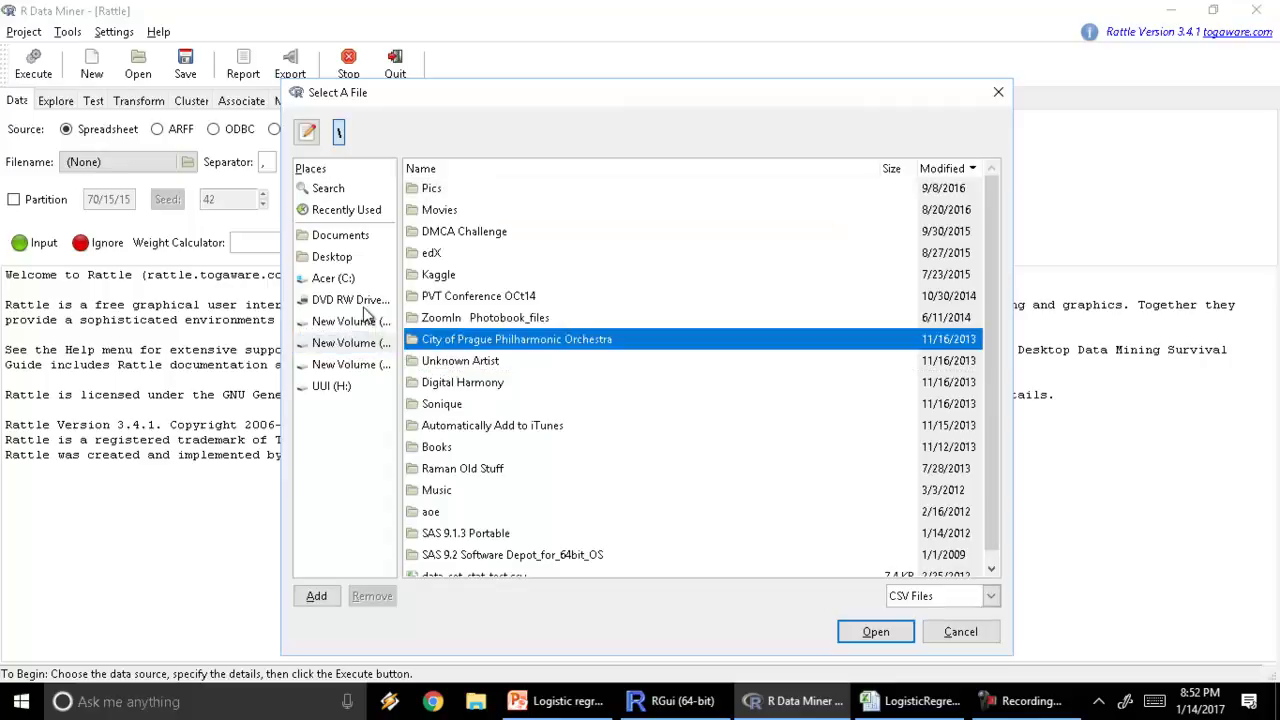
# Step: Load Charles Book Club - Case Study.csv from the Videos tutorials folder as the Rattle data set
pyautogui.click(358, 321)
pyautogui.click(445, 390)
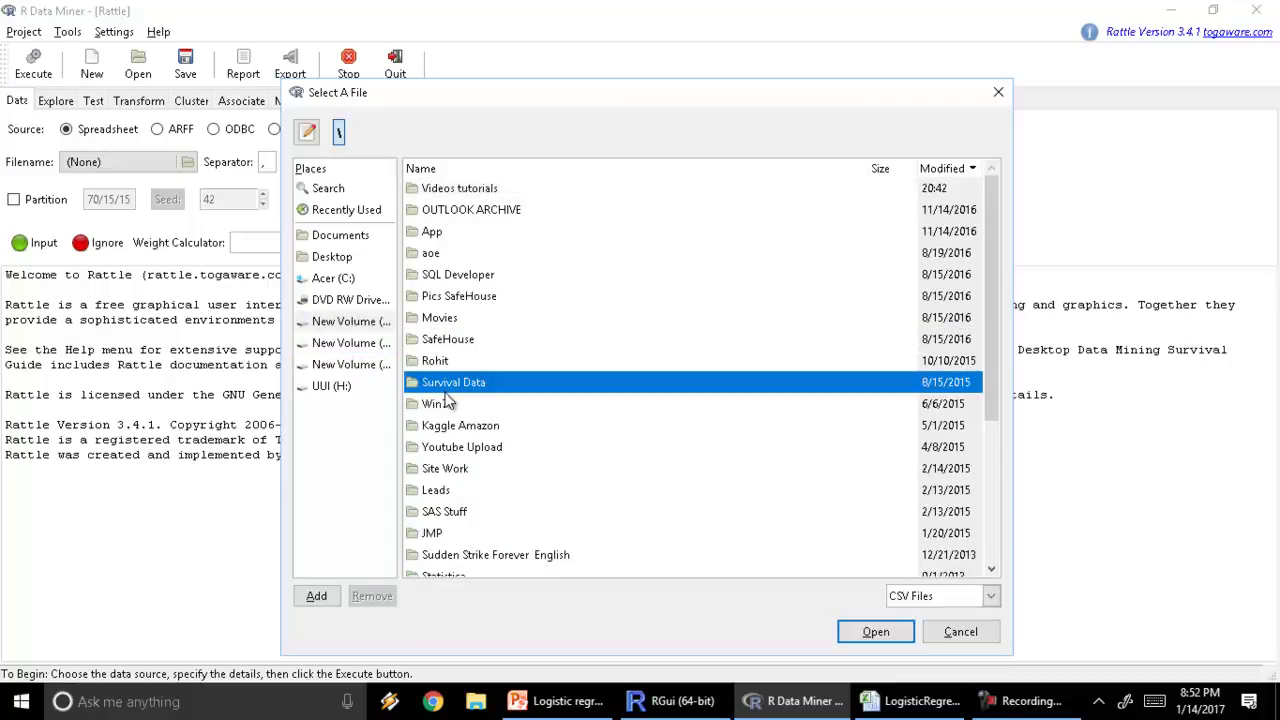
pyautogui.write('v')
pyautogui.press('Return')
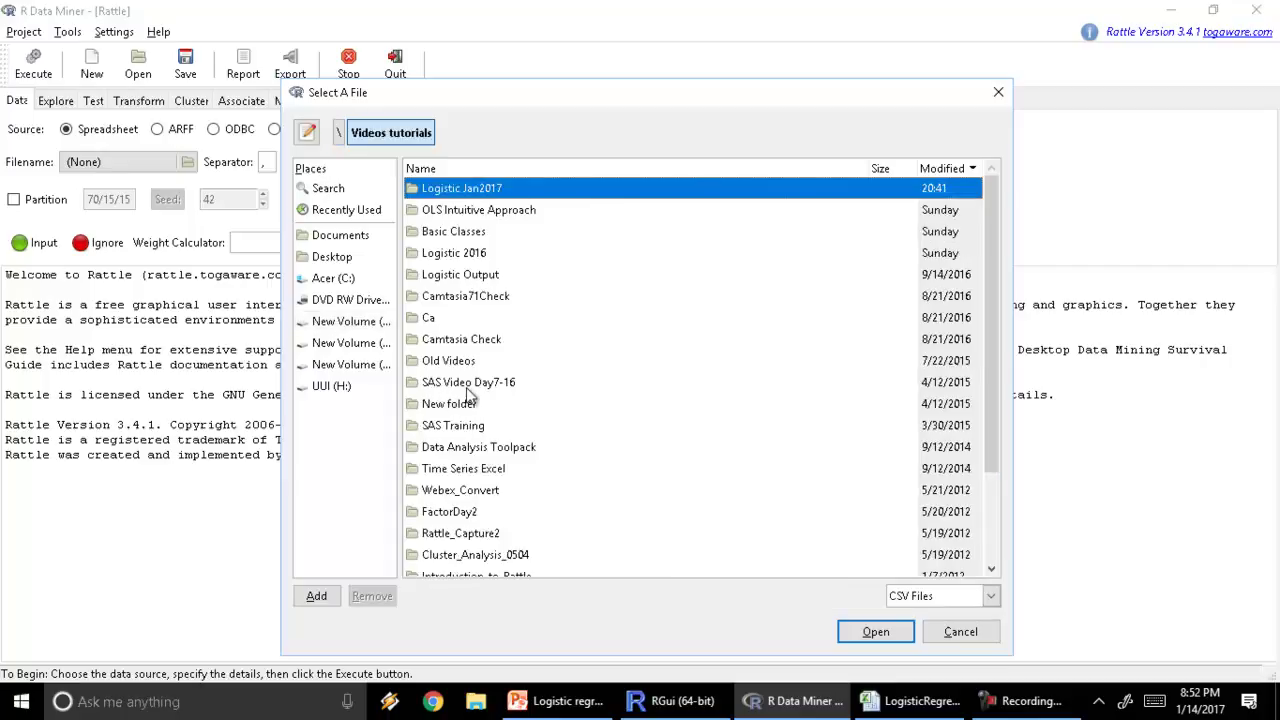
pyautogui.scroll(-2, 450, 400)
pyautogui.click(516, 479)
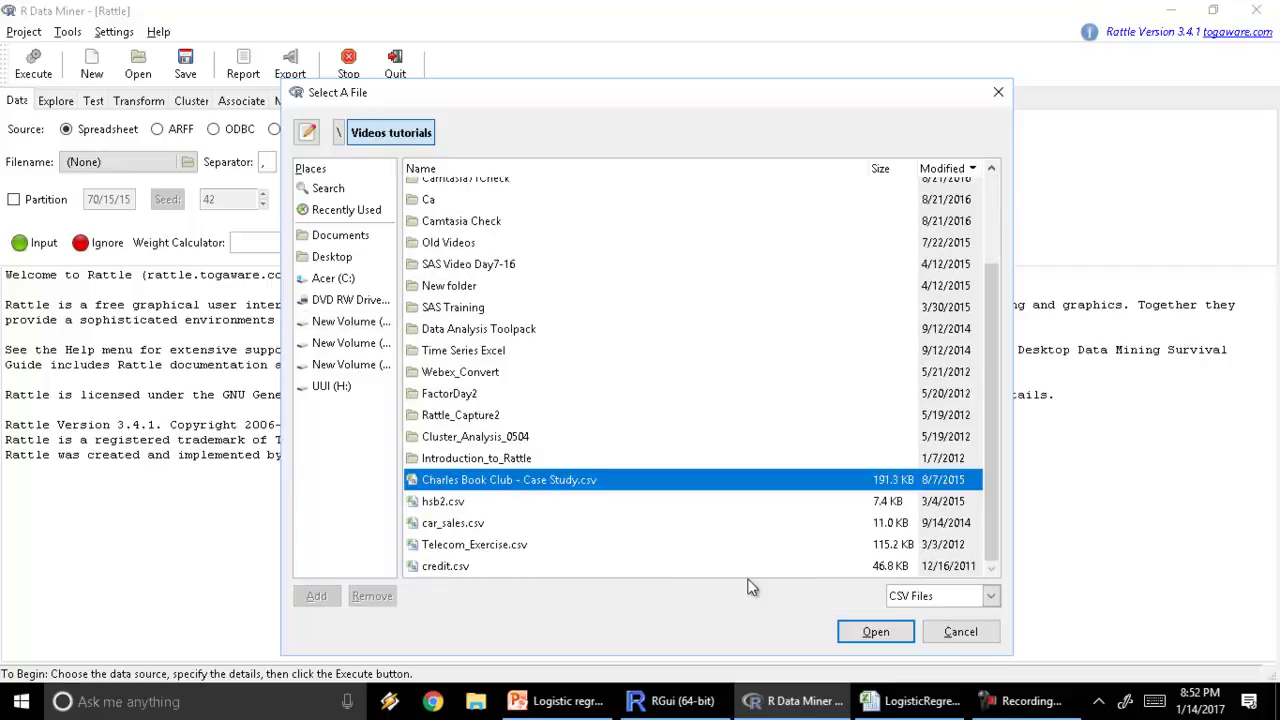
pyautogui.click(880, 631)
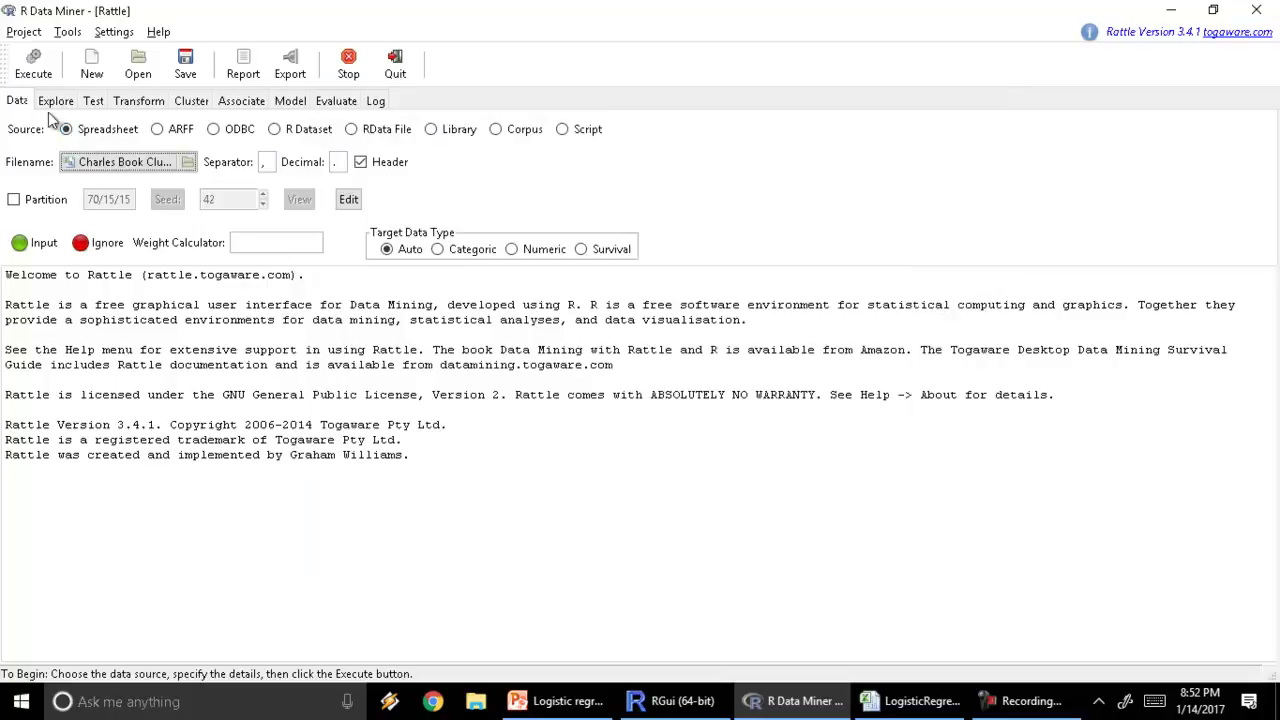
pyautogui.click(30, 65)
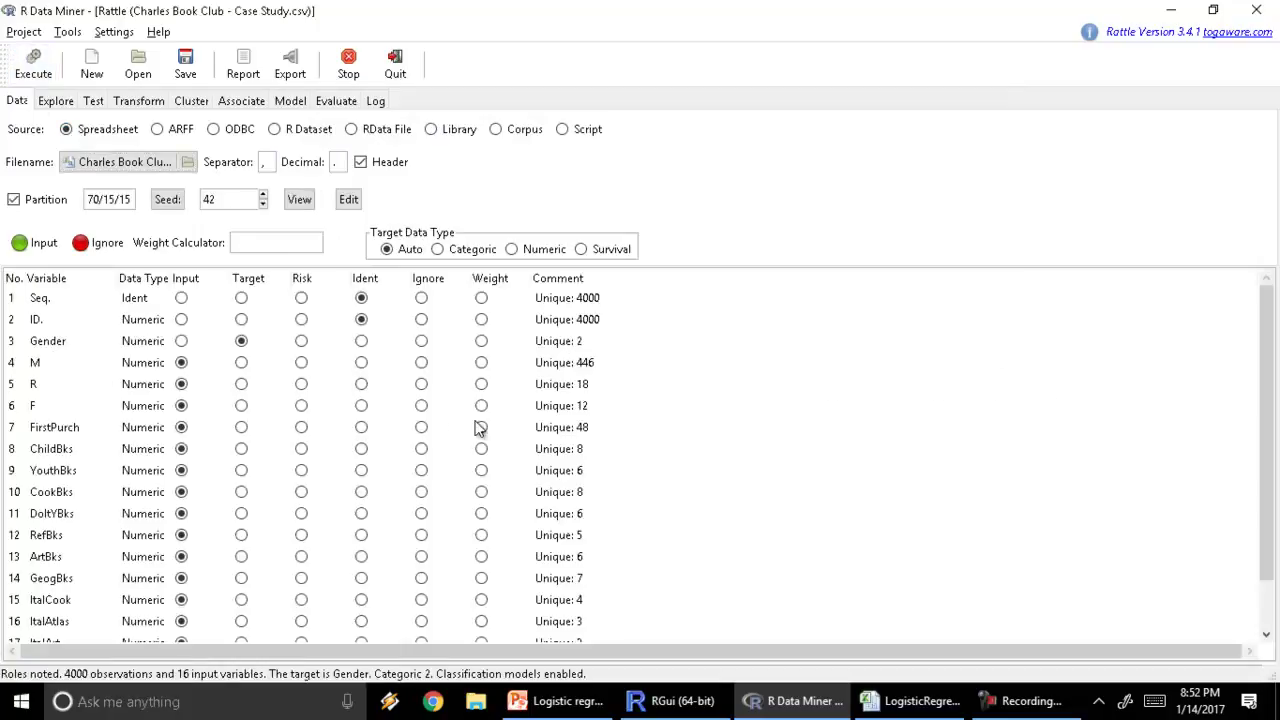
# Step: Compare the loaded variables with the columns in the Excel workbook and change Gender's role to Input
pyautogui.scroll(-1, 113, 372)
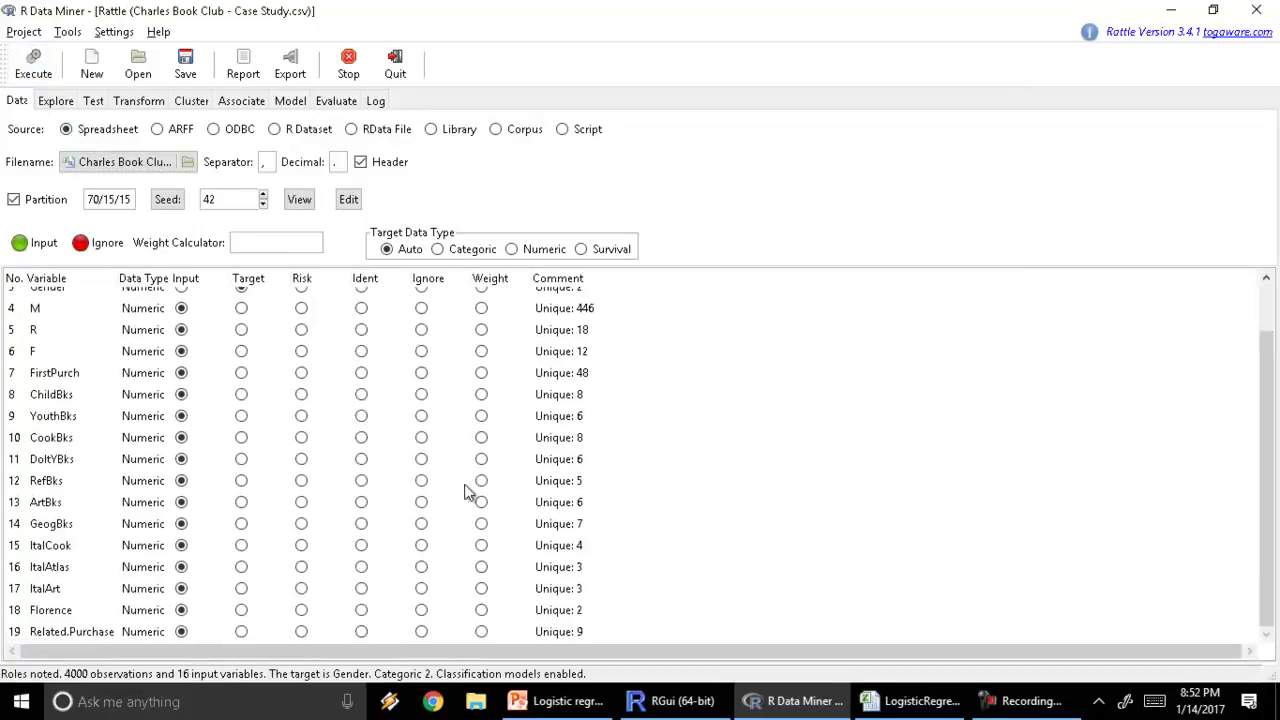
pyautogui.click(885, 701)
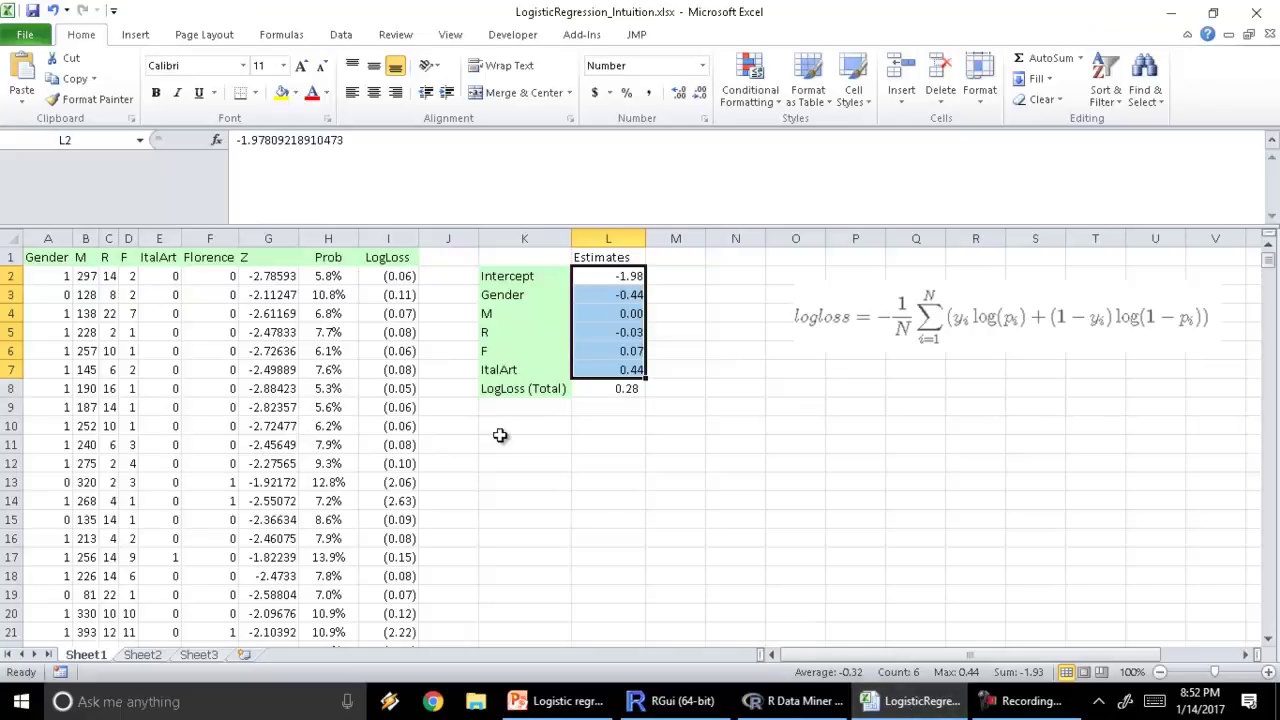
pyautogui.click(775, 705)
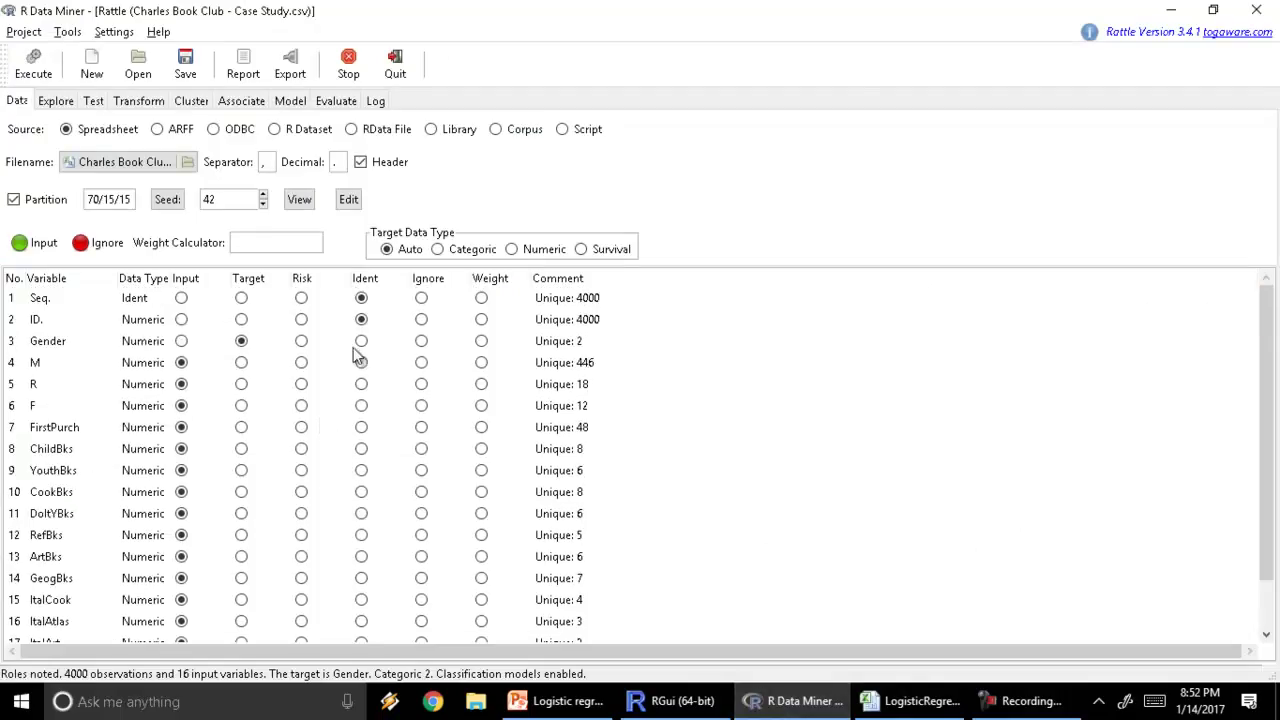
pyautogui.click(181, 342)
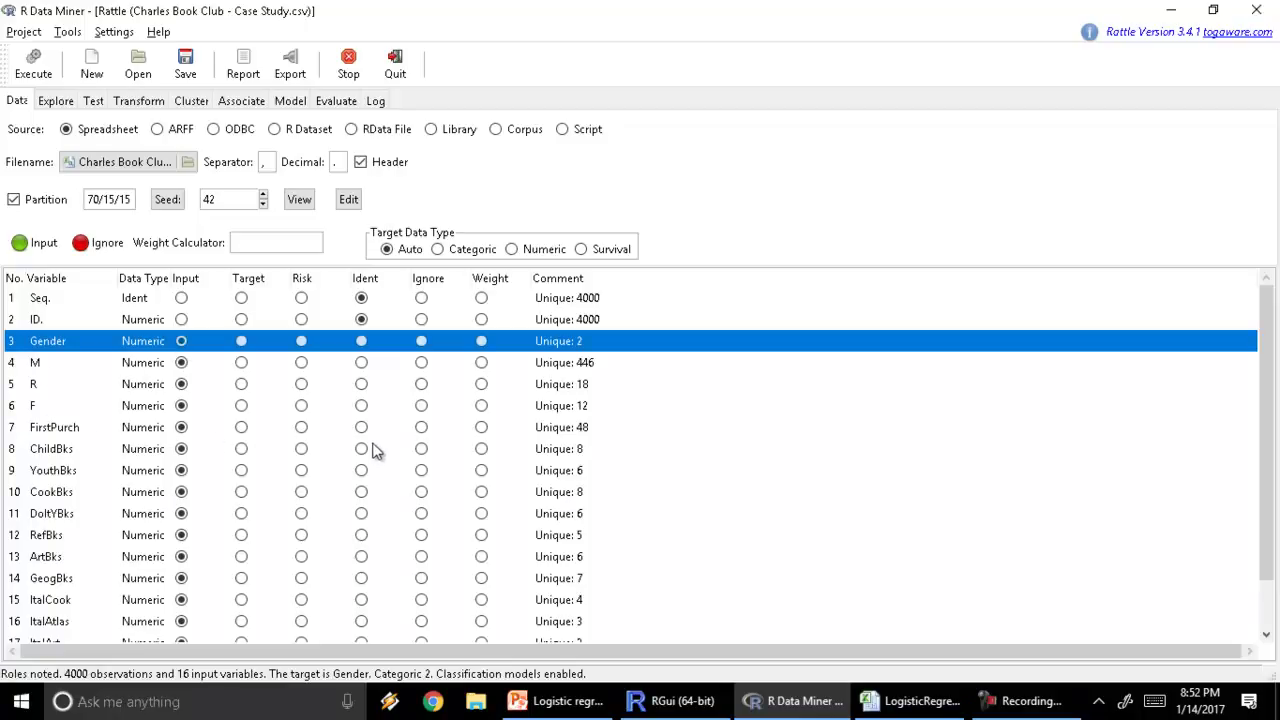
# Step: Set every variable from FirstPurch through ItalAtlas to Ignore
pyautogui.click(421, 428)
pyautogui.click(421, 449)
pyautogui.click(421, 470)
pyautogui.click(421, 491)
pyautogui.click(421, 513)
pyautogui.click(421, 535)
pyautogui.click(421, 556)
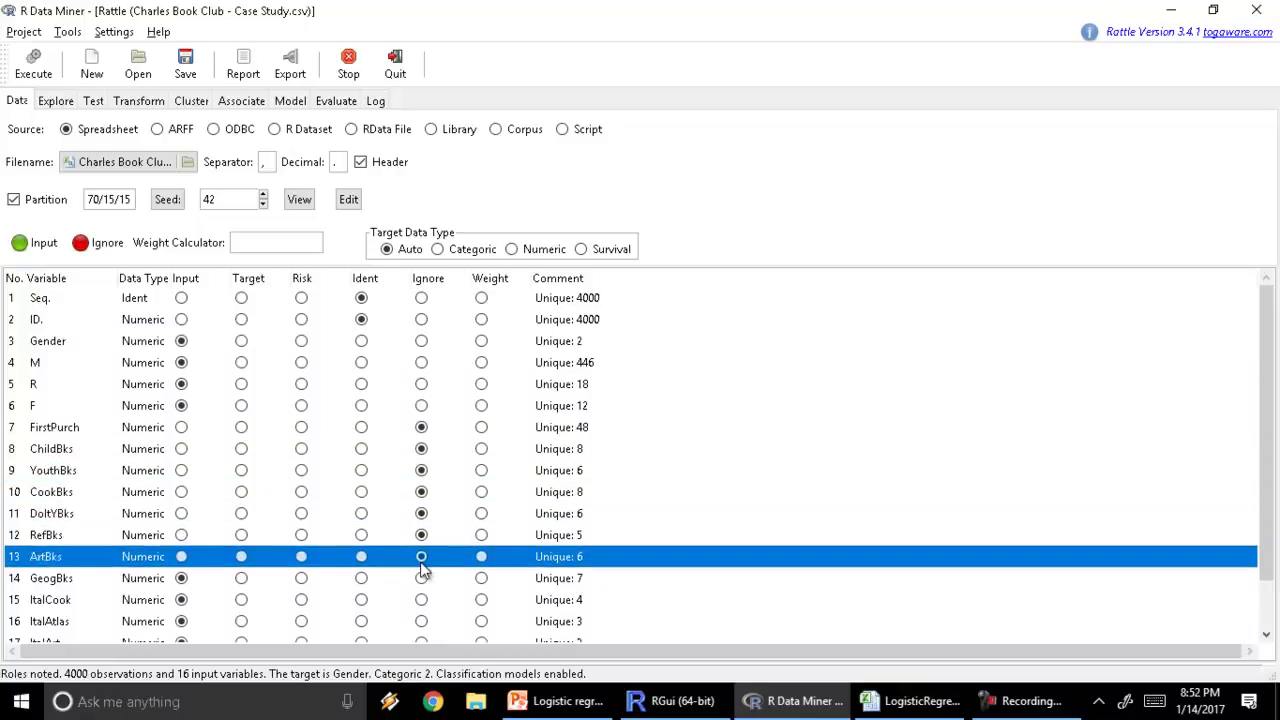
pyautogui.scroll(-1, 421, 567)
pyautogui.click(421, 526)
pyautogui.click(423, 547)
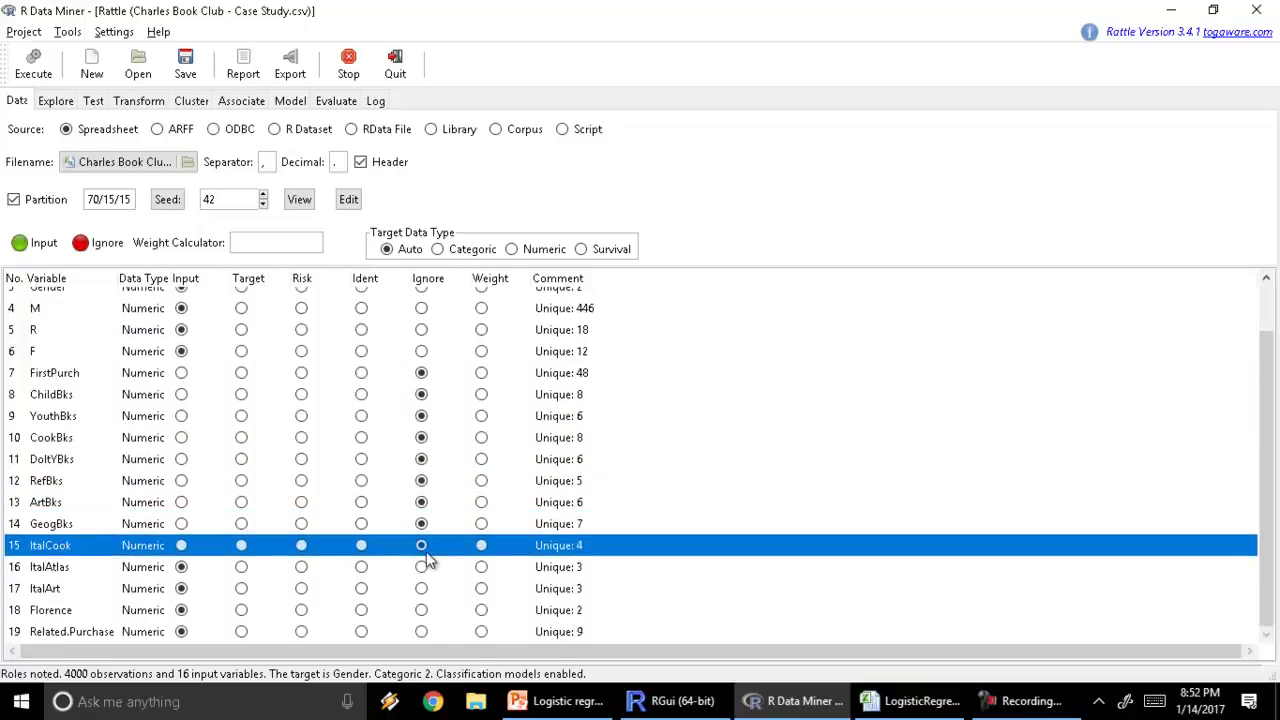
pyautogui.click(422, 568)
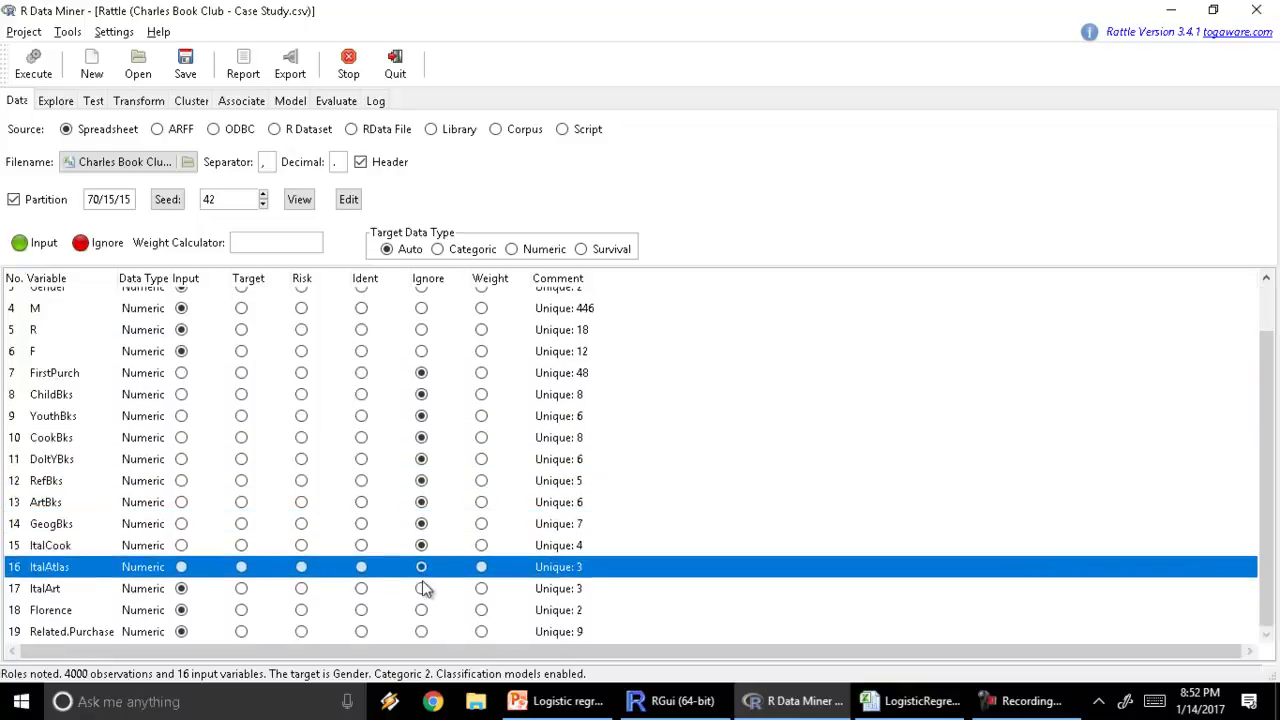
# Step: Make Florence the target variable and ignore Related.Purchase, checking the chosen roles against the Excel workbook
pyautogui.click(241, 610)
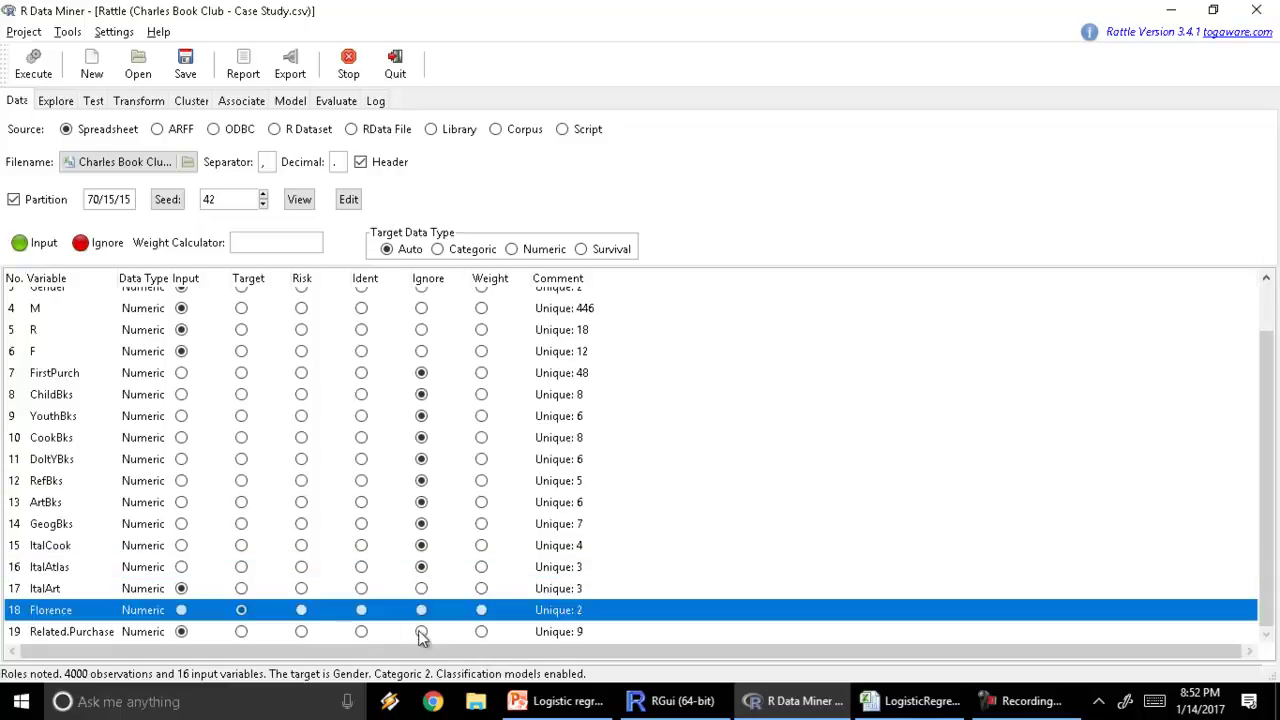
pyautogui.click(421, 631)
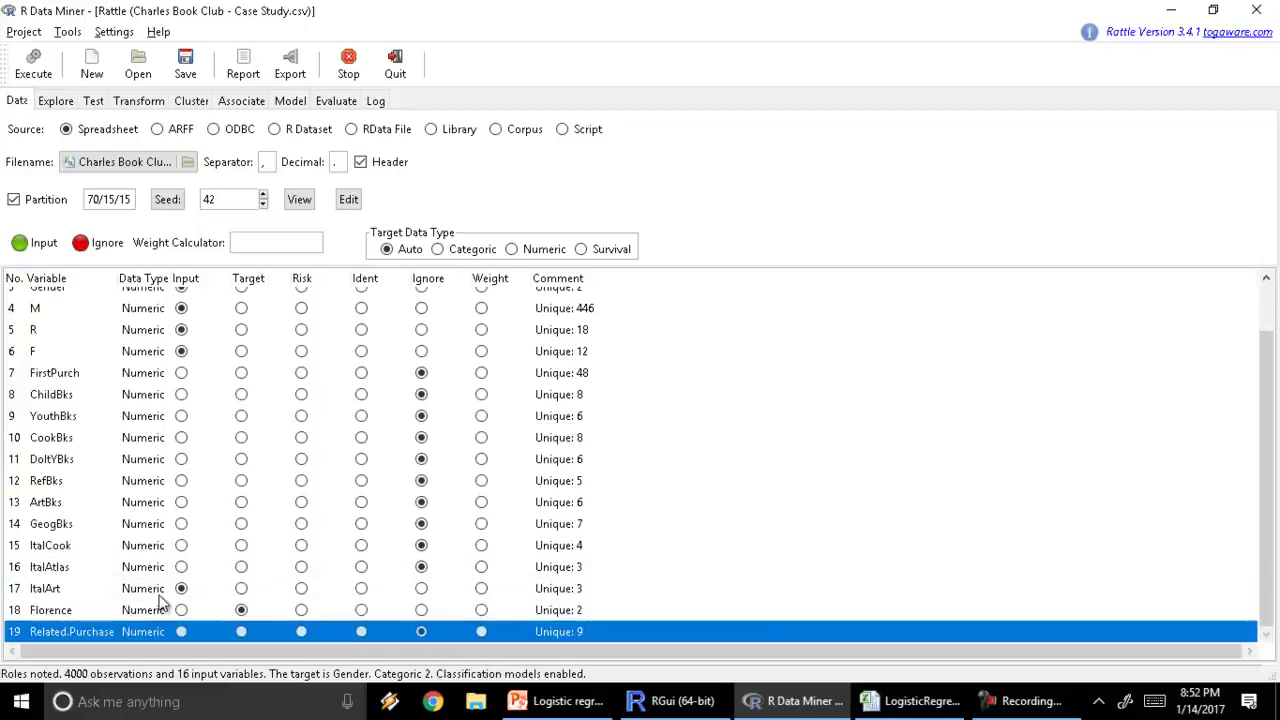
pyautogui.scroll(1, 157, 575)
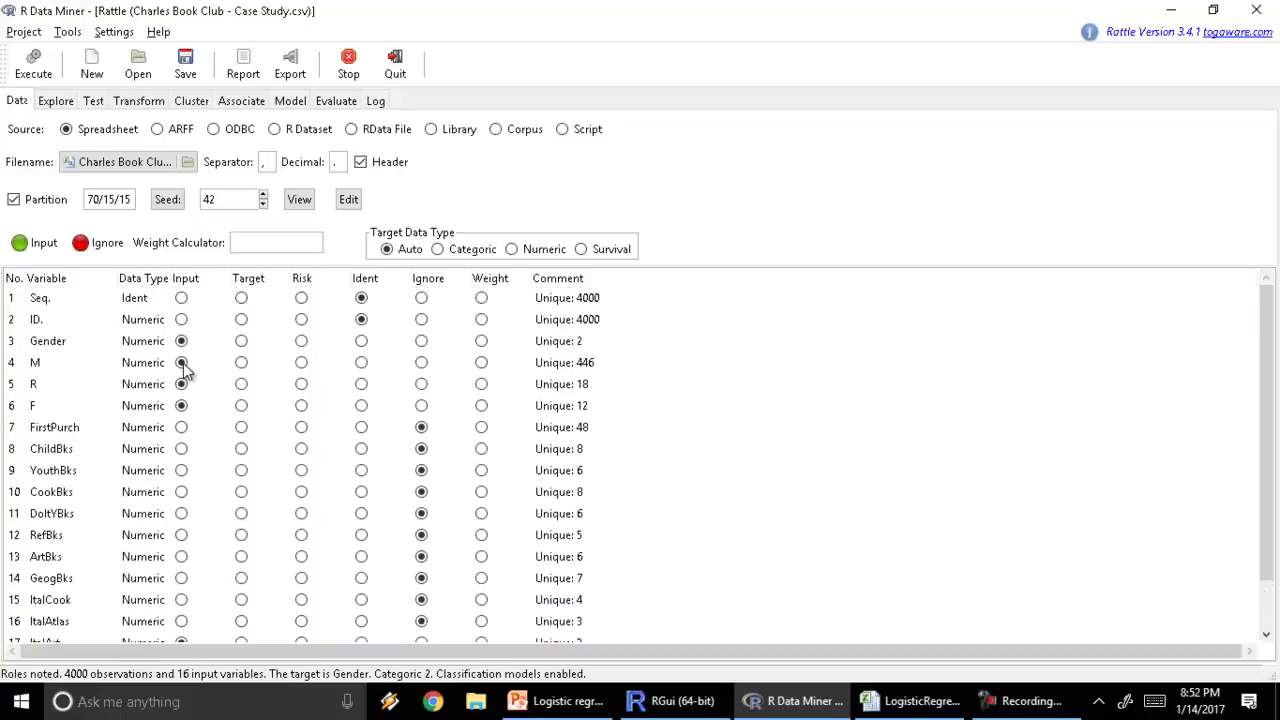
pyautogui.hotkey('alt', 'Tab')
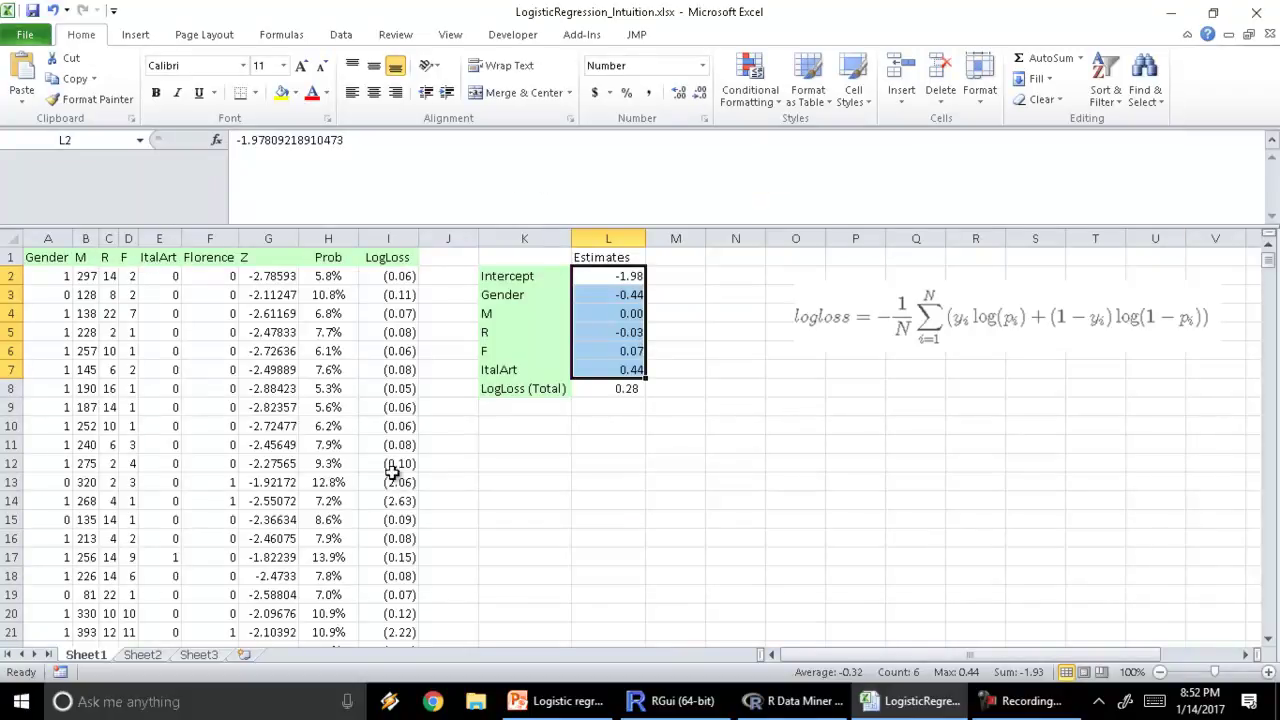
pyautogui.click(805, 701)
pyautogui.scroll(-2, 196, 535)
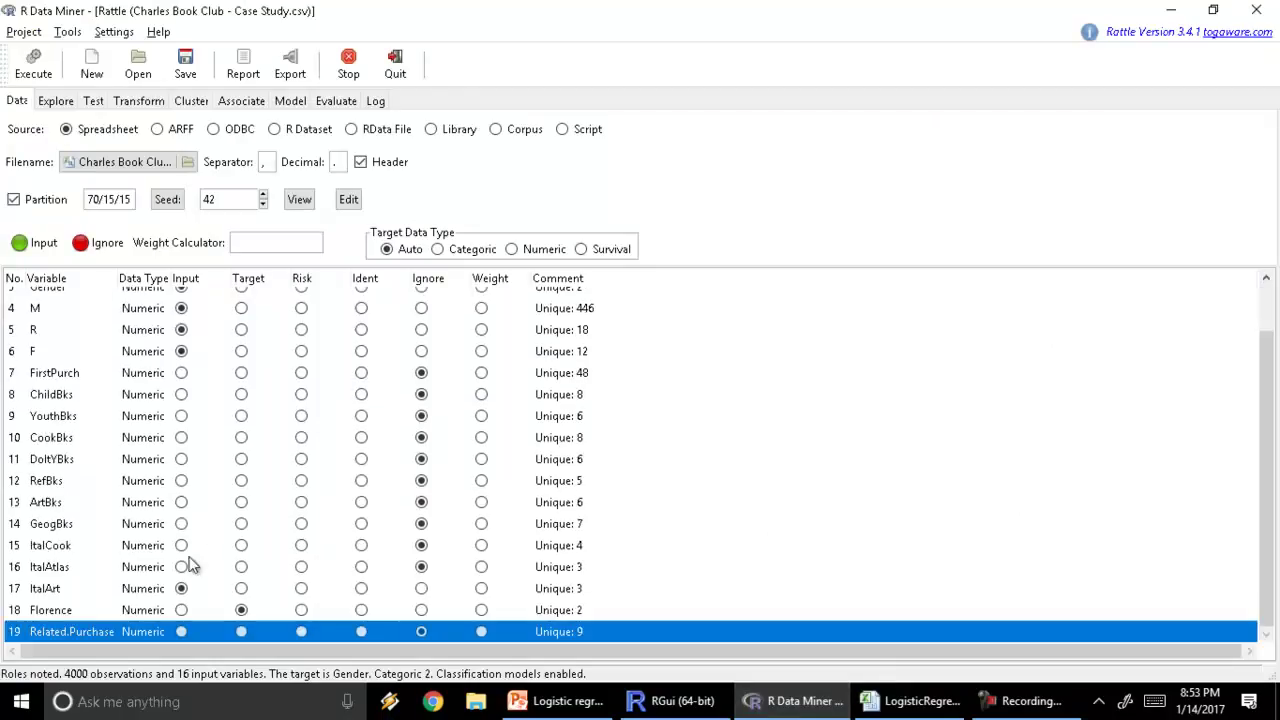
pyautogui.click(241, 610)
# Step: Apply the variable roles to the data set with partitioning turned off
pyautogui.click(33, 65)
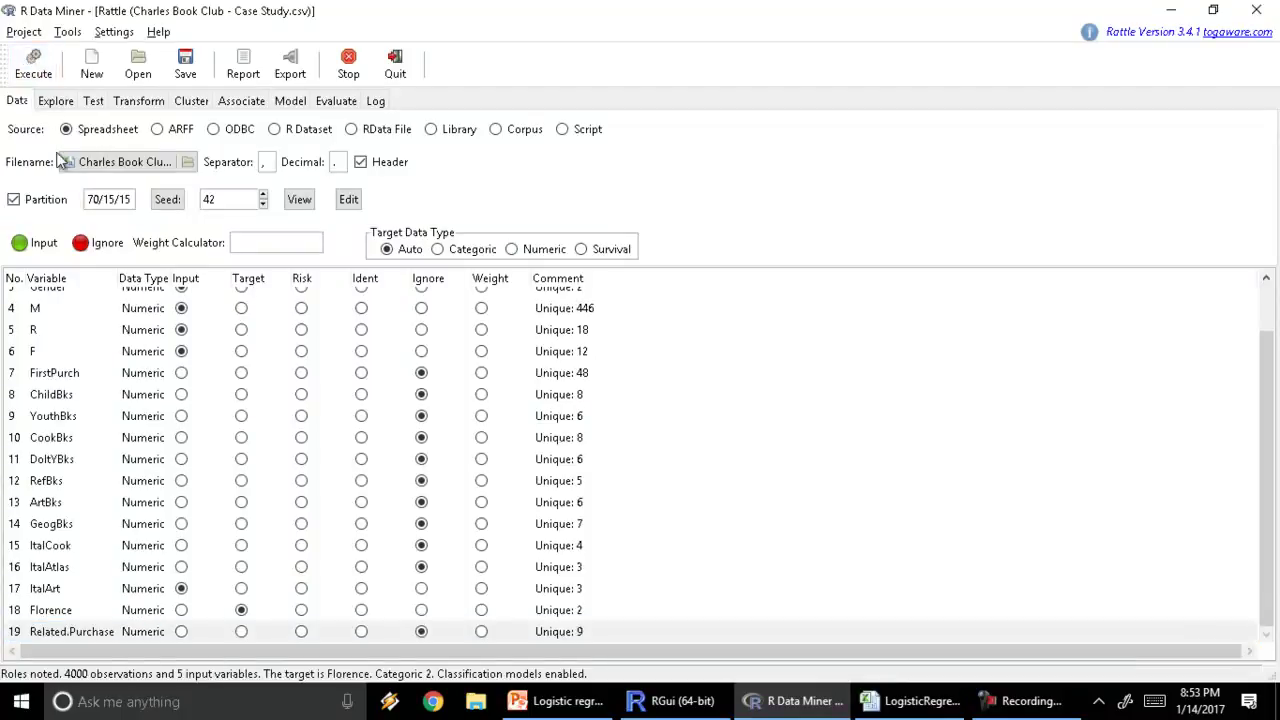
pyautogui.click(44, 200)
pyautogui.click(33, 65)
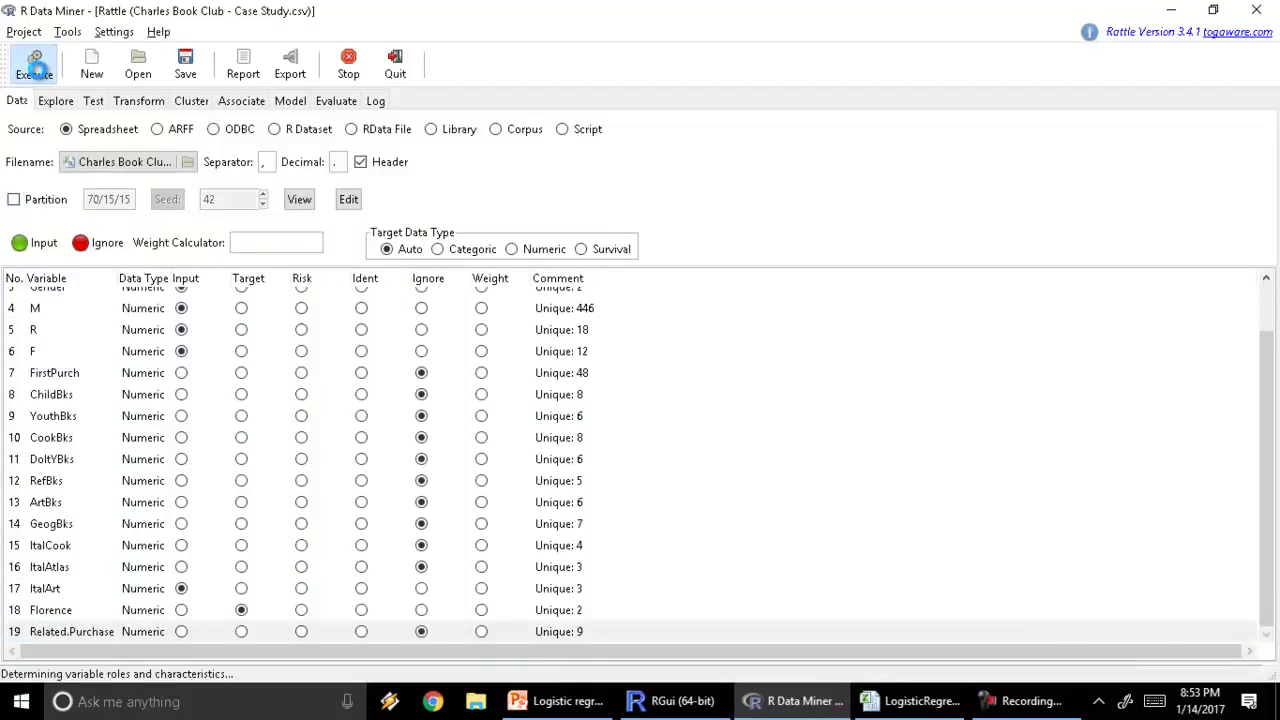
# Step: Build a linear model of the Logistic type for the Florence target
pyautogui.click(292, 102)
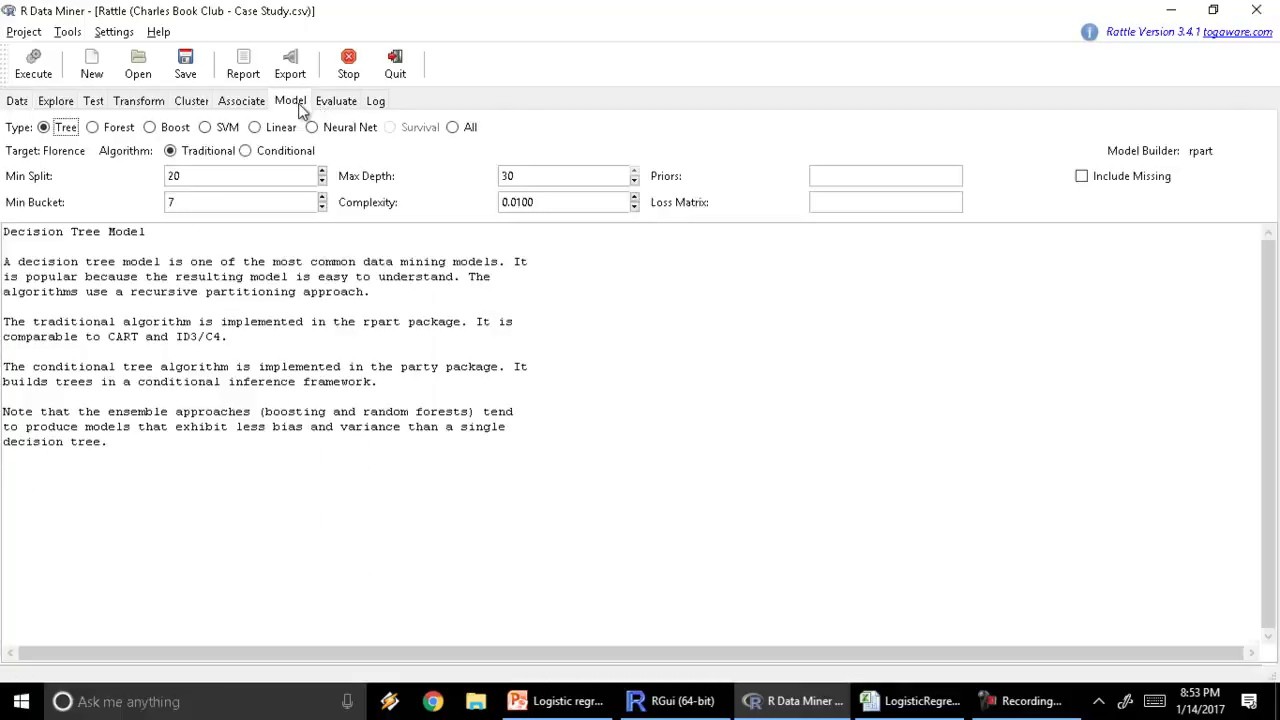
pyautogui.click(256, 128)
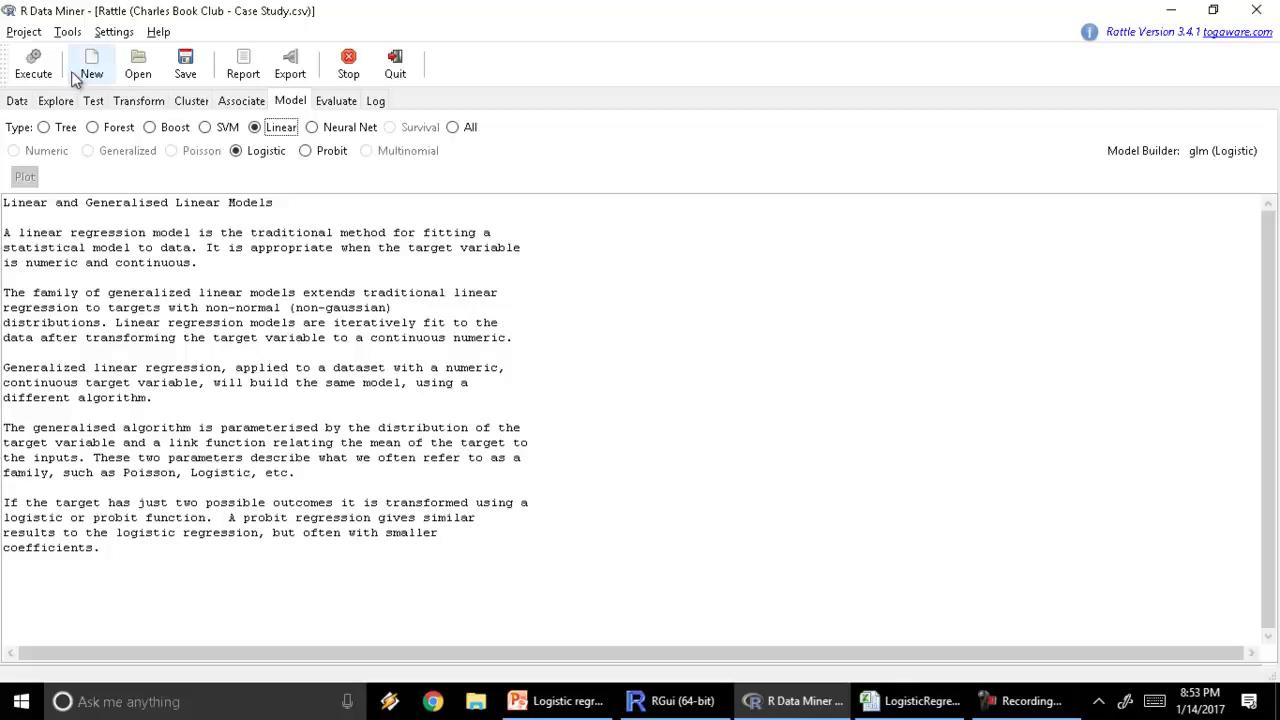
pyautogui.click(33, 62)
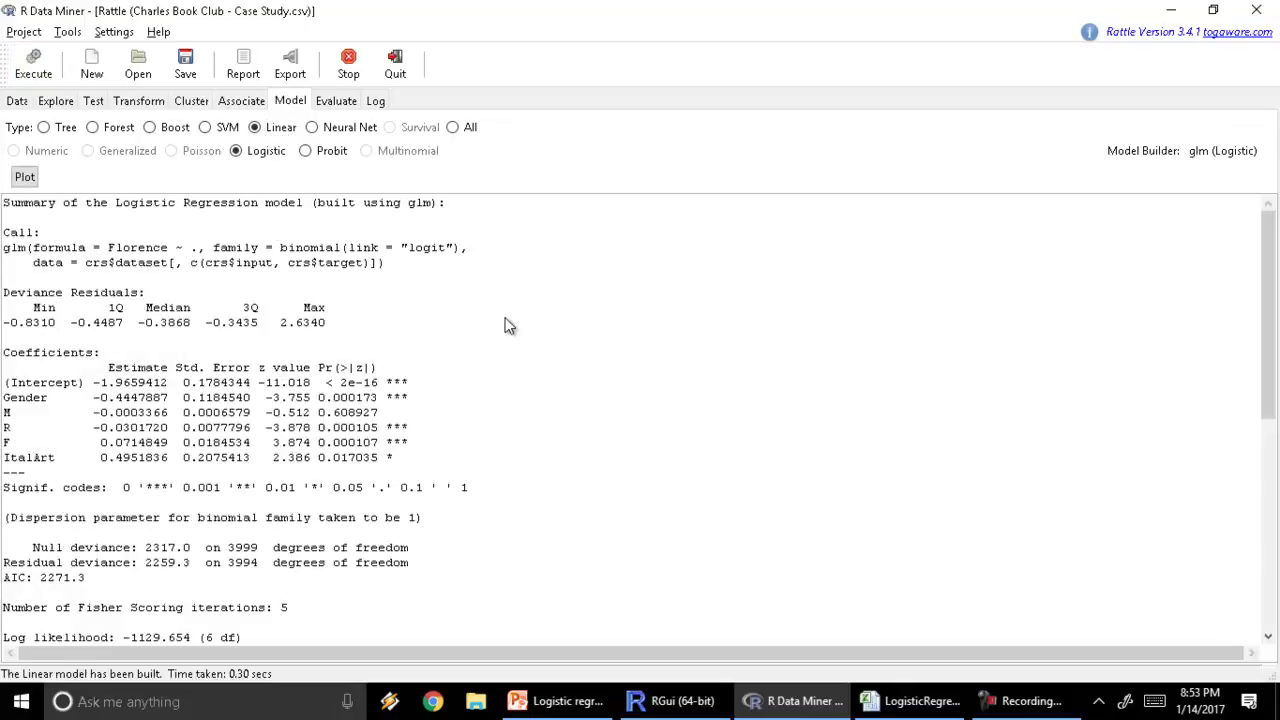
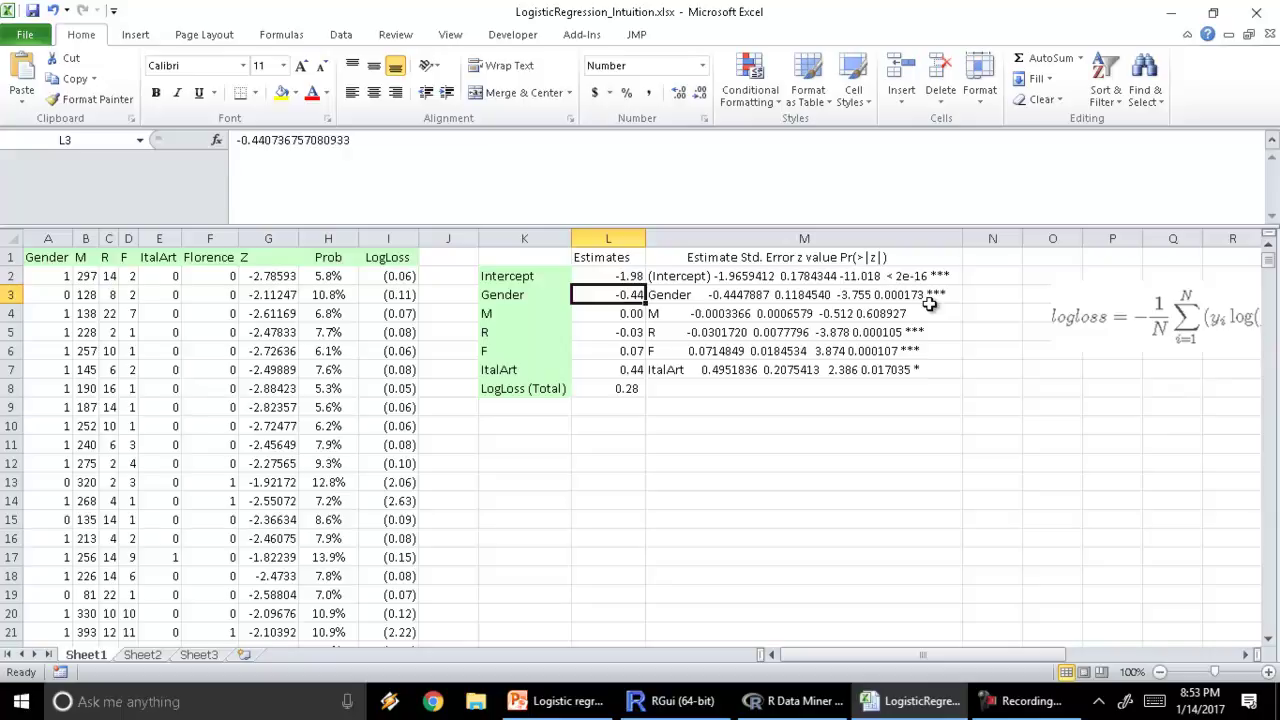
# Step: In the Excel workbook, compare the Solver estimates for M, R, F and ItalArt with the Rattle coefficients beside them
pyautogui.press('Down')
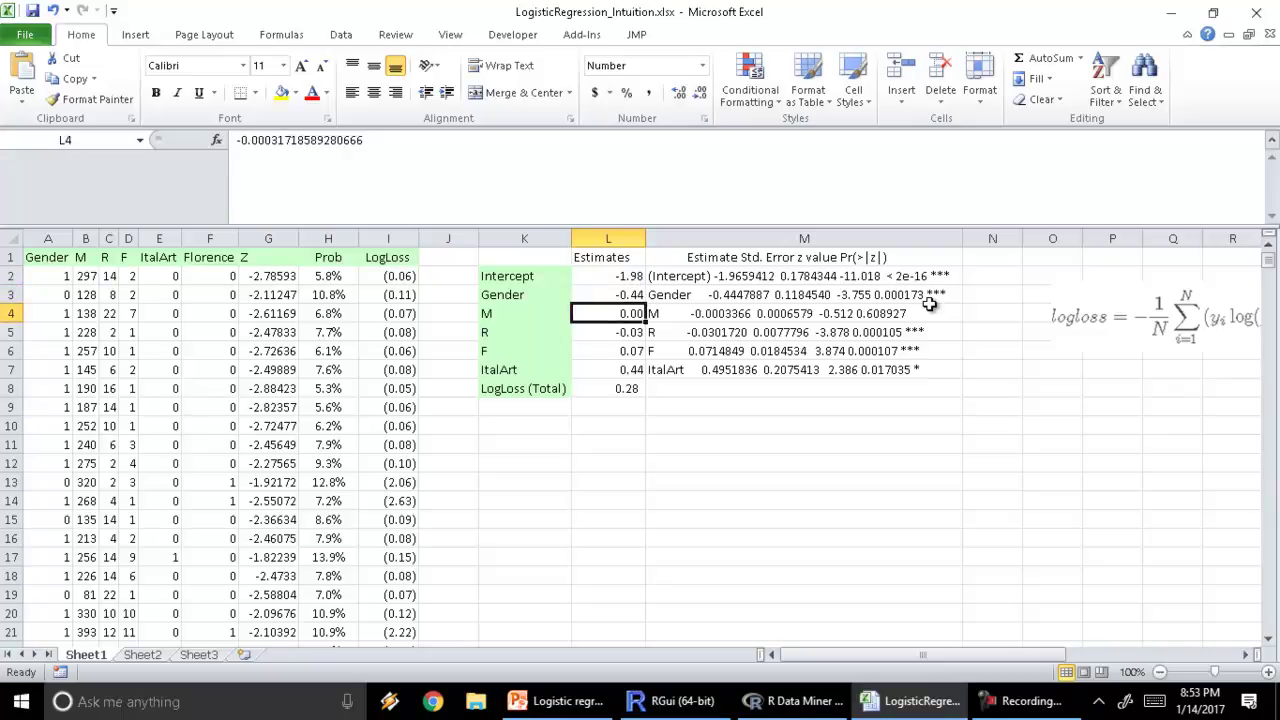
pyautogui.click(930, 312)
pyautogui.press('Left')
pyautogui.press('Down')
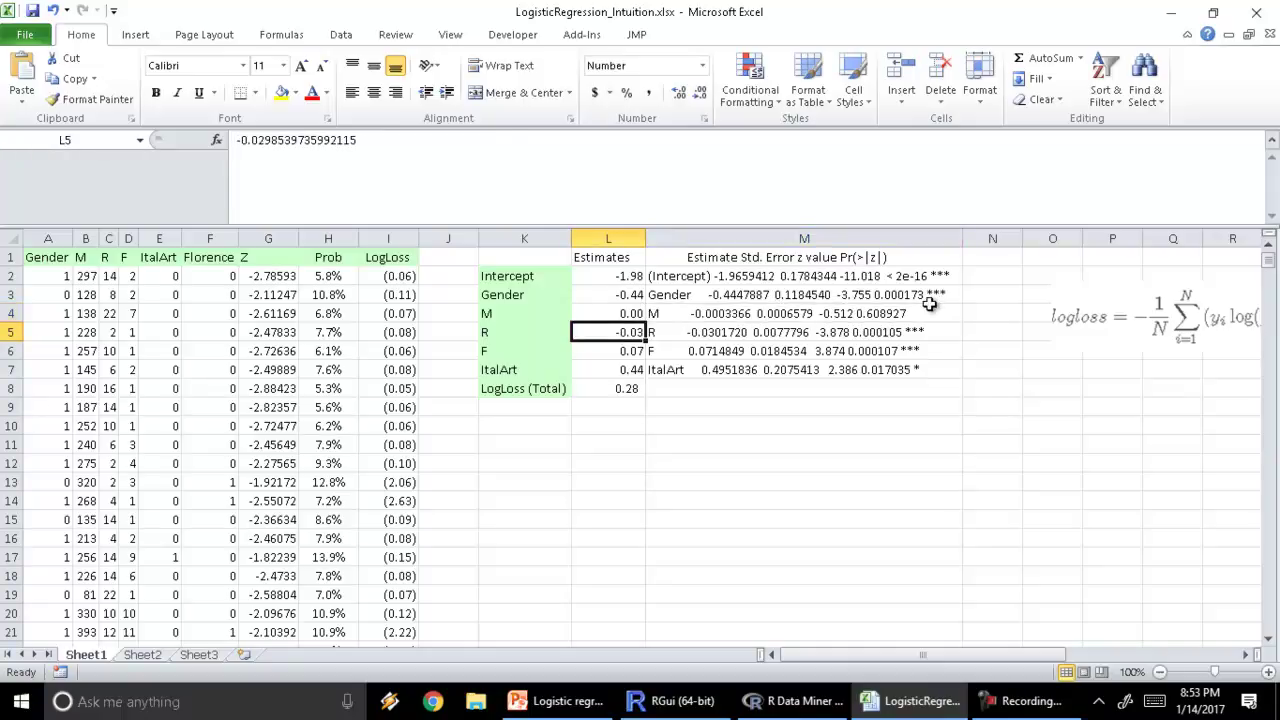
pyautogui.press('Right')
pyautogui.press('Left')
pyautogui.press('Down')
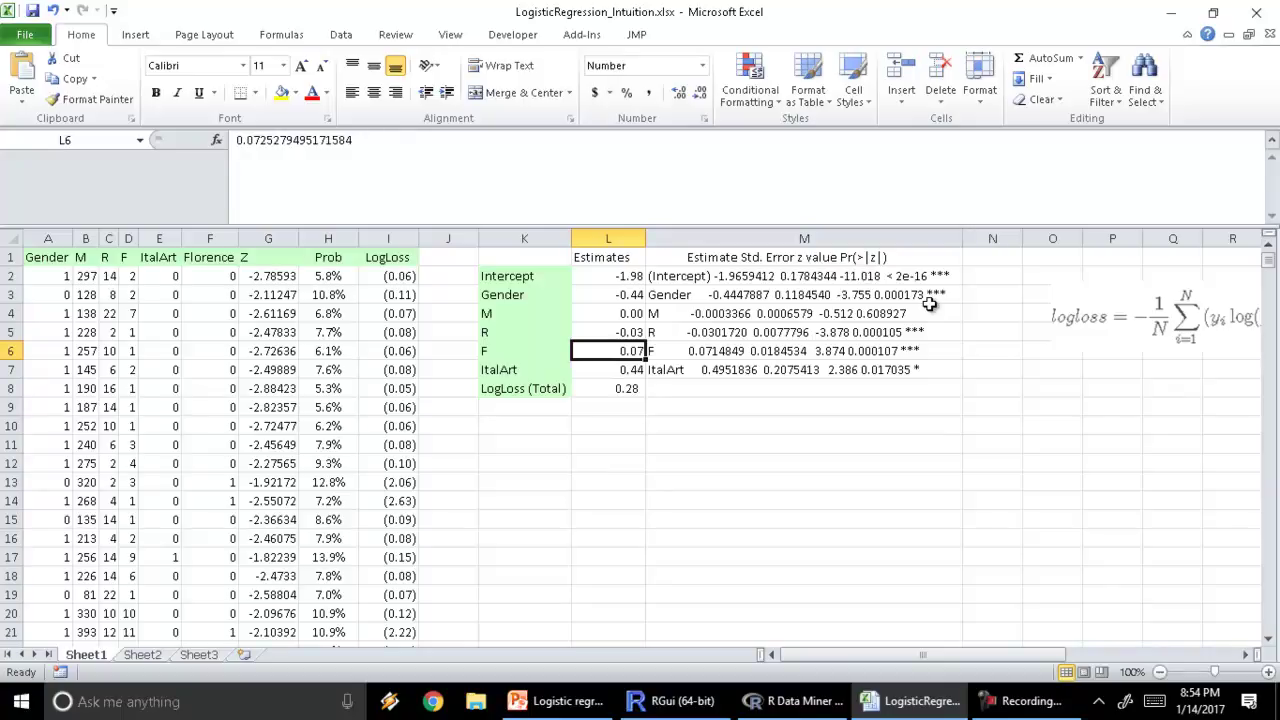
pyautogui.press('Right')
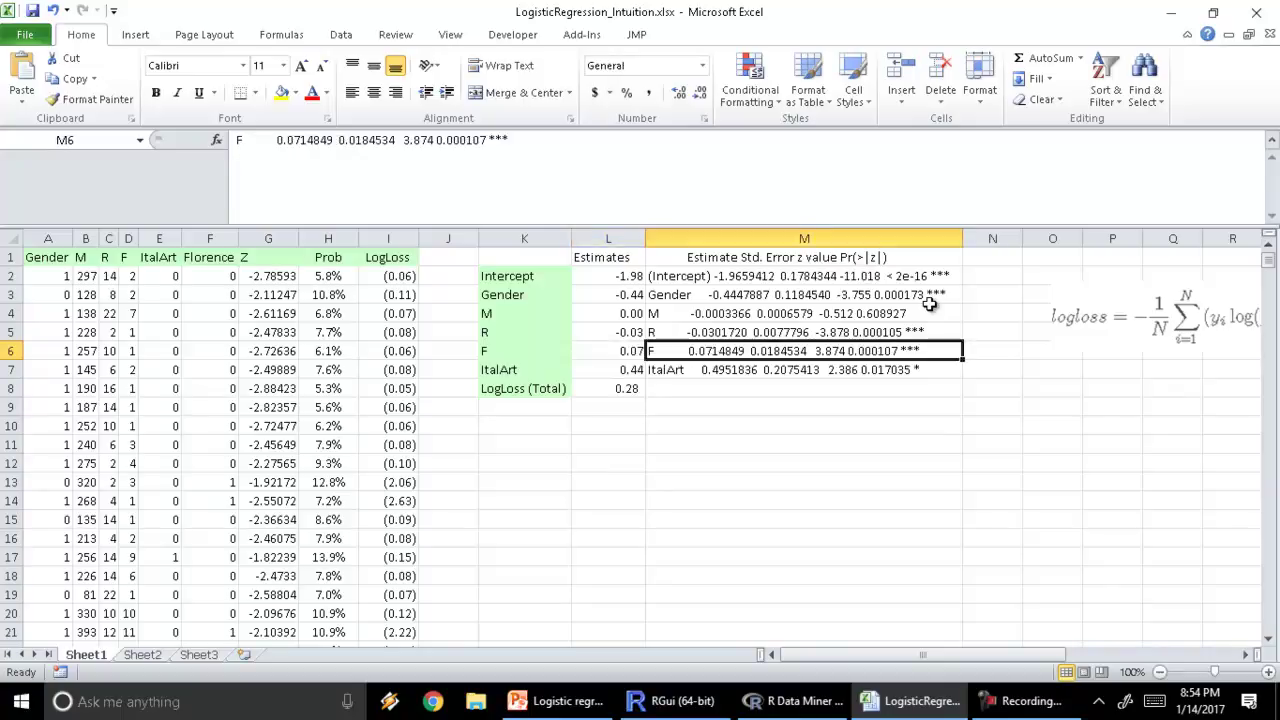
pyautogui.press('Left')
pyautogui.press('Down')
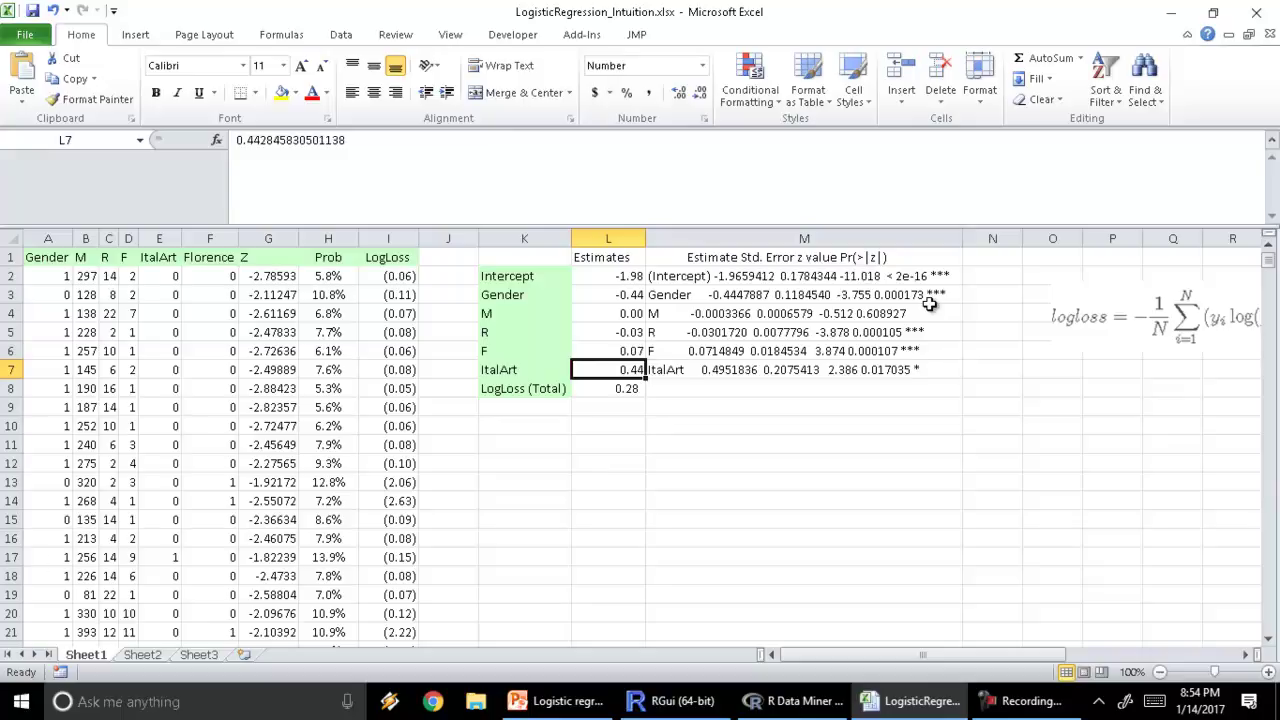
pyautogui.press('Right')
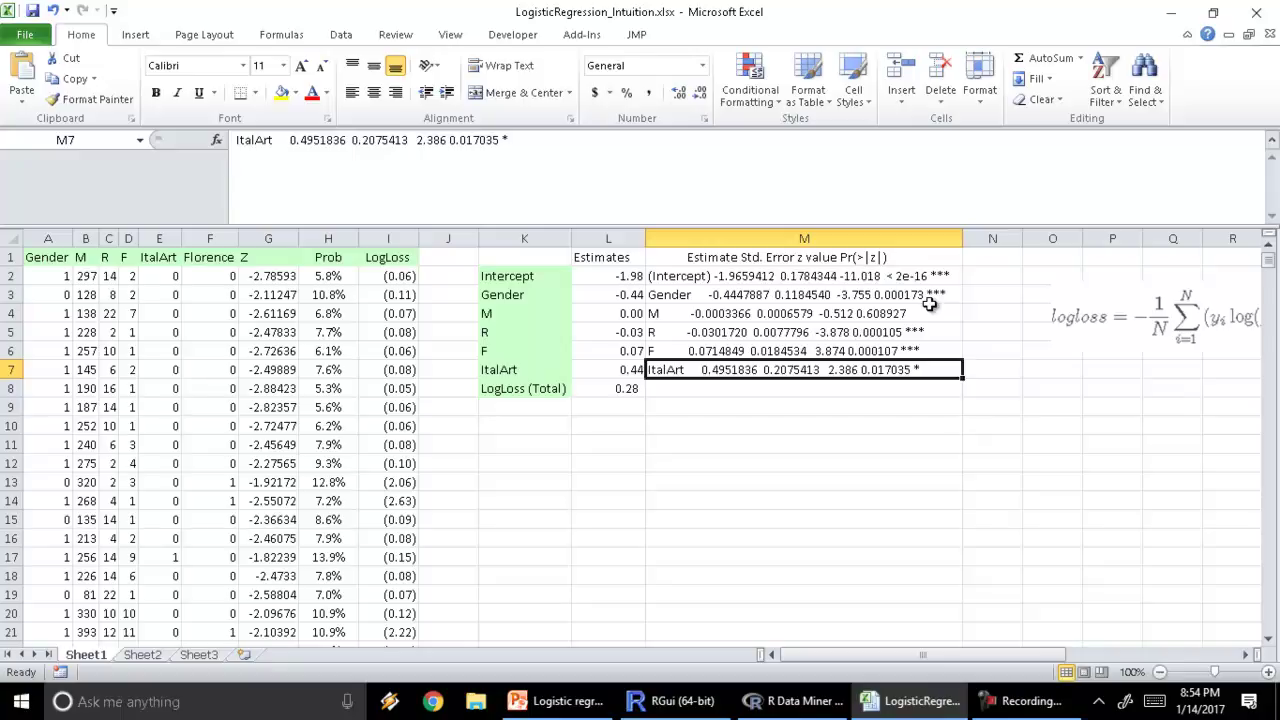
# Step: Recheck the ItalArt estimate and review the Rattle coefficients in column M back up to the header row
pyautogui.press('Left')
pyautogui.press('Left')
pyautogui.press('Right')
pyautogui.press('Right')
pyautogui.press('Up')
pyautogui.press('Up')
pyautogui.press('Up')
pyautogui.press('Up')
pyautogui.press('Up')
pyautogui.press('Up')
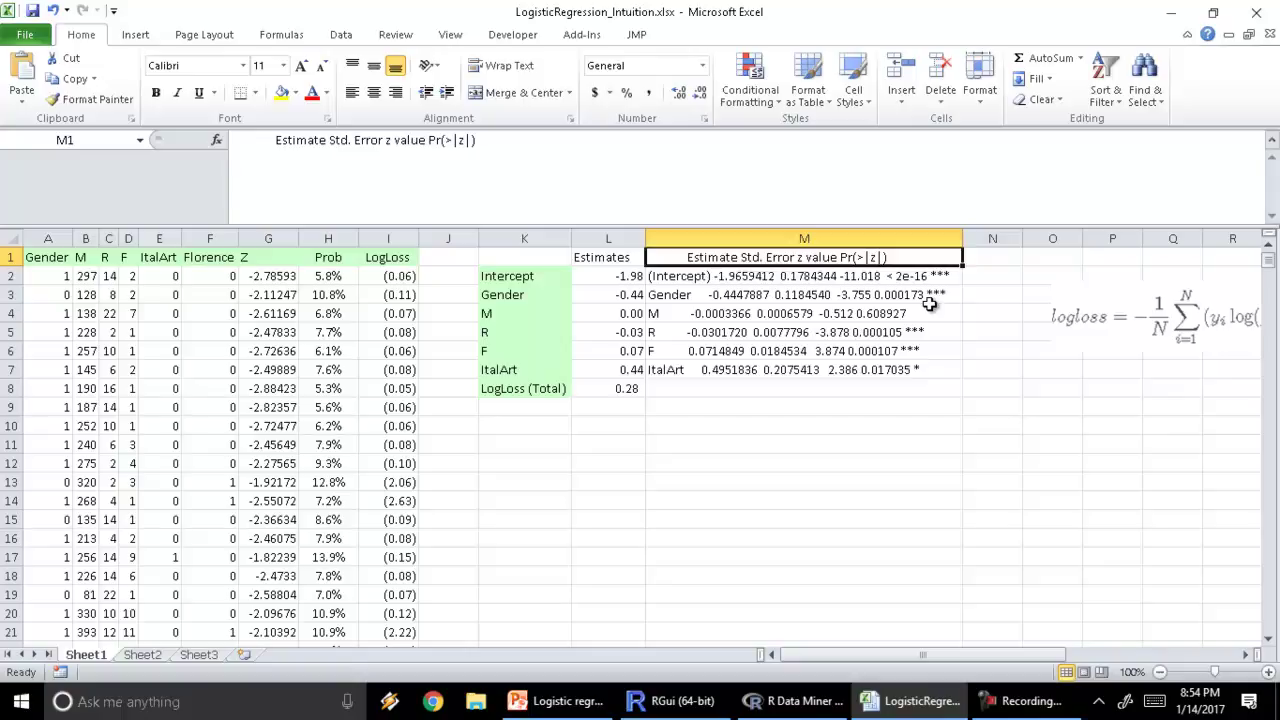
# Step: Move the logloss equation picture beneath the estimates table and compare it with the formulas in L8 and I2
pyautogui.moveTo(1186, 308); pyautogui.dragTo(624, 450)
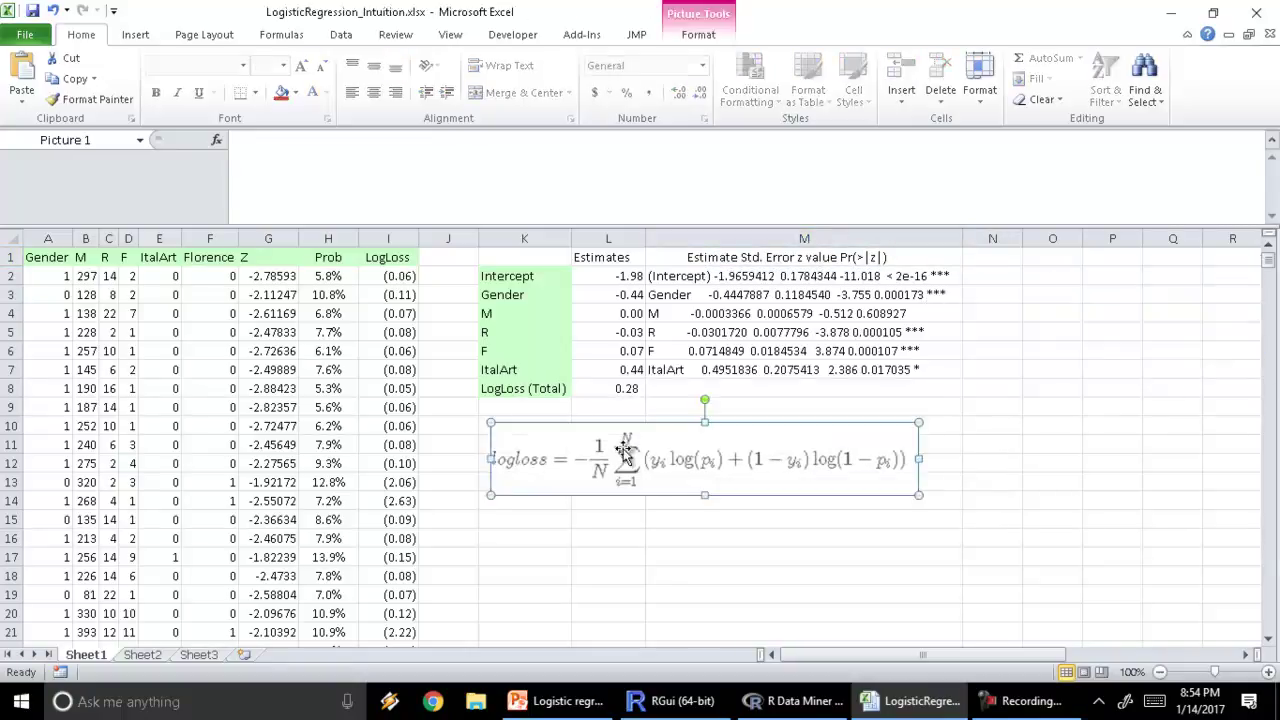
pyautogui.click(626, 388)
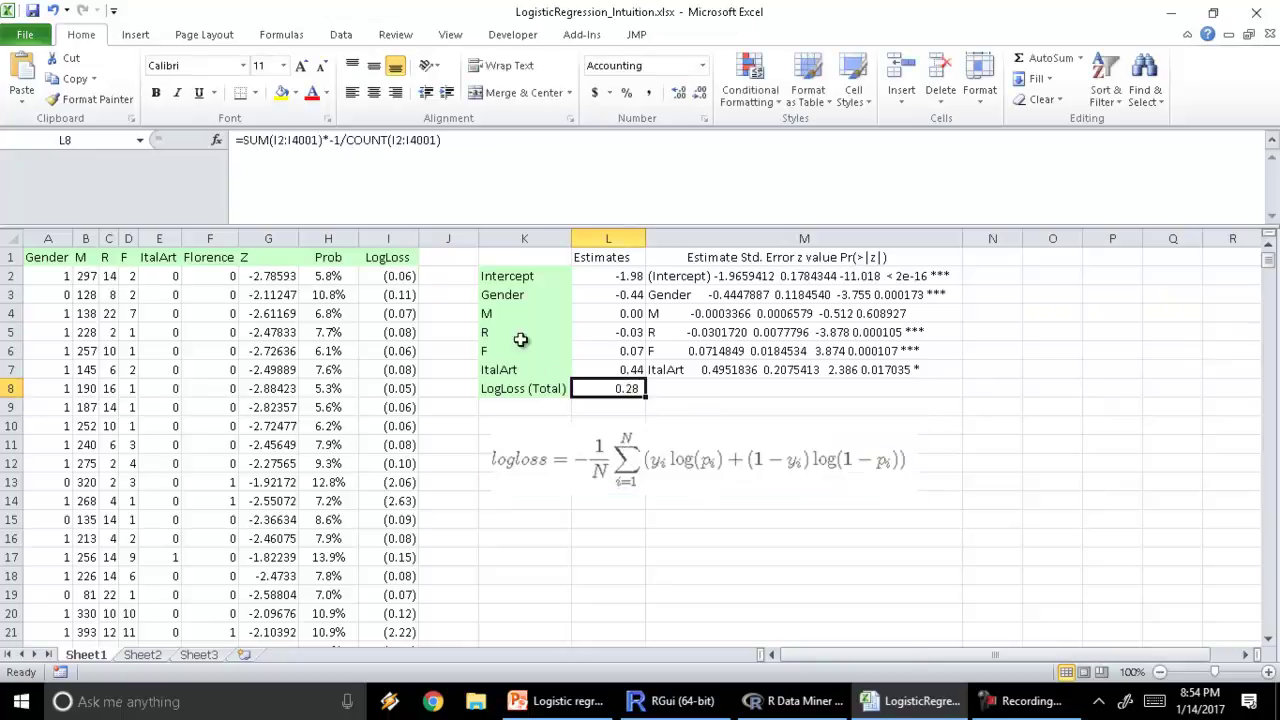
pyautogui.click(395, 277)
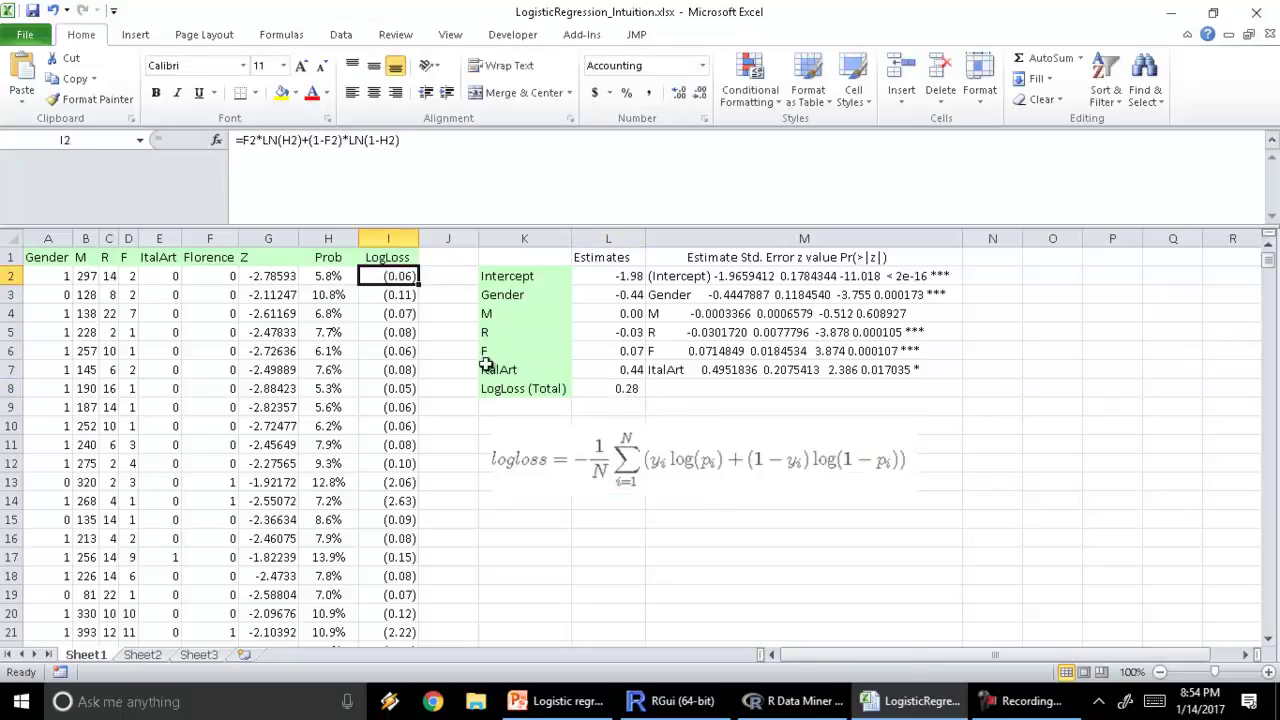
pyautogui.click(606, 392)
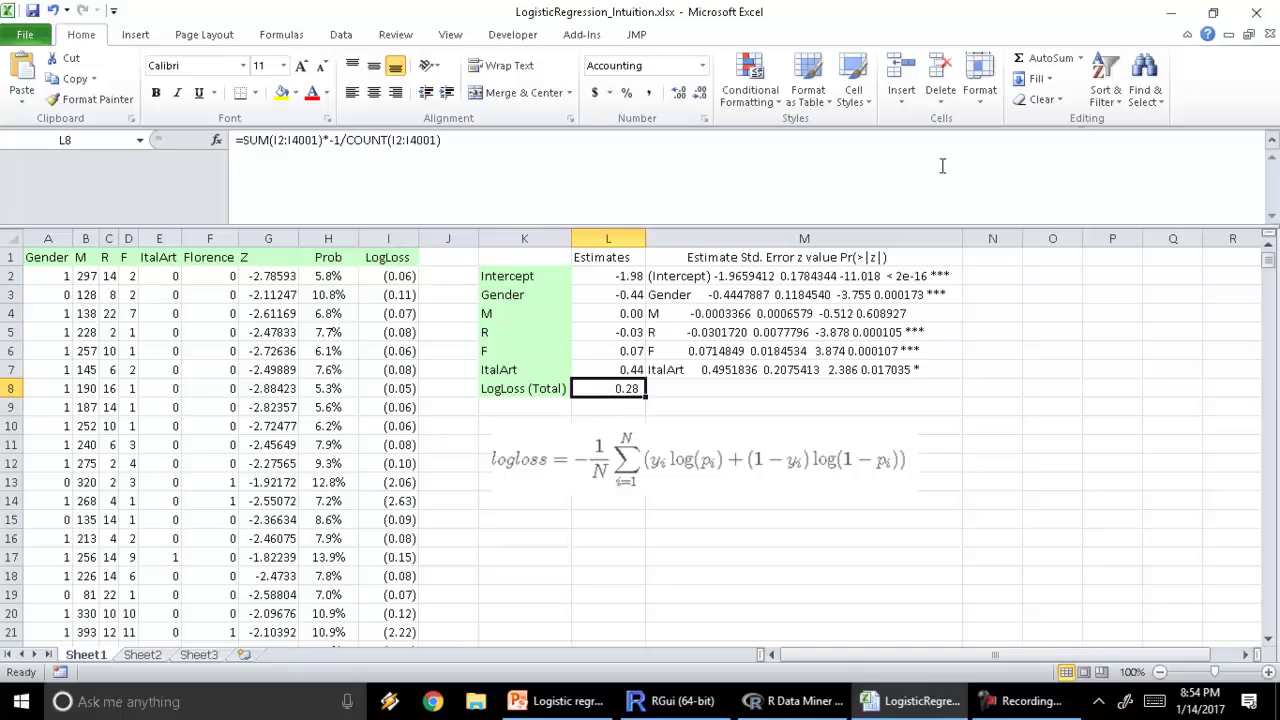